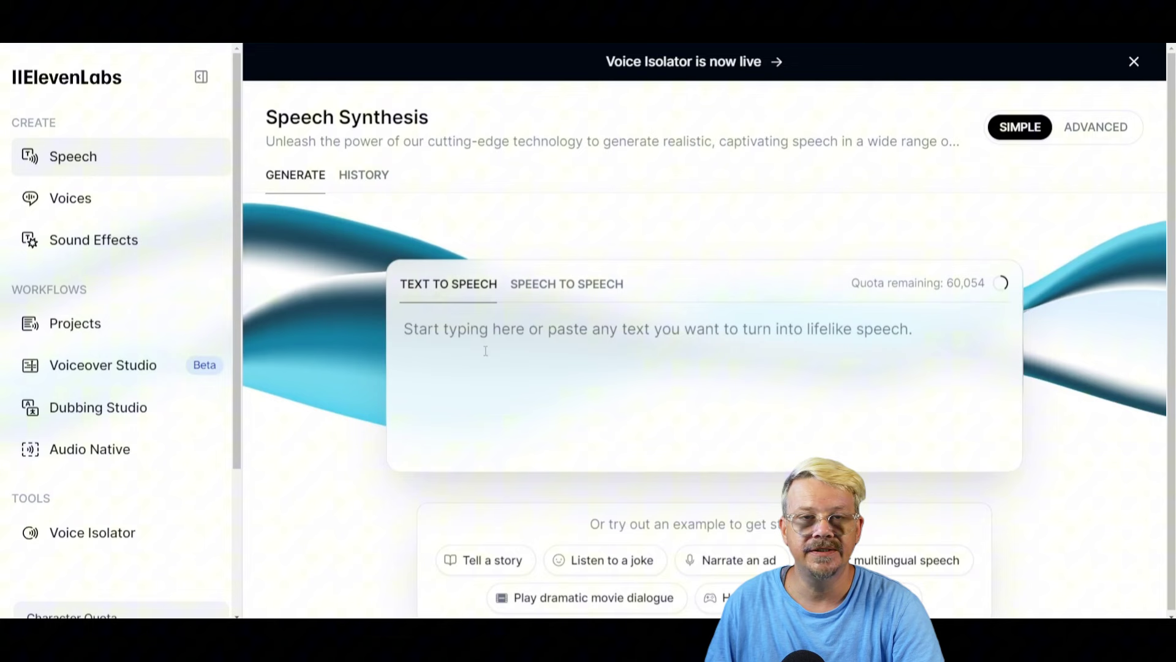
Put the browser showing ElevenLabs into full-screen mode with F11
{"action": "key", "text": "F11"}
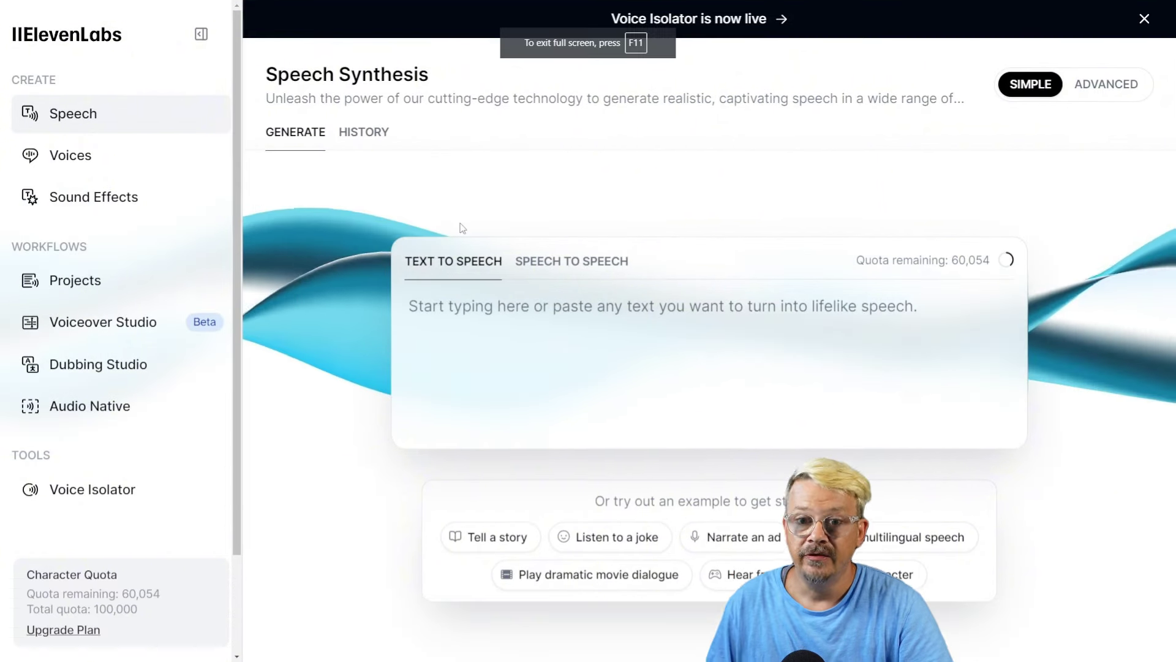
Open Voiceover Studio and create a new voiceover project named 'Podcast'
{"action": "left_click", "coordinate": [120, 328]}
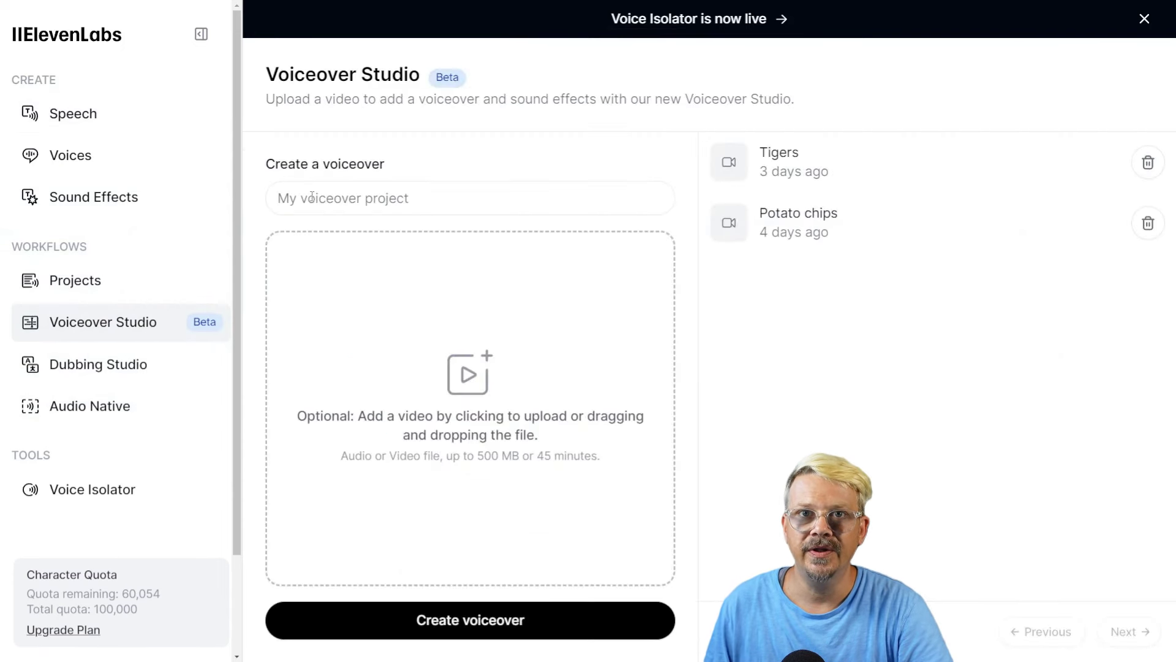
{"action": "left_click", "coordinate": [312, 196]}
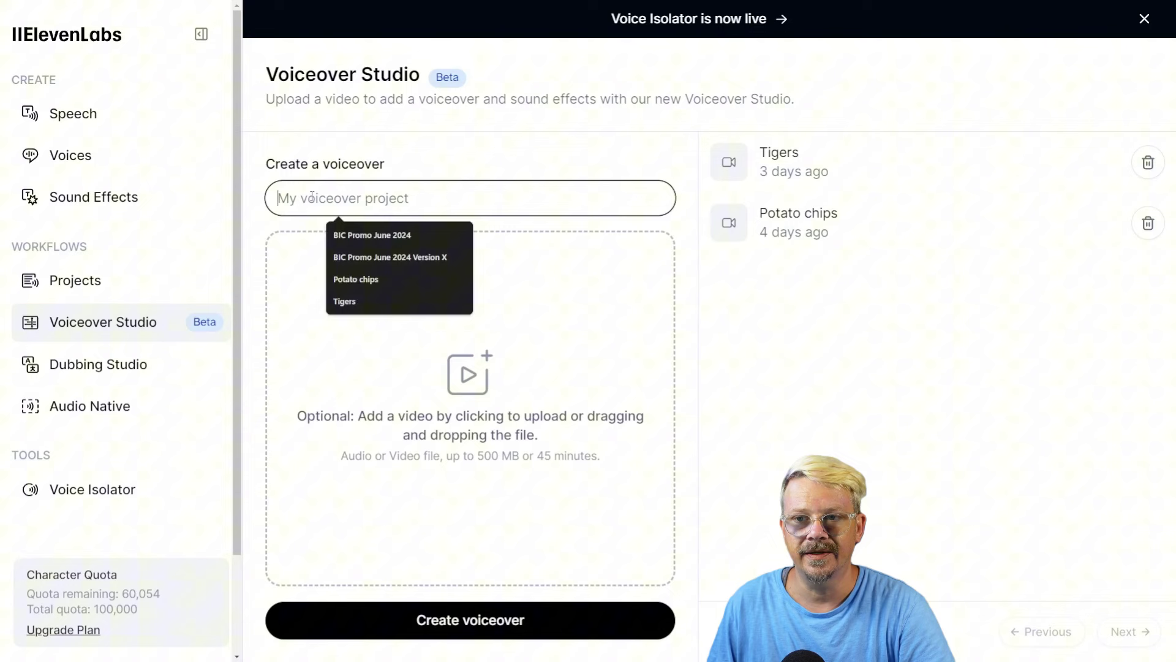
{"action": "type", "text": "Podcast"}
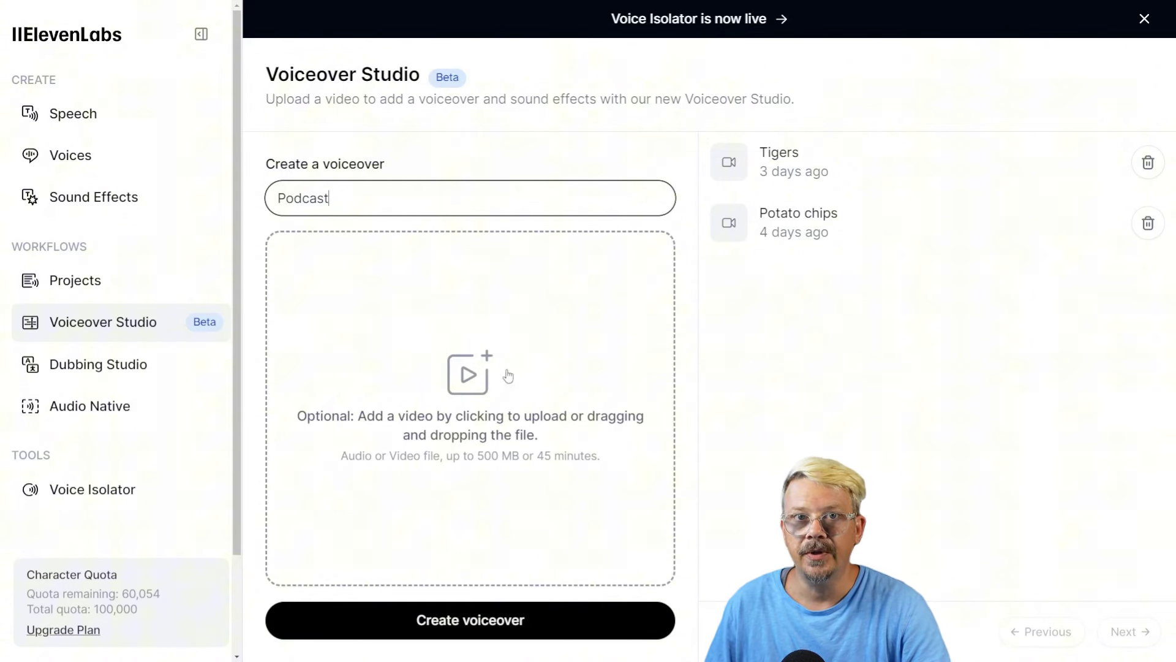
{"action": "left_click", "coordinate": [439, 621]}
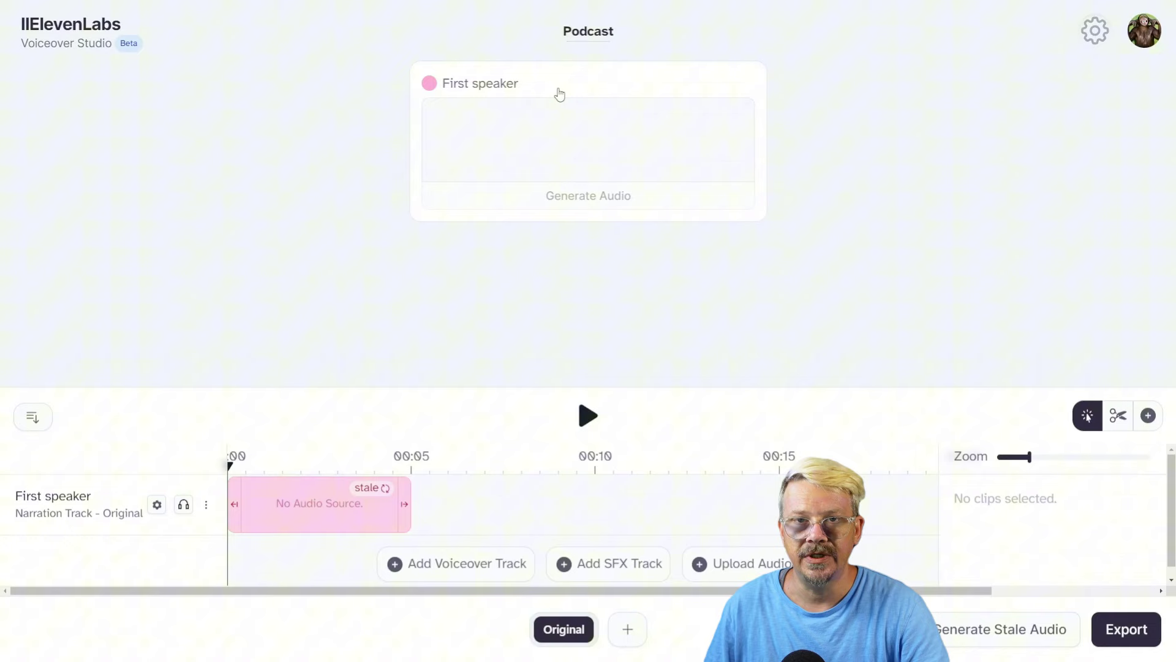
Paste 'Hi there. Welcome to the podcast.' as the First speaker's line, then generate and play it
{"action": "left_click", "coordinate": [517, 131]}
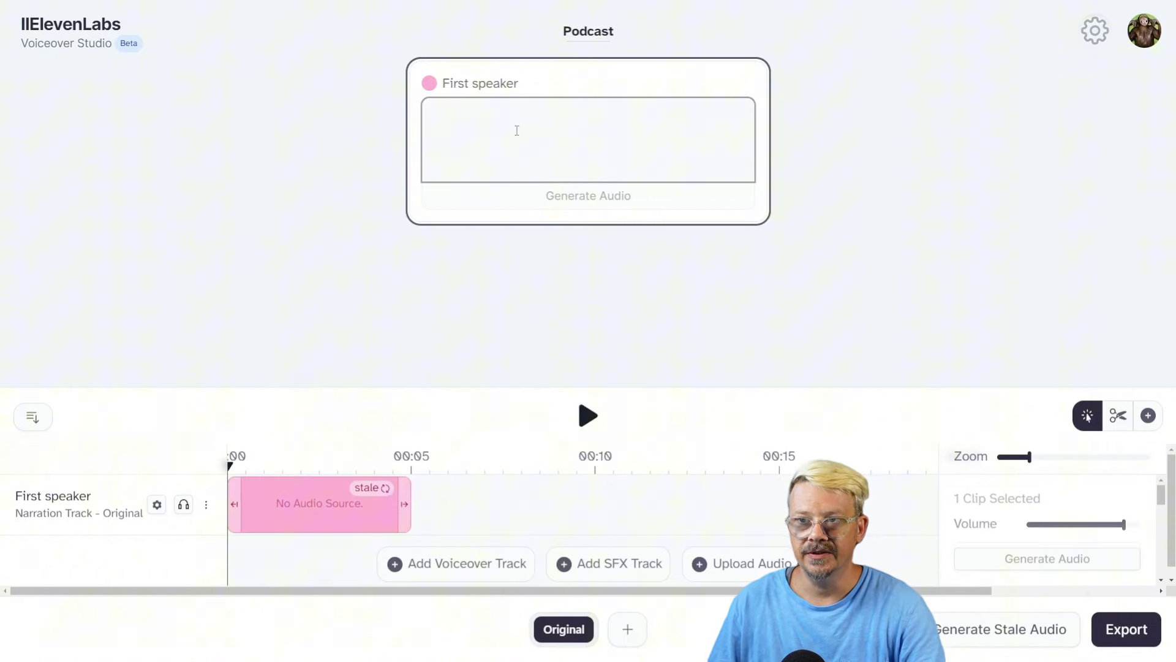
{"action": "type", "text": "Hi there. Welcome to the podcast."}
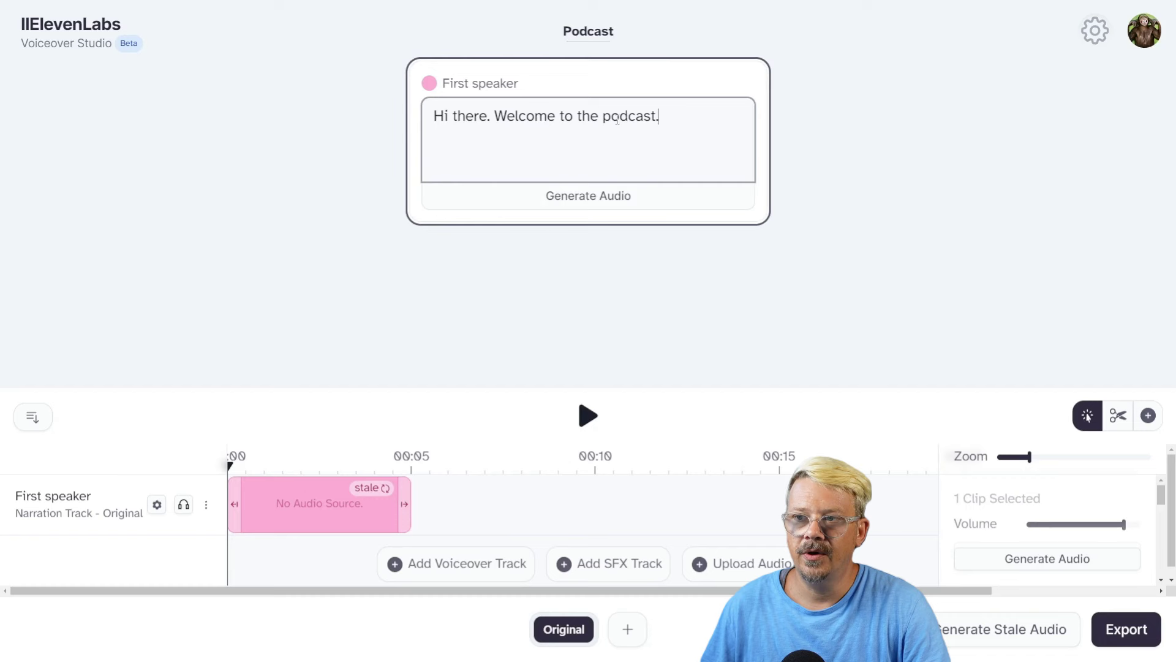
{"action": "left_click", "coordinate": [546, 200]}
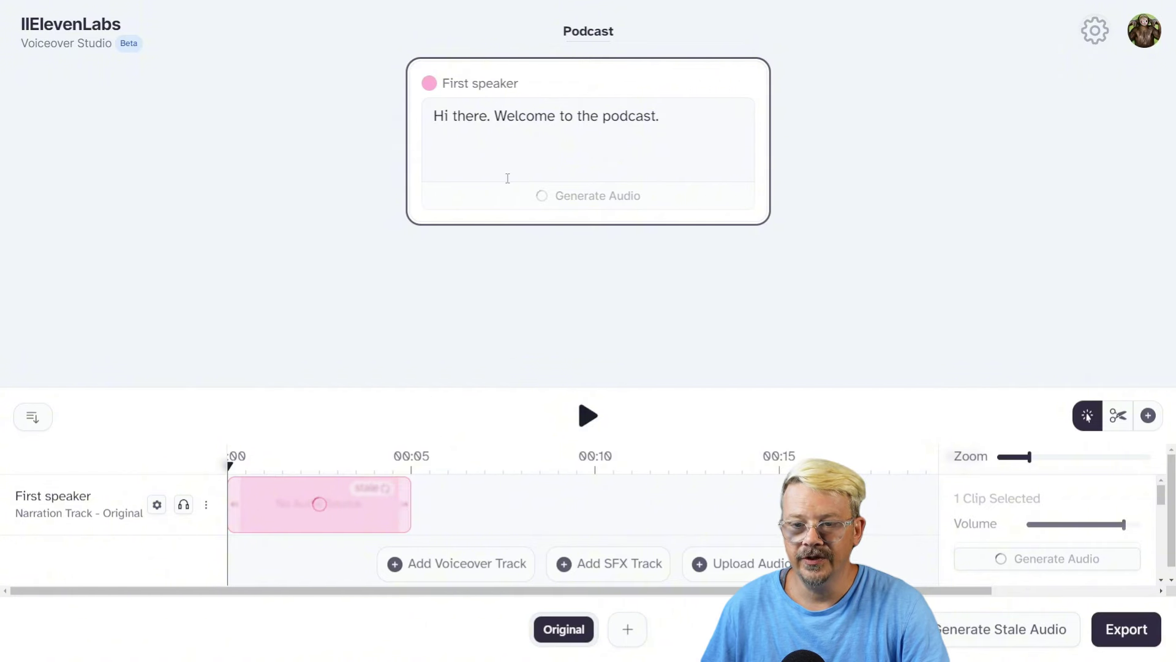
{"action": "left_click", "coordinate": [585, 417]}
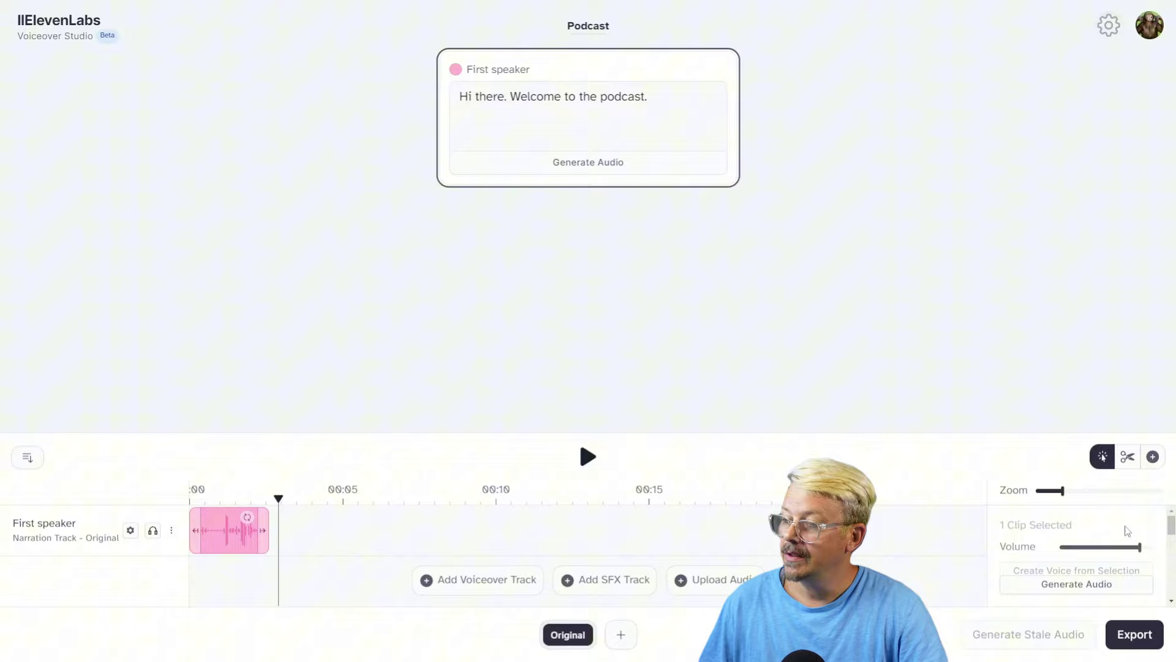
{"action": "scroll", "coordinate": [1053, 531], "scroll_direction": "down", "scroll_amount": 2}
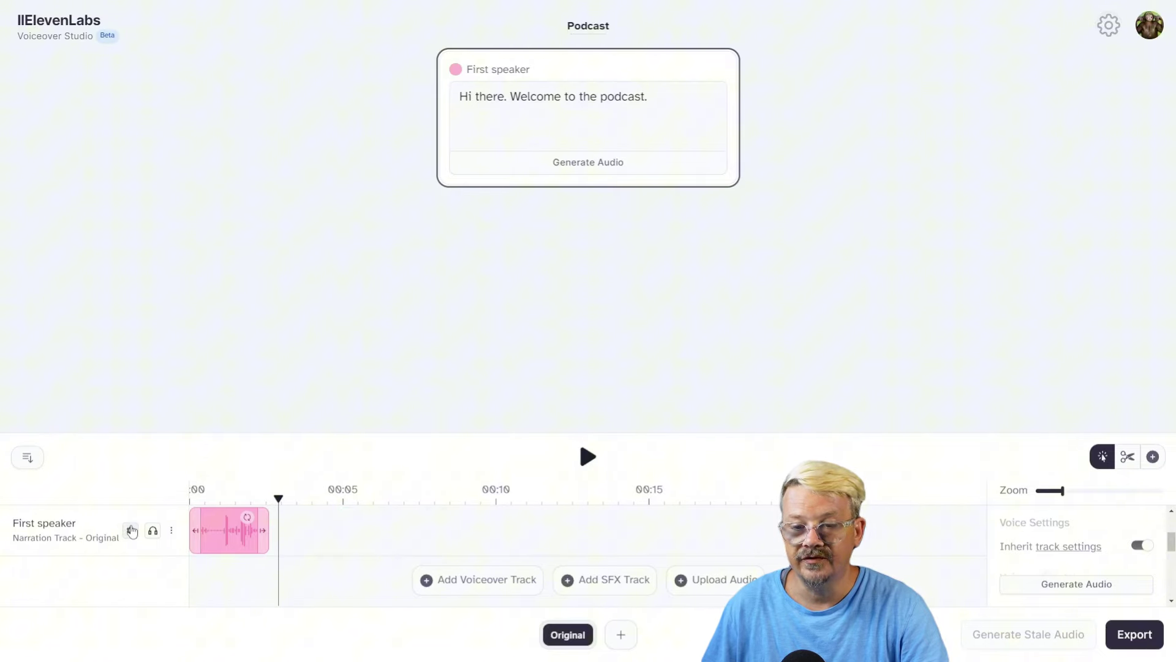
{"action": "left_click", "coordinate": [132, 531]}
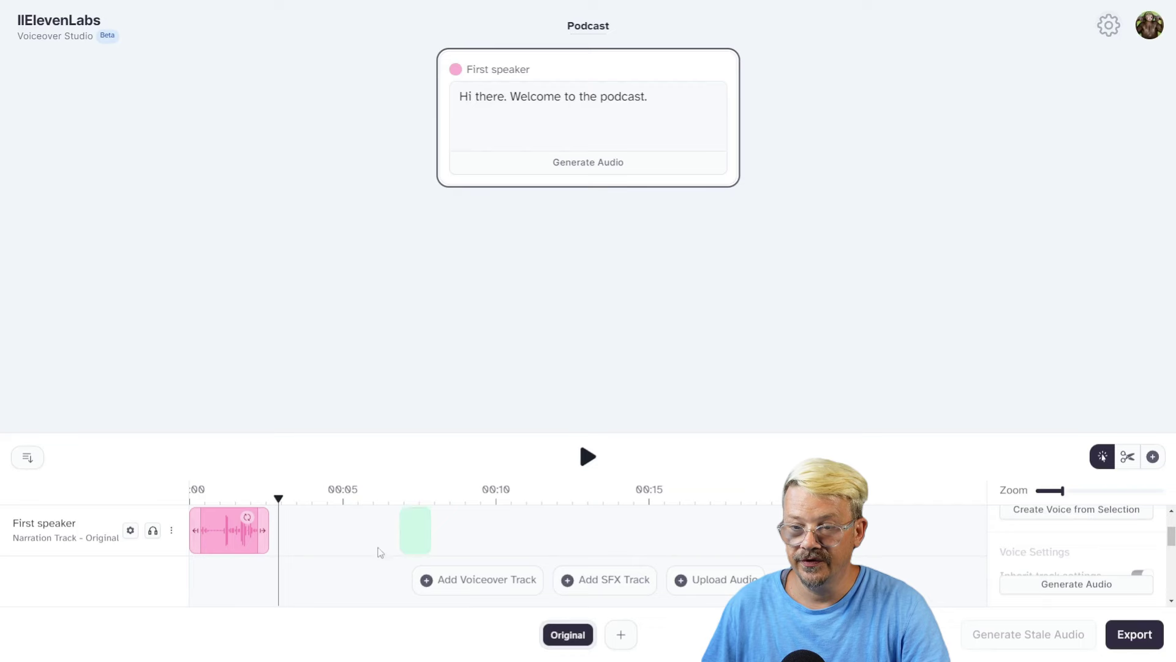
{"action": "scroll", "coordinate": [1101, 543], "scroll_direction": "down", "scroll_amount": 1}
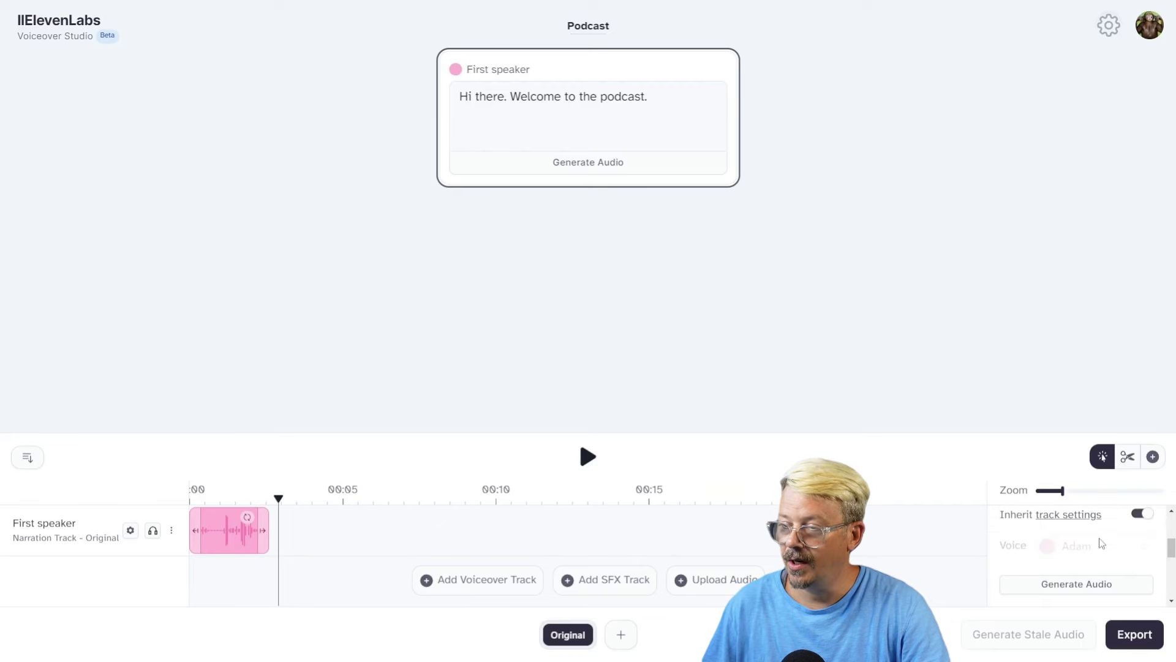
{"action": "left_click", "coordinate": [1140, 517]}
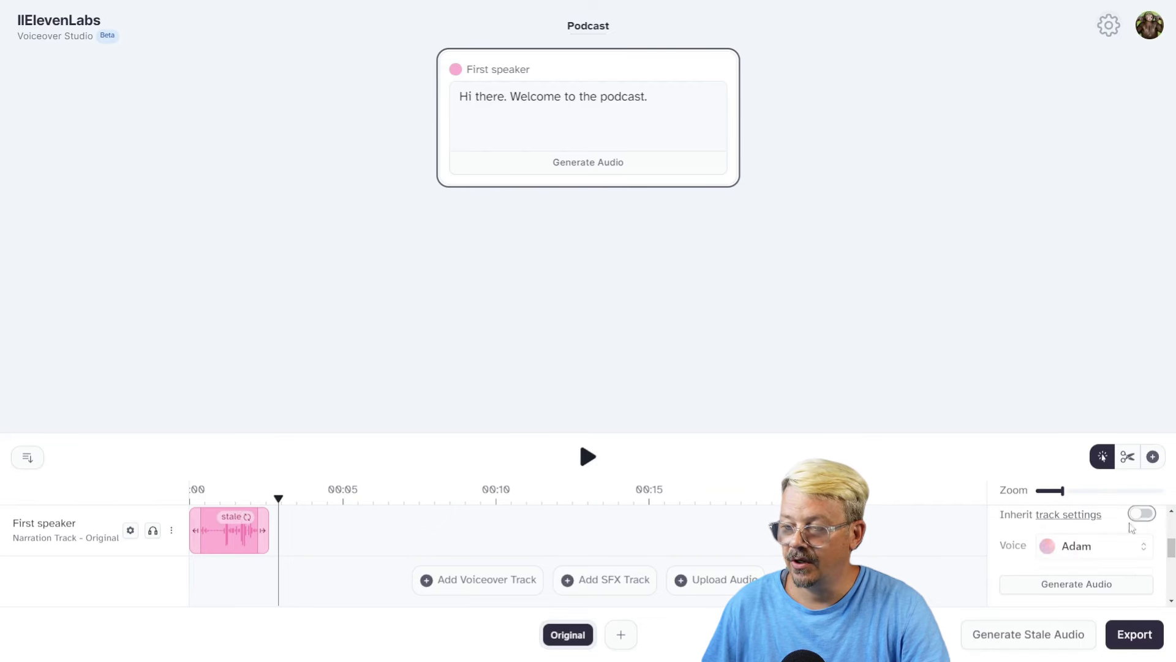
{"action": "left_click", "coordinate": [1109, 552]}
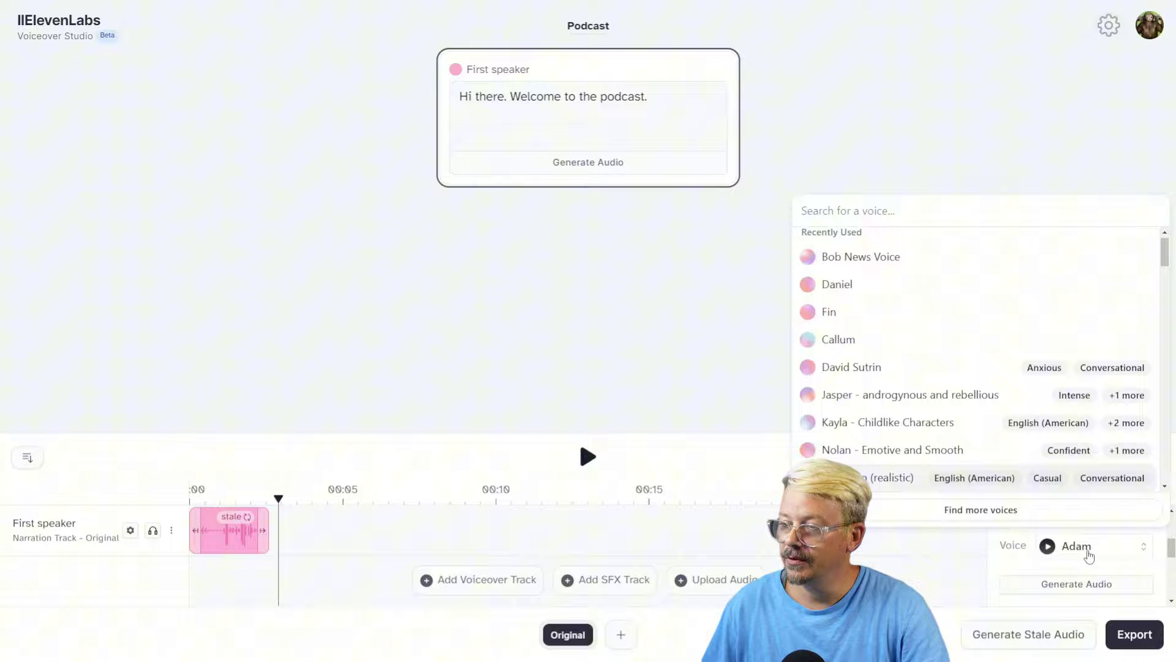
{"action": "scroll", "coordinate": [1088, 542], "scroll_direction": "down", "scroll_amount": 1}
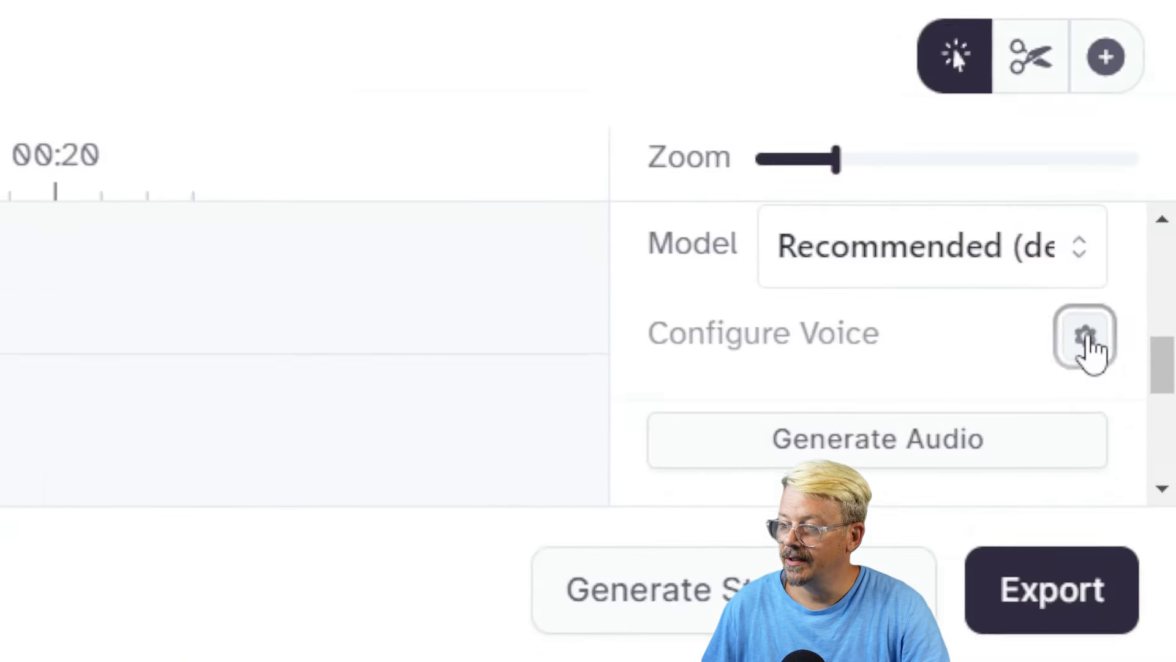
{"action": "left_click", "coordinate": [1146, 550]}
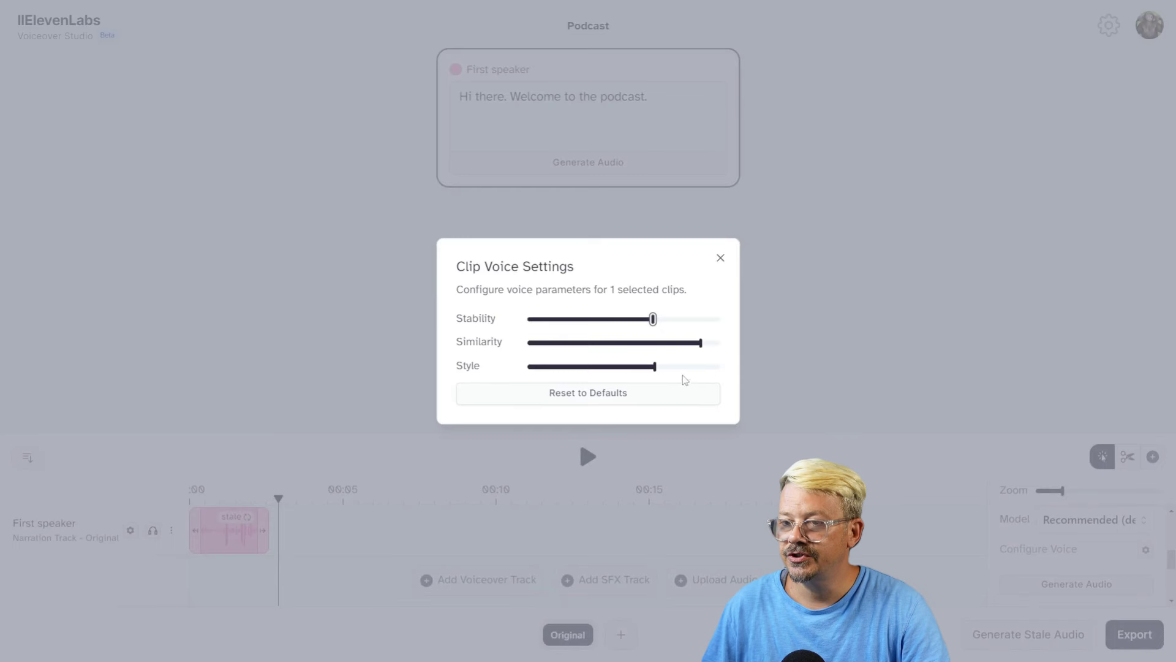
{"action": "left_click", "coordinate": [720, 258]}
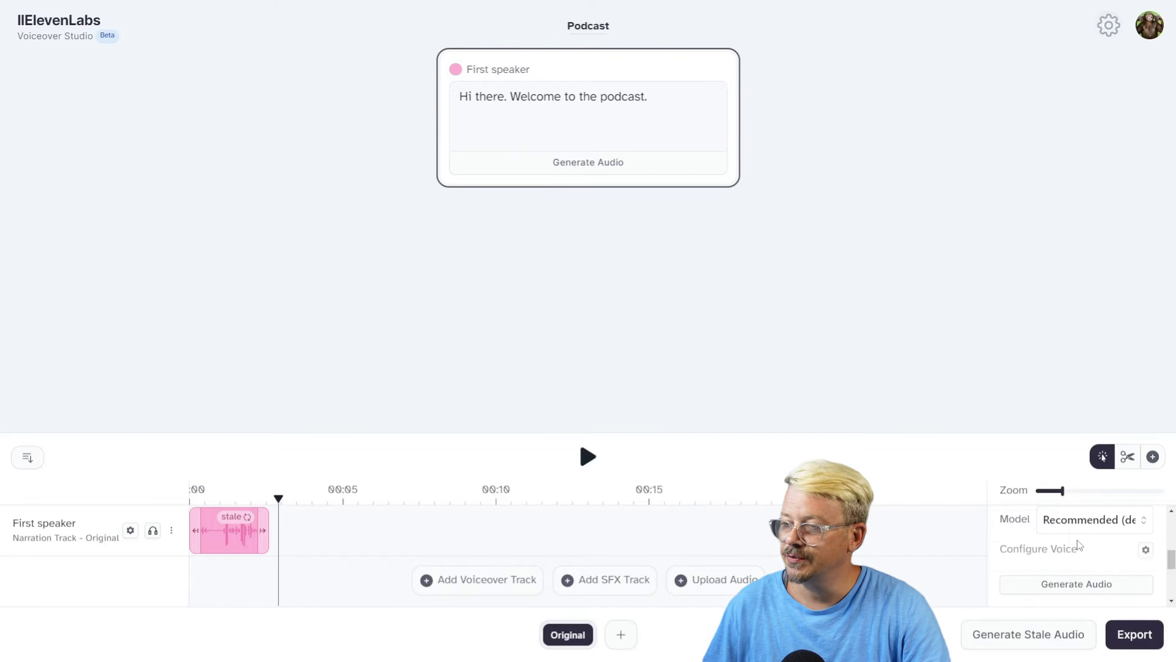
{"action": "scroll", "coordinate": [1080, 545], "scroll_direction": "up", "scroll_amount": 1}
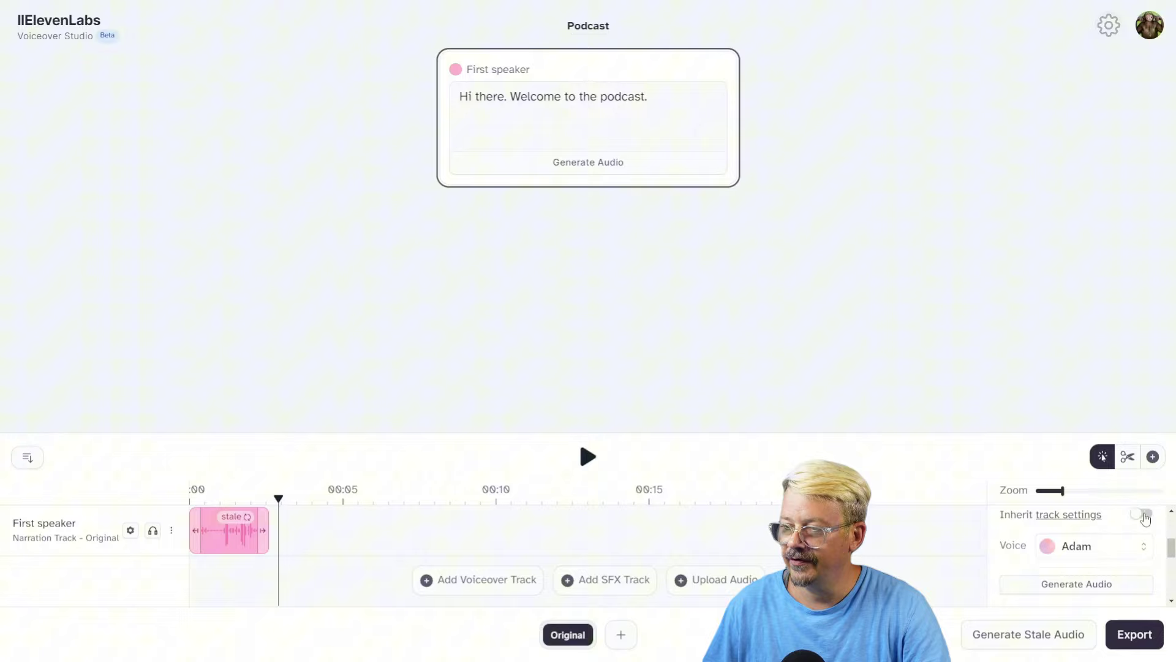
{"action": "left_click", "coordinate": [1127, 518]}
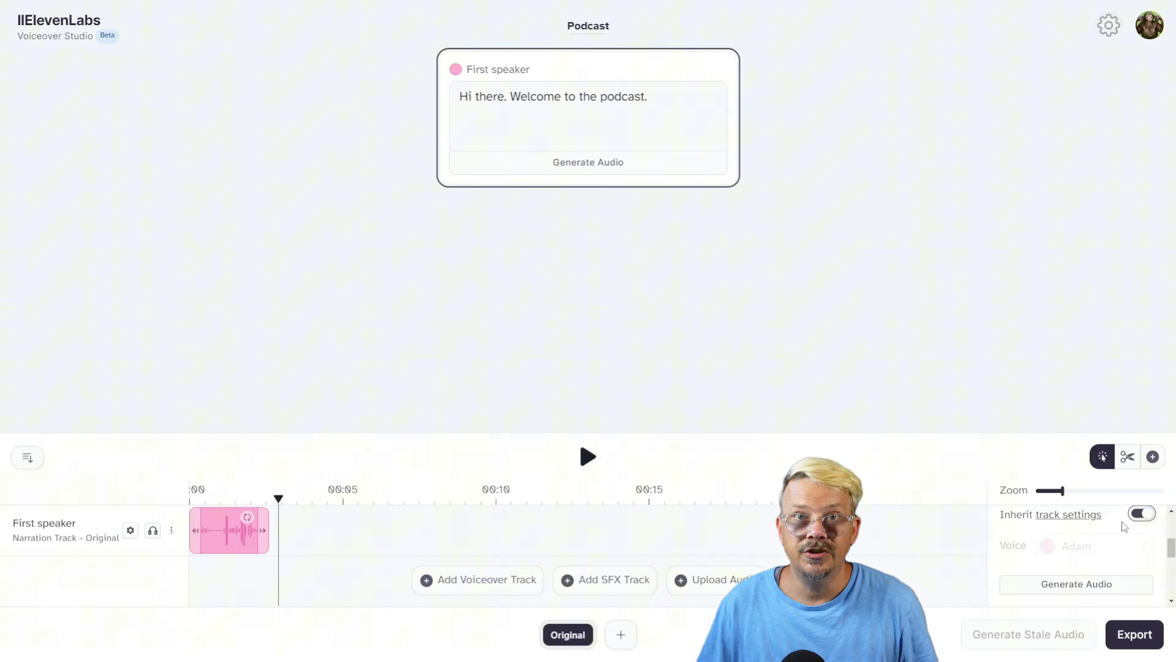
{"action": "scroll", "coordinate": [1073, 564], "scroll_direction": "up", "scroll_amount": 2}
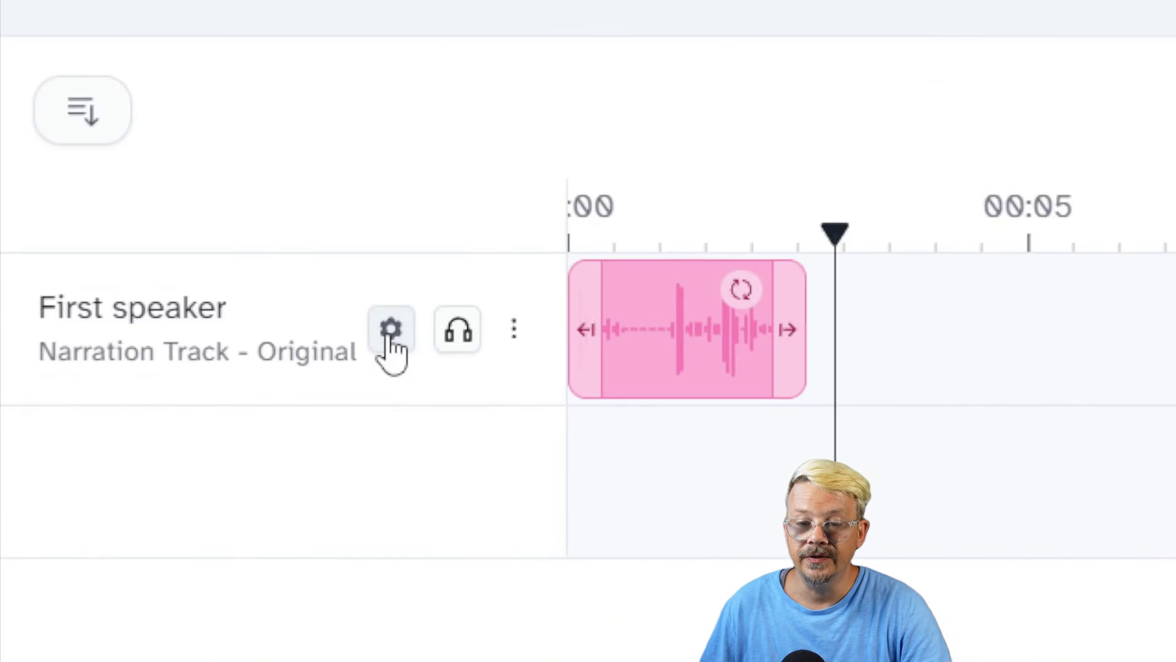
Reset the First speaker track's voice settings (voice Fin) to defaults
{"action": "left_click", "coordinate": [131, 537]}
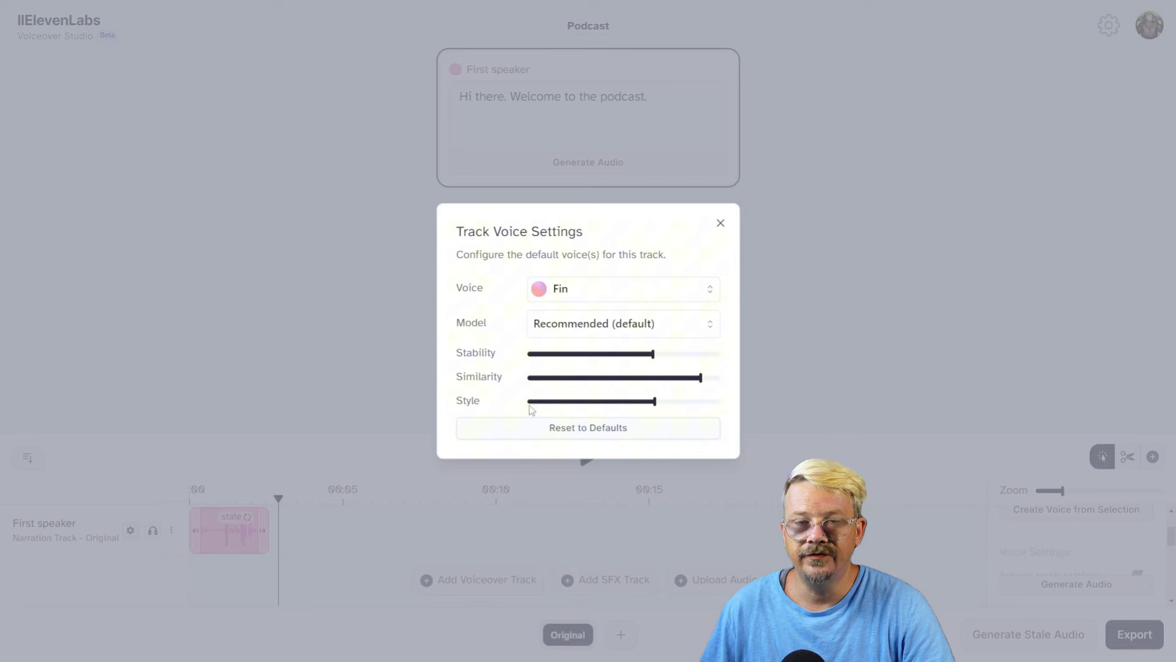
{"action": "left_click", "coordinate": [587, 430]}
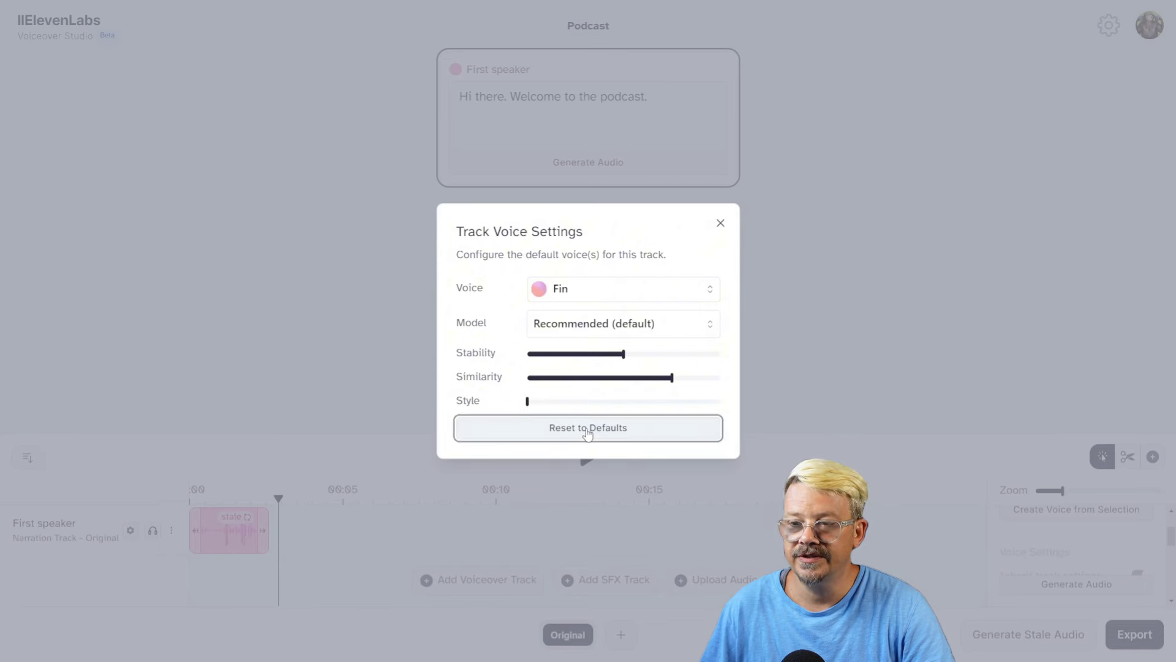
{"action": "left_click", "coordinate": [240, 541]}
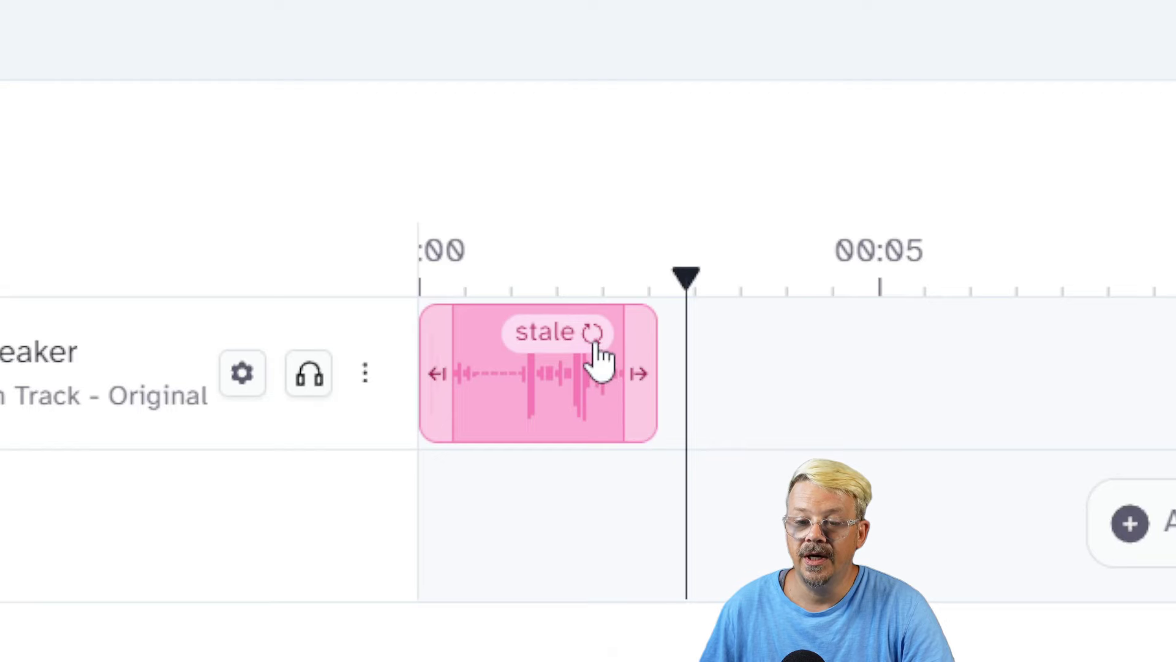
Regenerate and replay the stale welcome clip, then rename the First speaker track to 'Fin'
{"action": "left_click", "coordinate": [593, 333]}
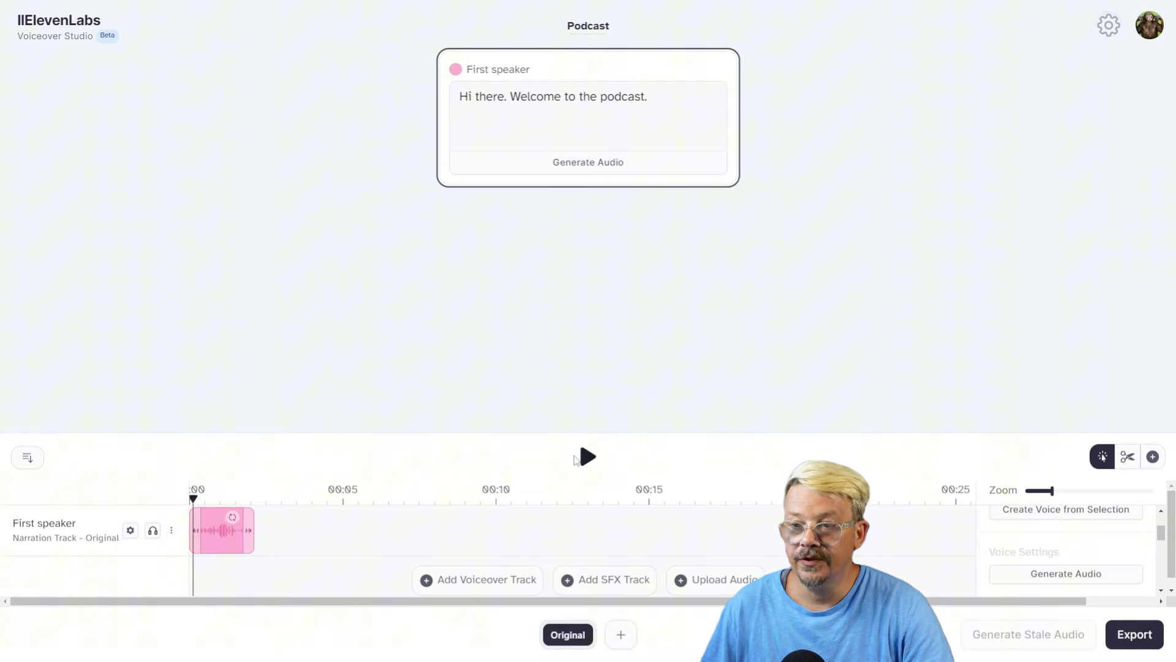
{"action": "left_click", "coordinate": [586, 463]}
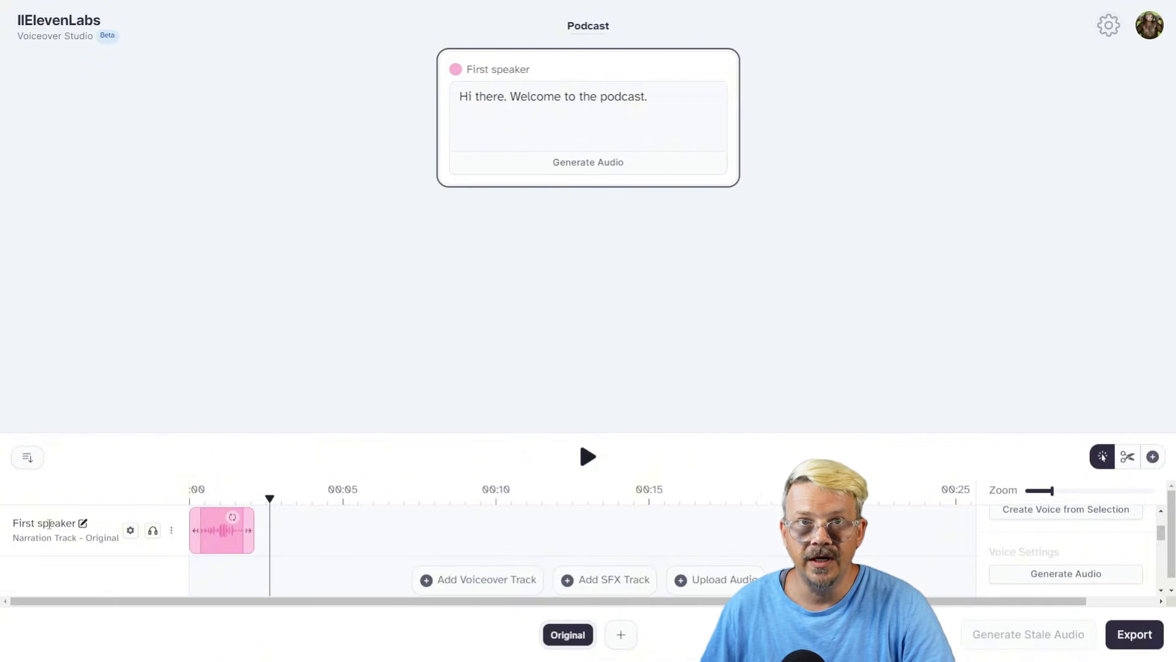
{"action": "left_click", "coordinate": [49, 524]}
{"action": "key", "text": "ctrl+a"}
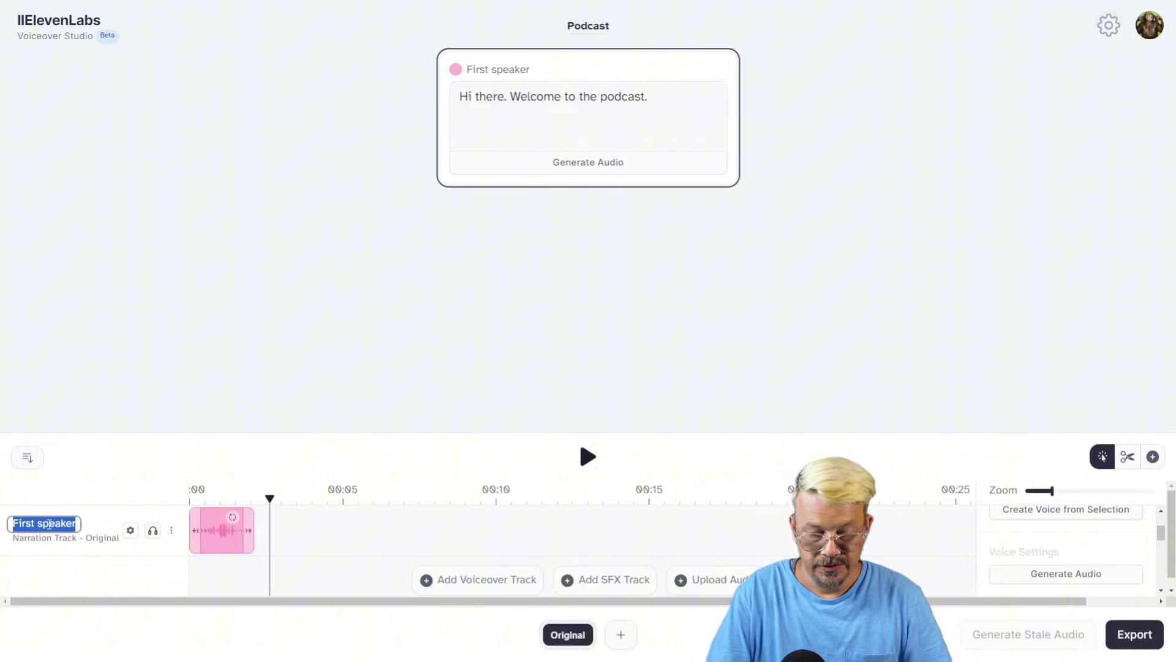
{"action": "type", "text": "Fin"}
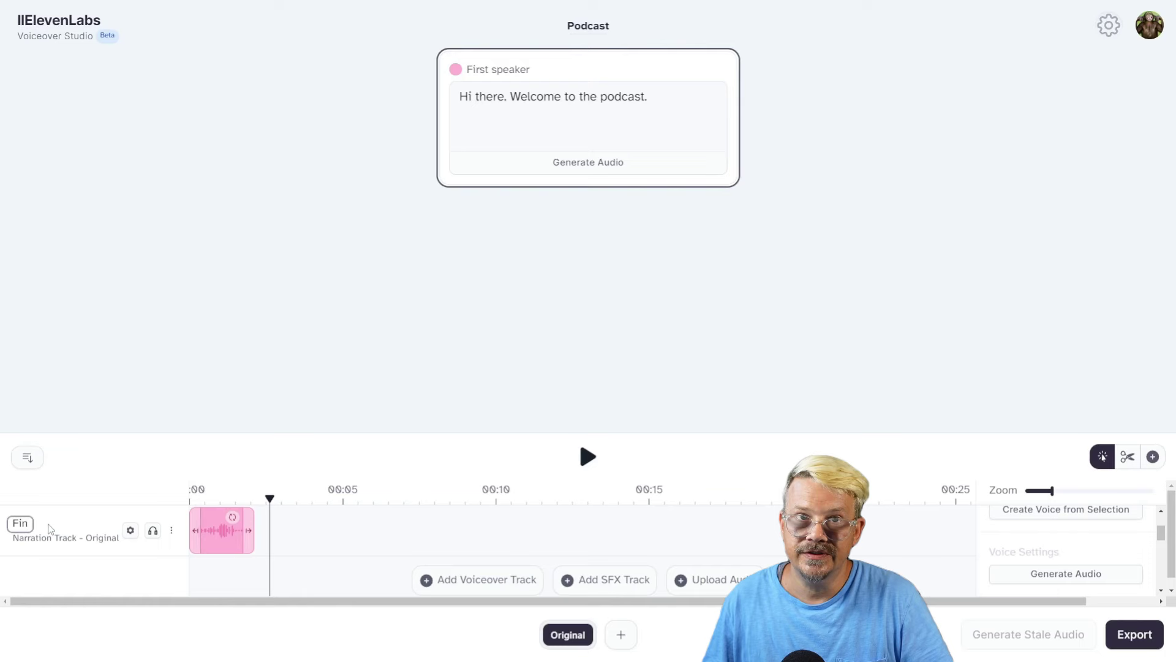
{"action": "left_click", "coordinate": [101, 573]}
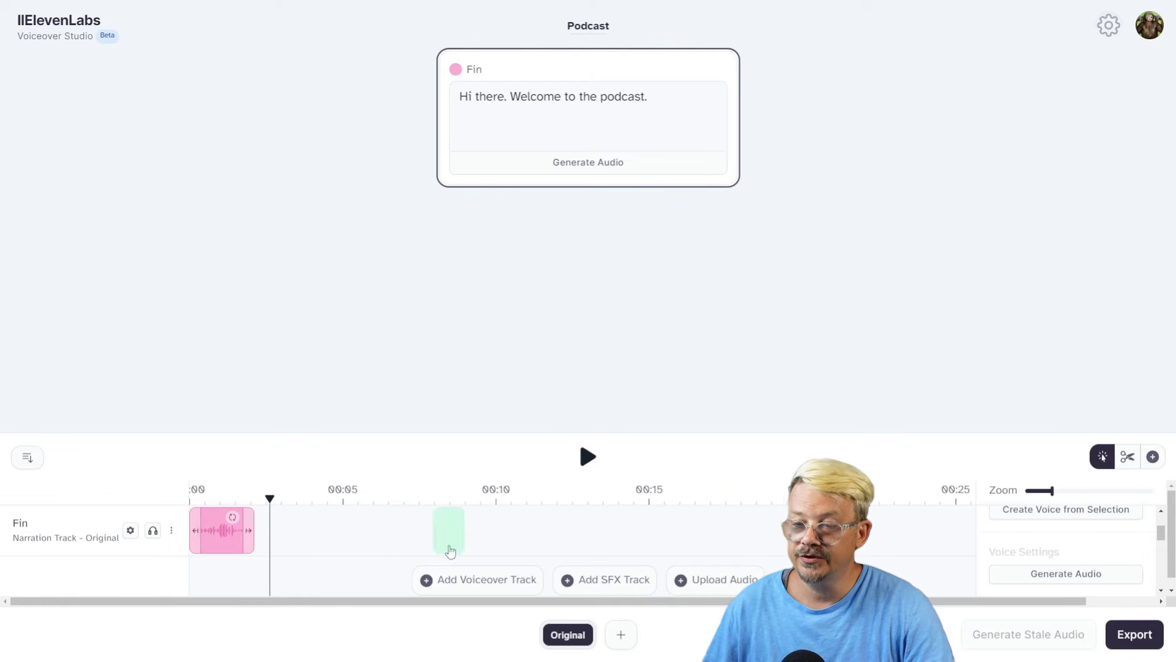
Add a second voiceover track and set its default voice to Madison - snappy
{"action": "left_click", "coordinate": [467, 590]}
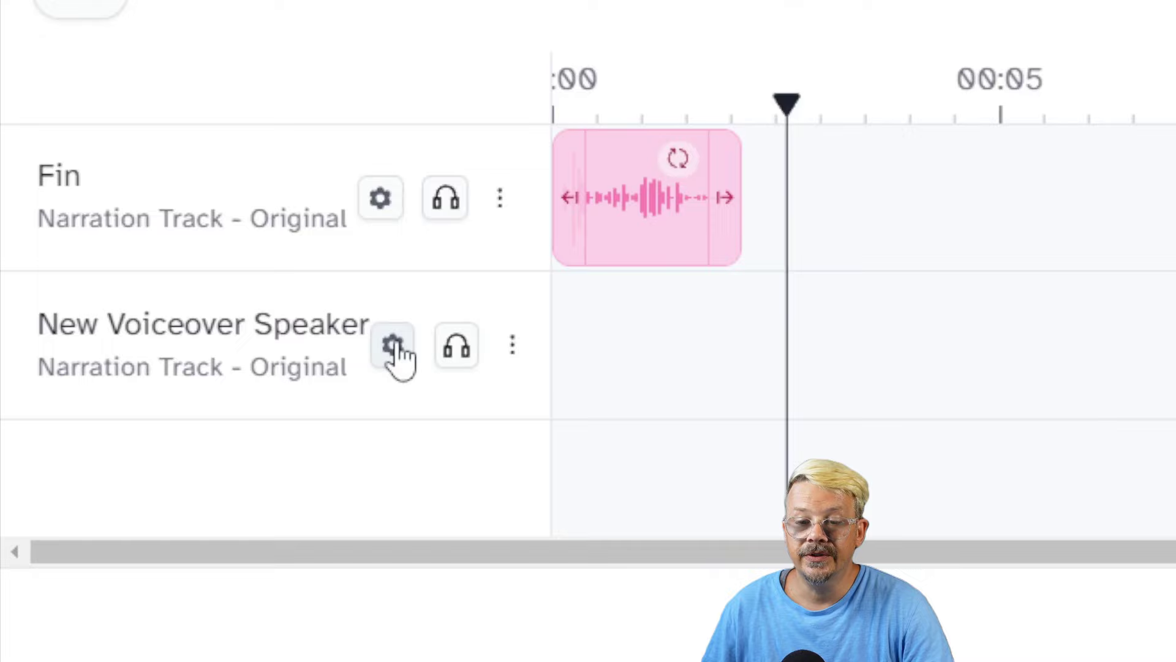
{"action": "left_click", "coordinate": [136, 531]}
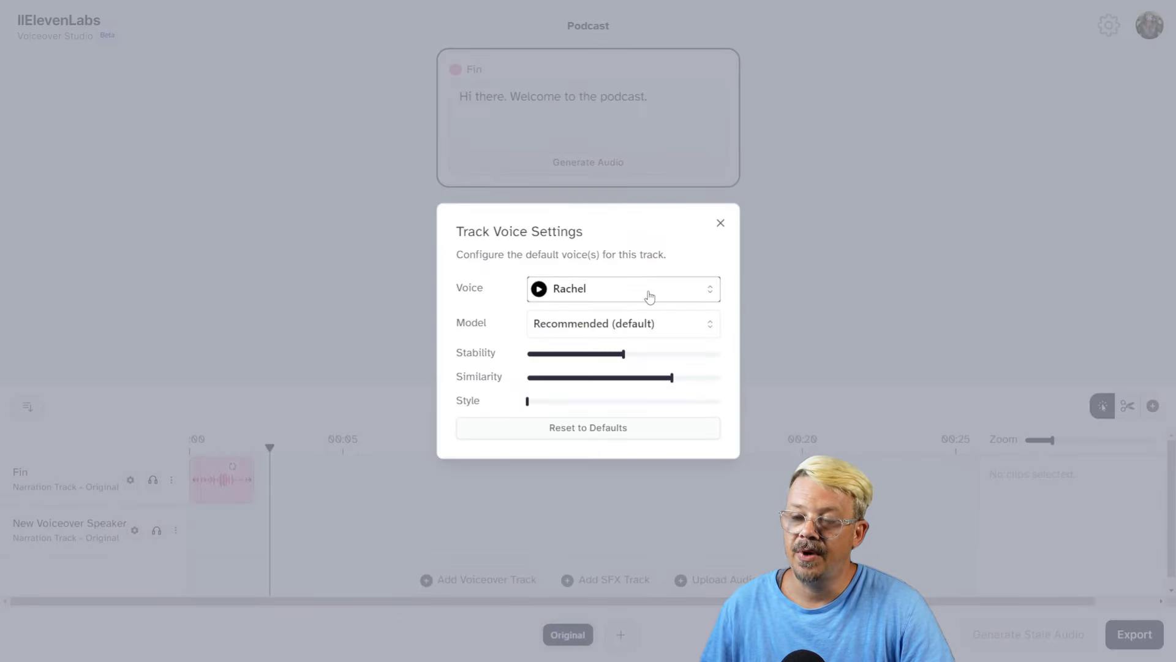
{"action": "left_click", "coordinate": [649, 297]}
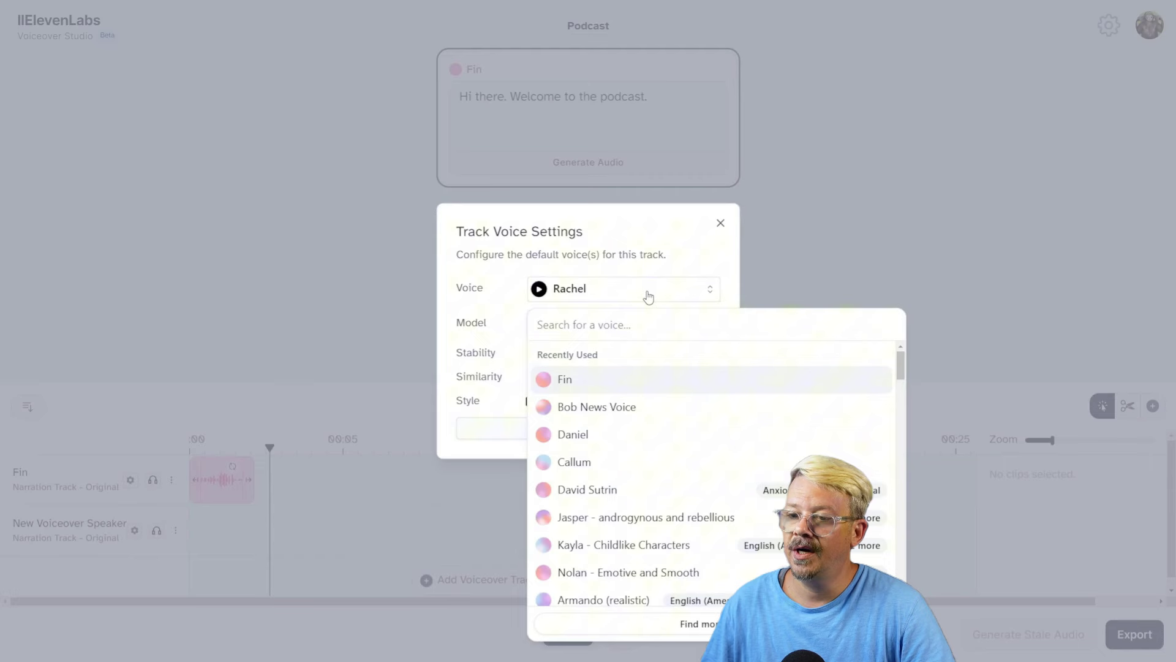
{"action": "left_click", "coordinate": [649, 297]}
{"action": "left_click", "coordinate": [657, 292]}
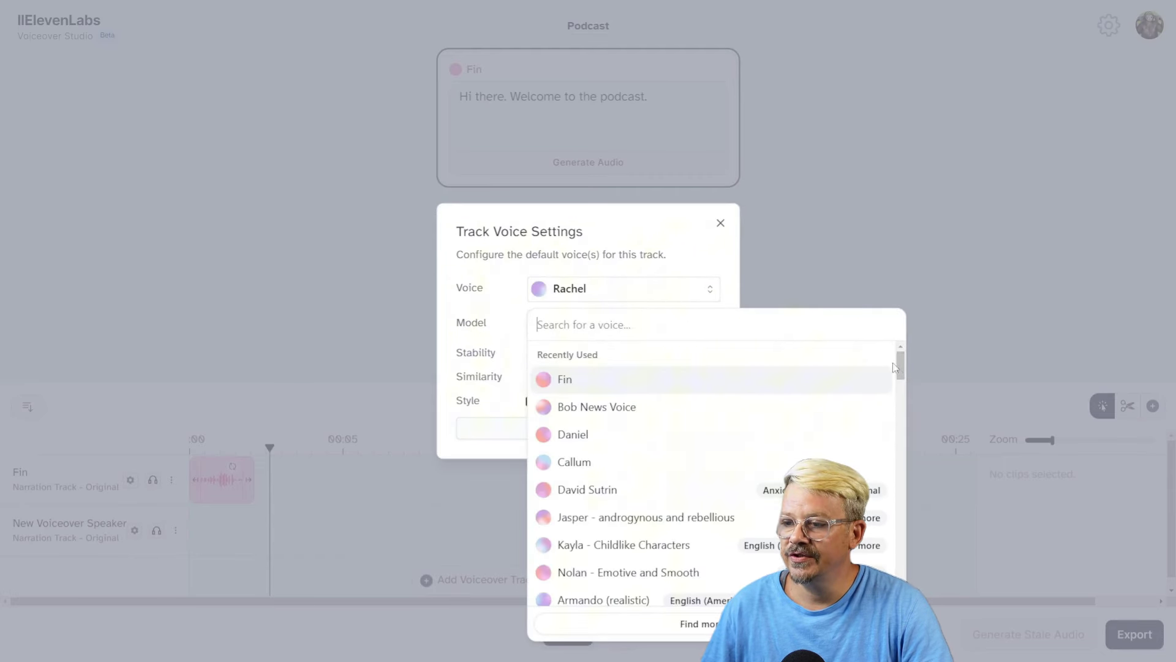
{"action": "mouse_move", "coordinate": [899, 366]}
{"action": "left_mouse_down"}
{"action": "mouse_move", "coordinate": [903, 490]}
{"action": "mouse_move", "coordinate": [904, 459]}
{"action": "left_mouse_up"}
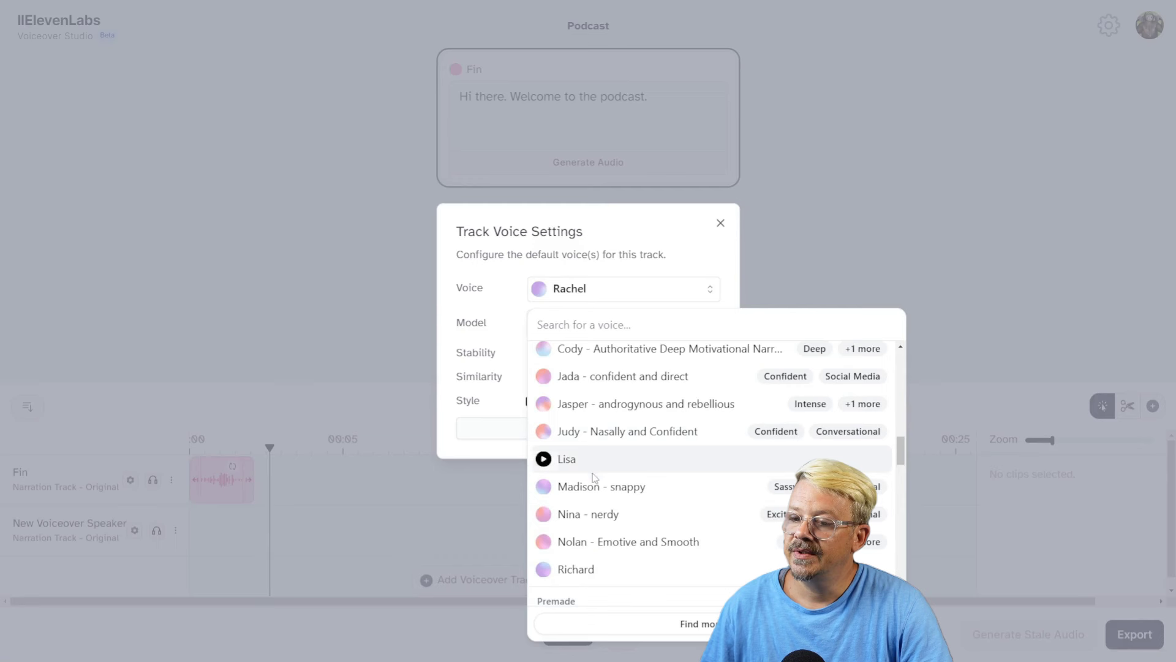
{"action": "left_click", "coordinate": [602, 493]}
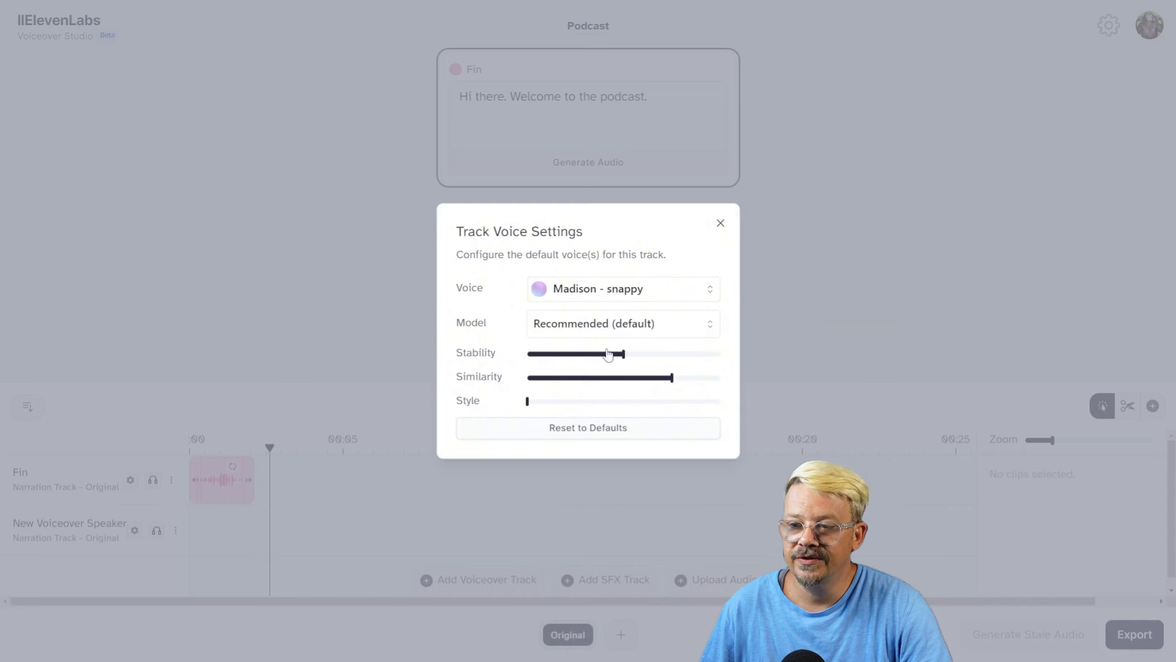
{"action": "left_click", "coordinate": [599, 440]}
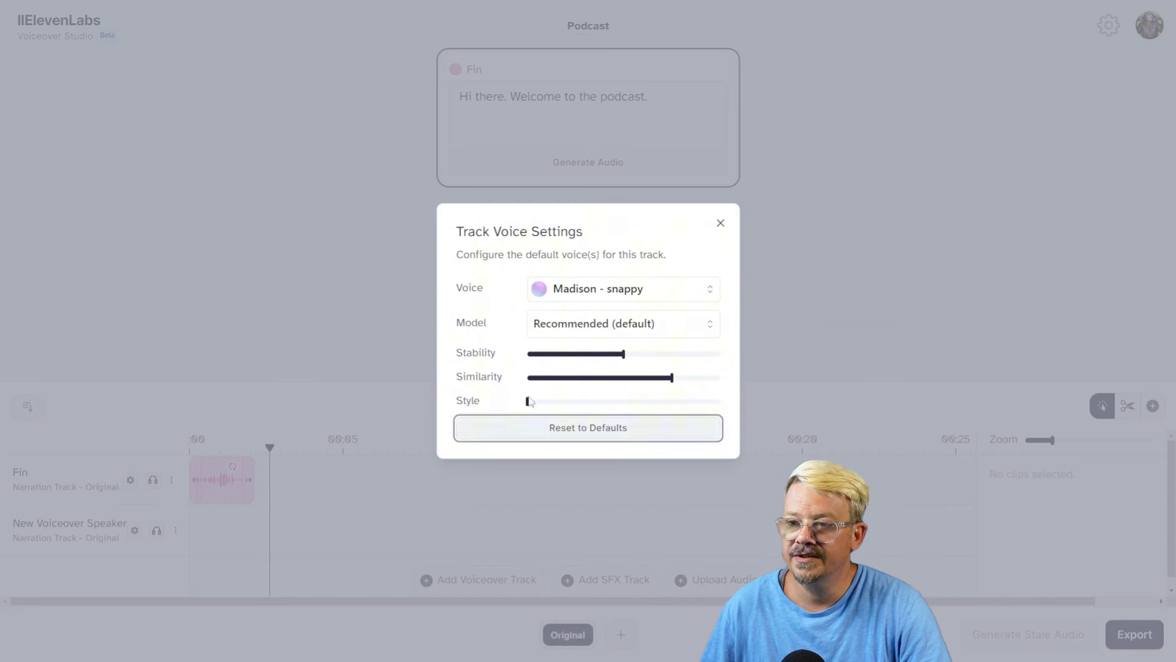
{"action": "left_click", "coordinate": [720, 223]}
{"action": "left_click", "coordinate": [134, 525]}
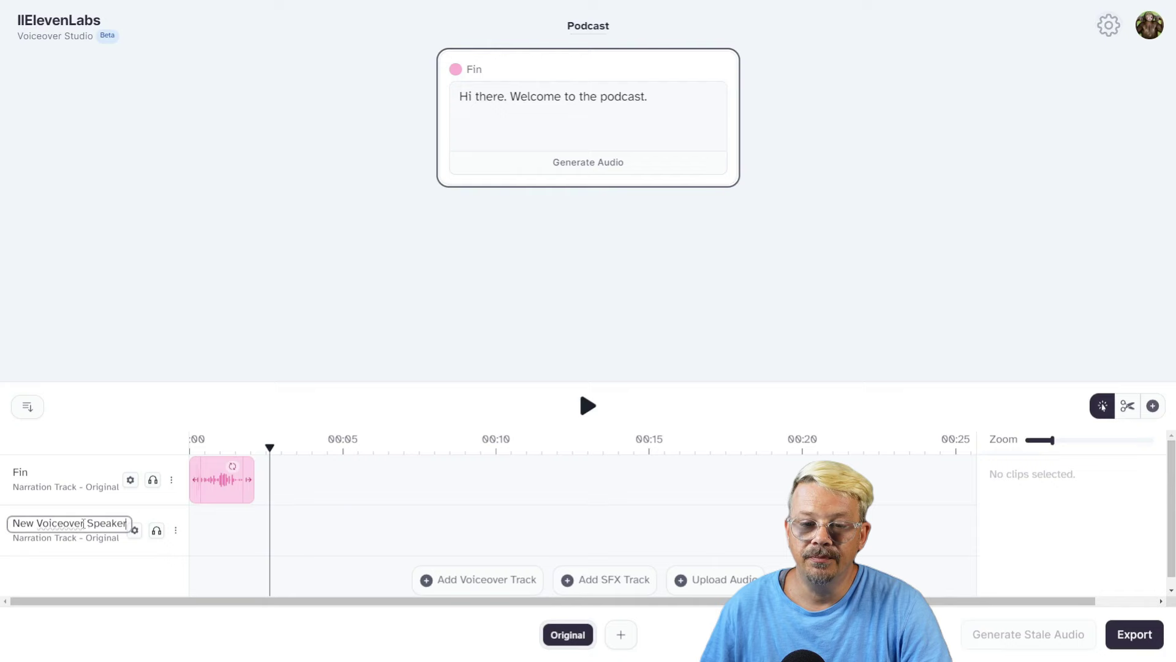
Rename the second track Madison and place a new clip just after Fin's clip
{"action": "triple_click", "coordinate": [83, 524]}
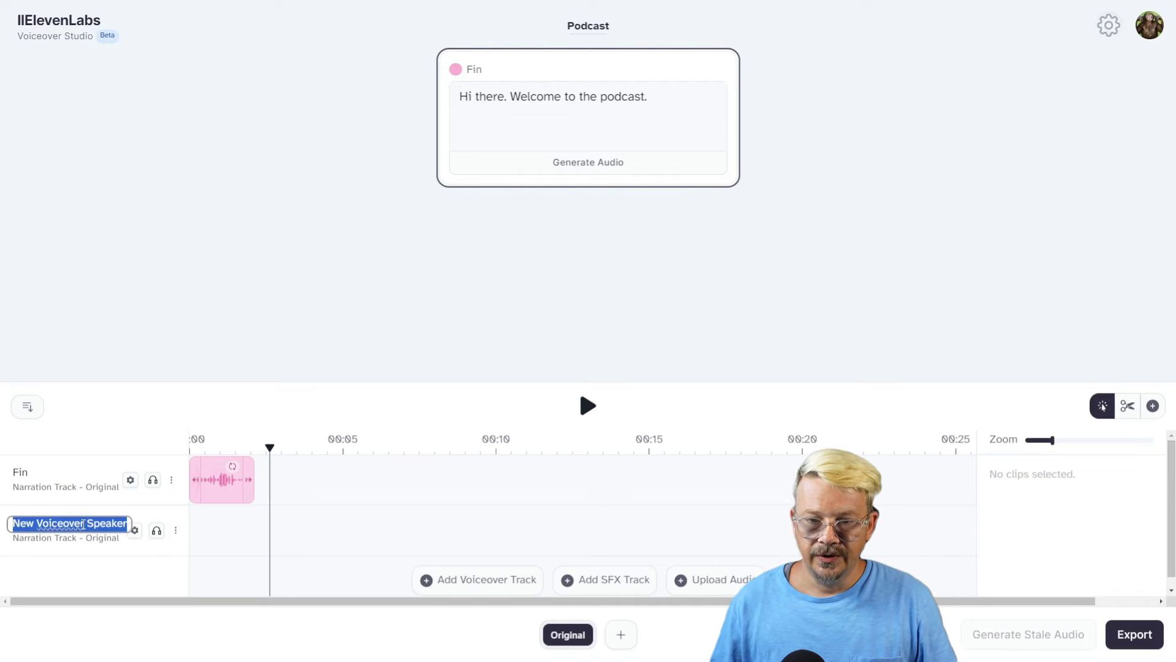
{"action": "left_click_drag", "start_coordinate": [206, 528], "coordinate": [254, 526]}
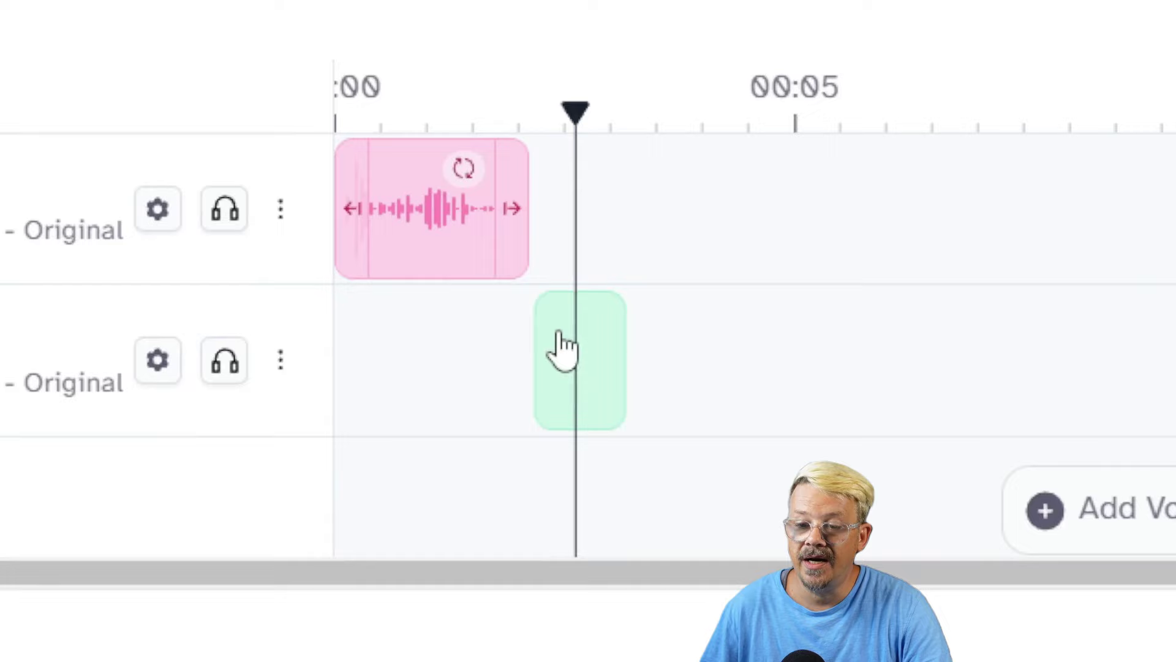
{"action": "mouse_move", "coordinate": [526, 347]}
{"action": "left_mouse_down"}
{"action": "mouse_move", "coordinate": [601, 348]}
{"action": "mouse_move", "coordinate": [539, 346]}
{"action": "left_mouse_up"}
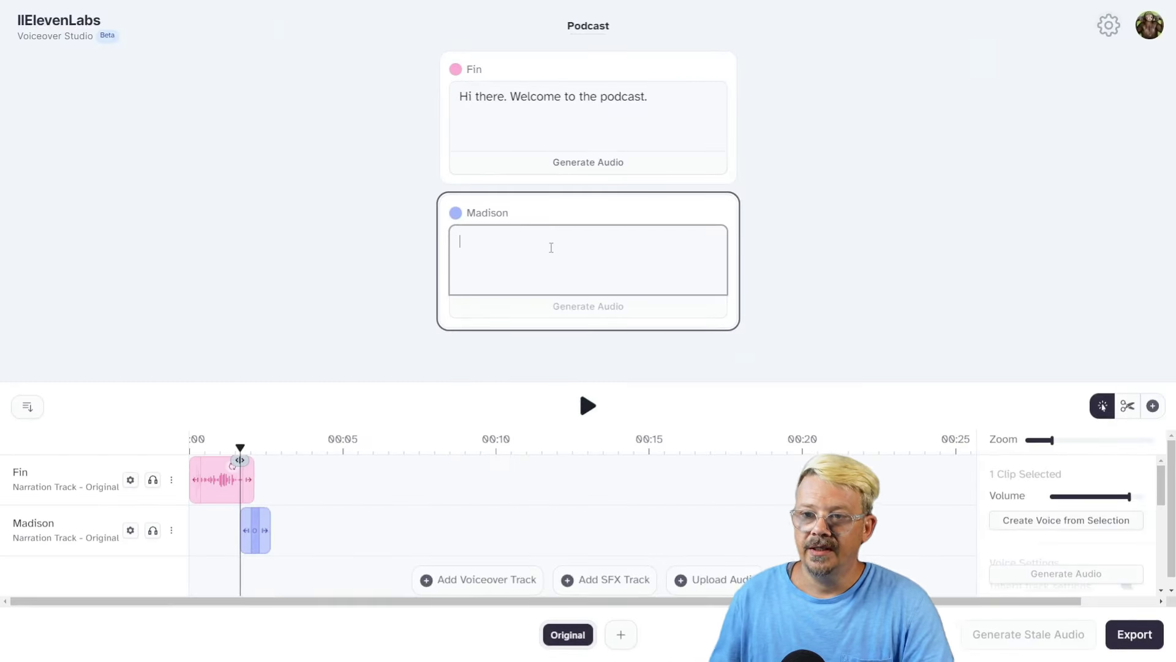
Give the clip the line 'We are so happy you're here with us!', then generate and play it
{"action": "type", "text": "We are so happy you're here with us"}
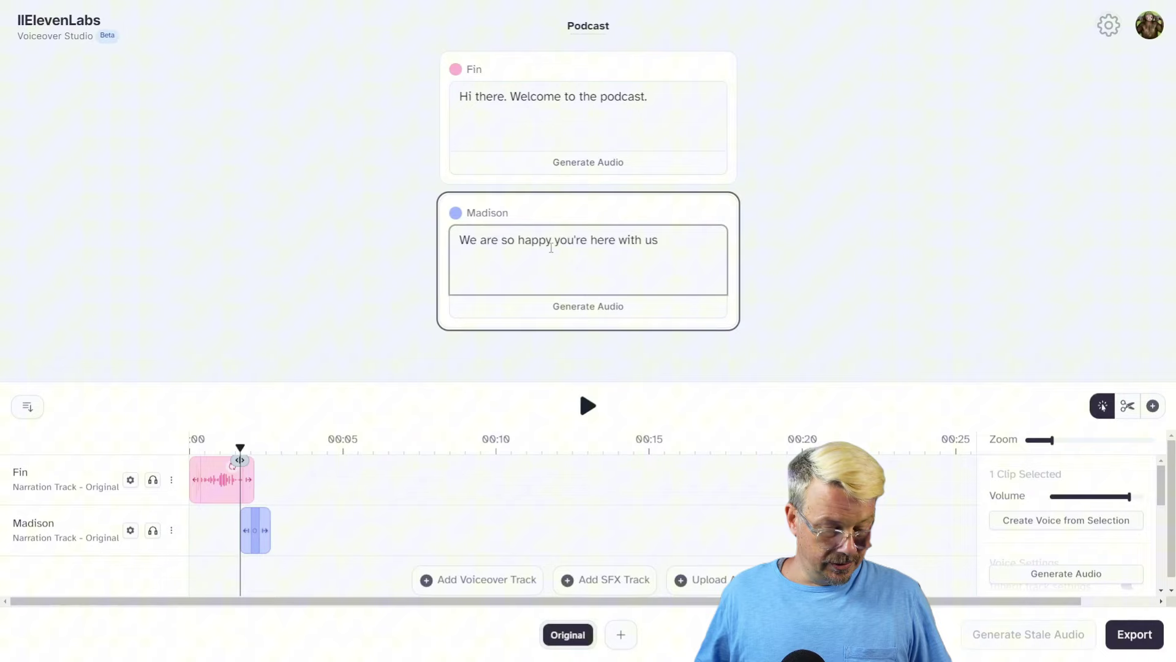
{"action": "type", "text": "!"}
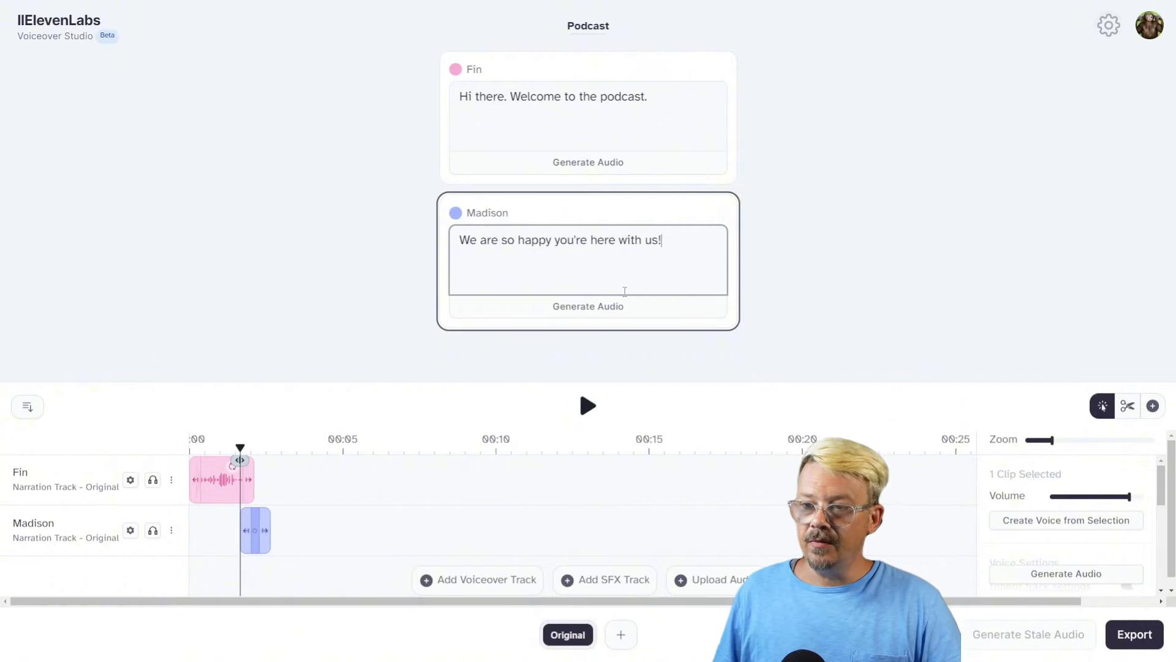
{"action": "left_click", "coordinate": [578, 308]}
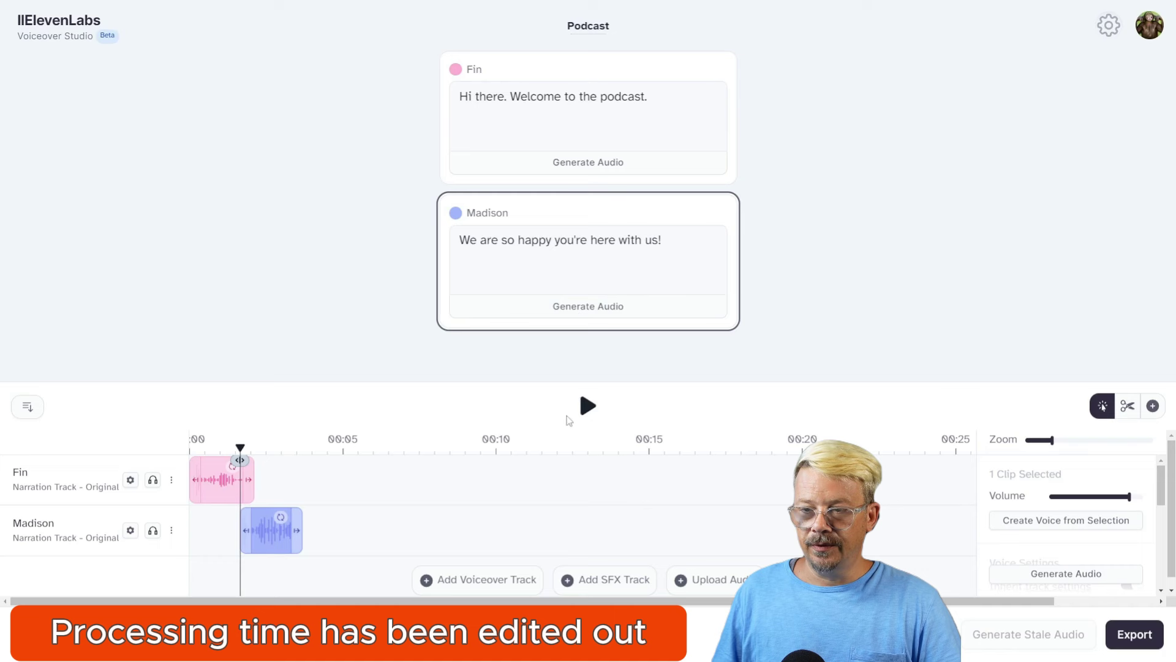
{"action": "left_click", "coordinate": [588, 407]}
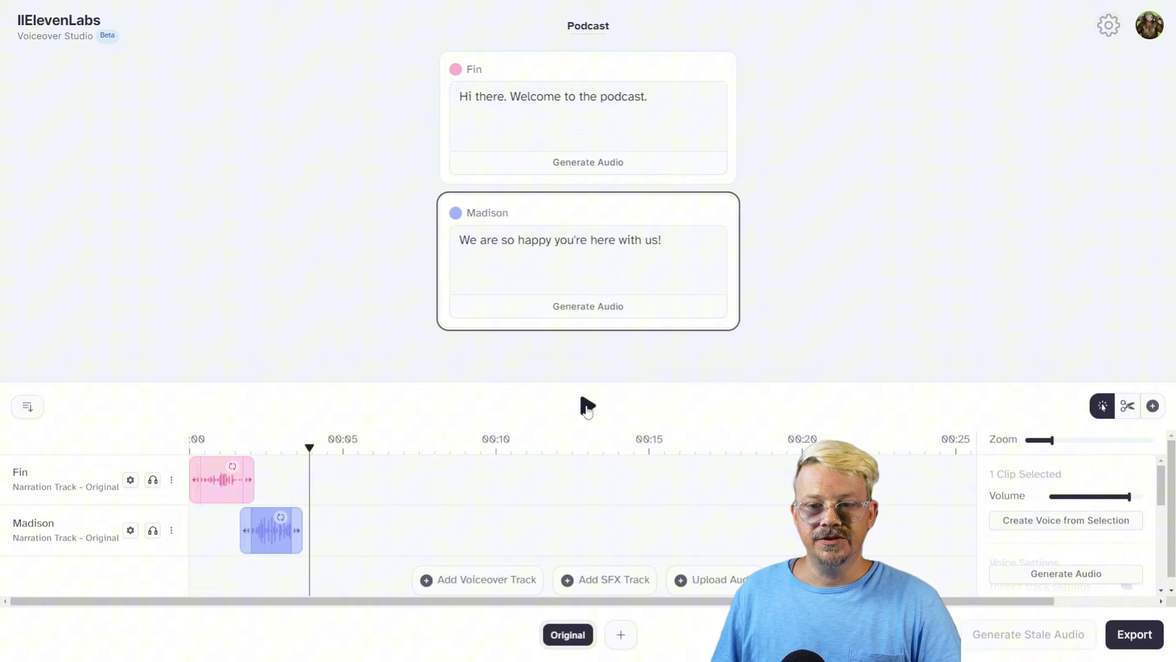
{"action": "scroll", "coordinate": [368, 490], "scroll_direction": "down", "scroll_amount": 1}
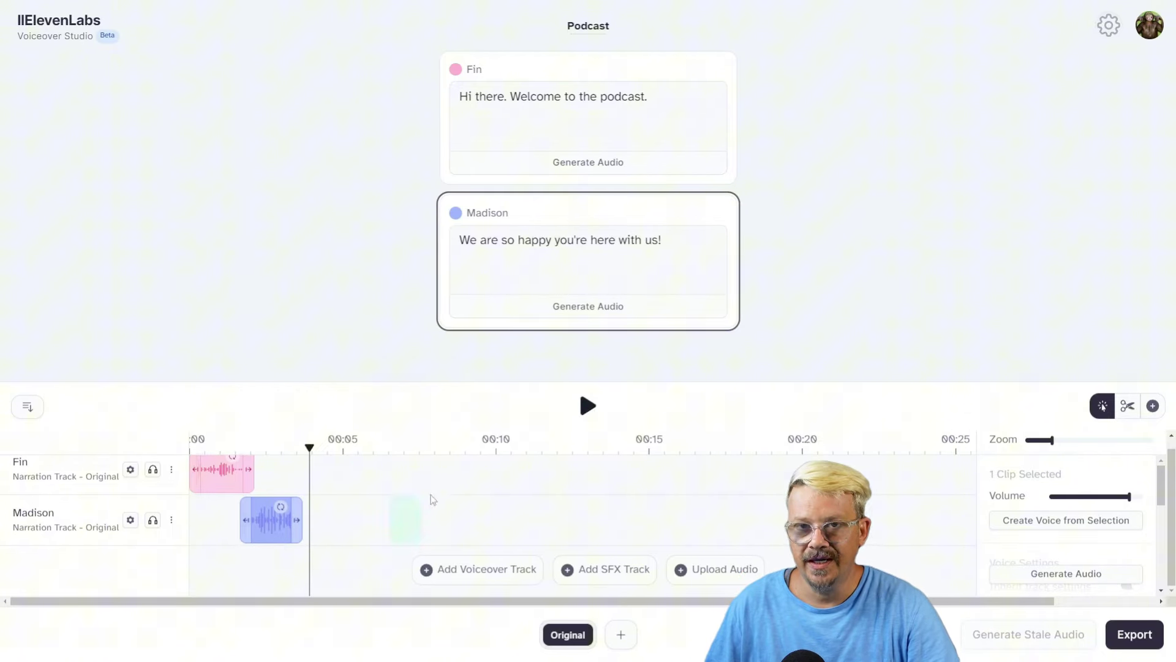
Add an SFX track and place a clip right after Madison's line
{"action": "left_click", "coordinate": [628, 578]}
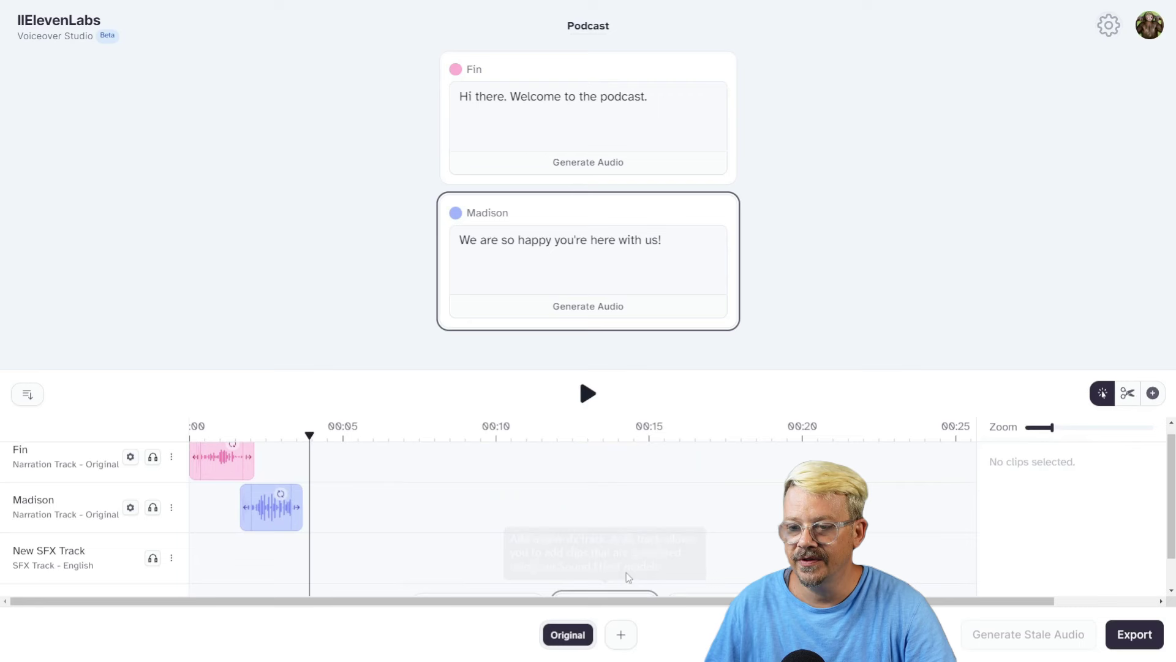
{"action": "scroll", "coordinate": [607, 551], "scroll_direction": "down", "scroll_amount": 2}
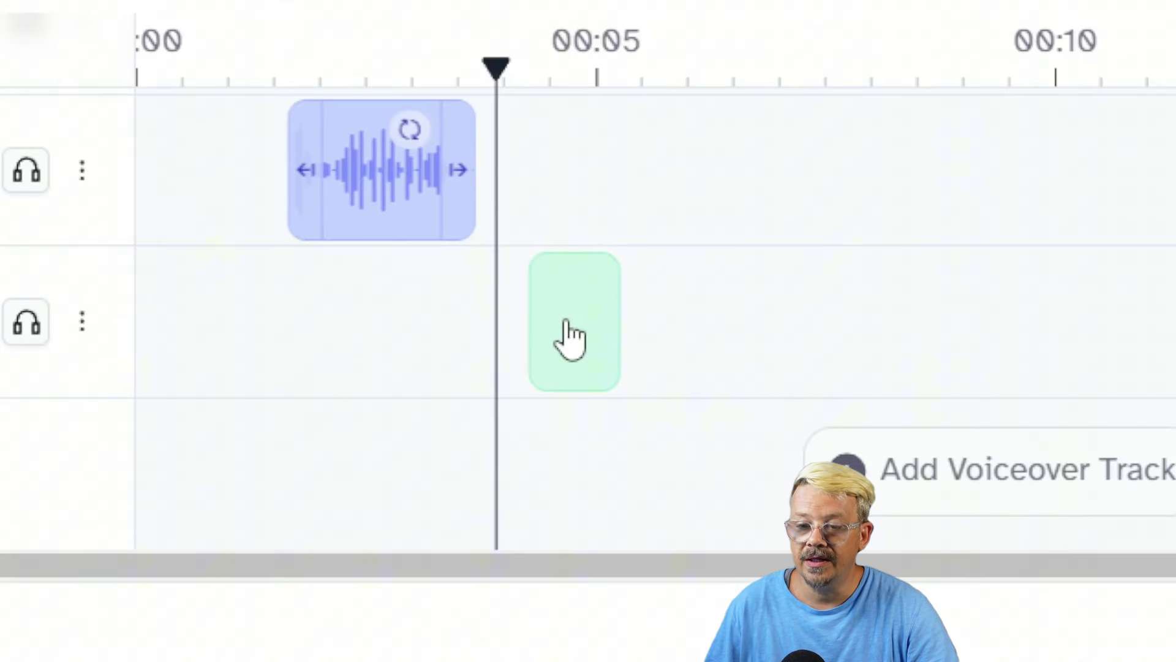
{"action": "left_click", "coordinate": [507, 303]}
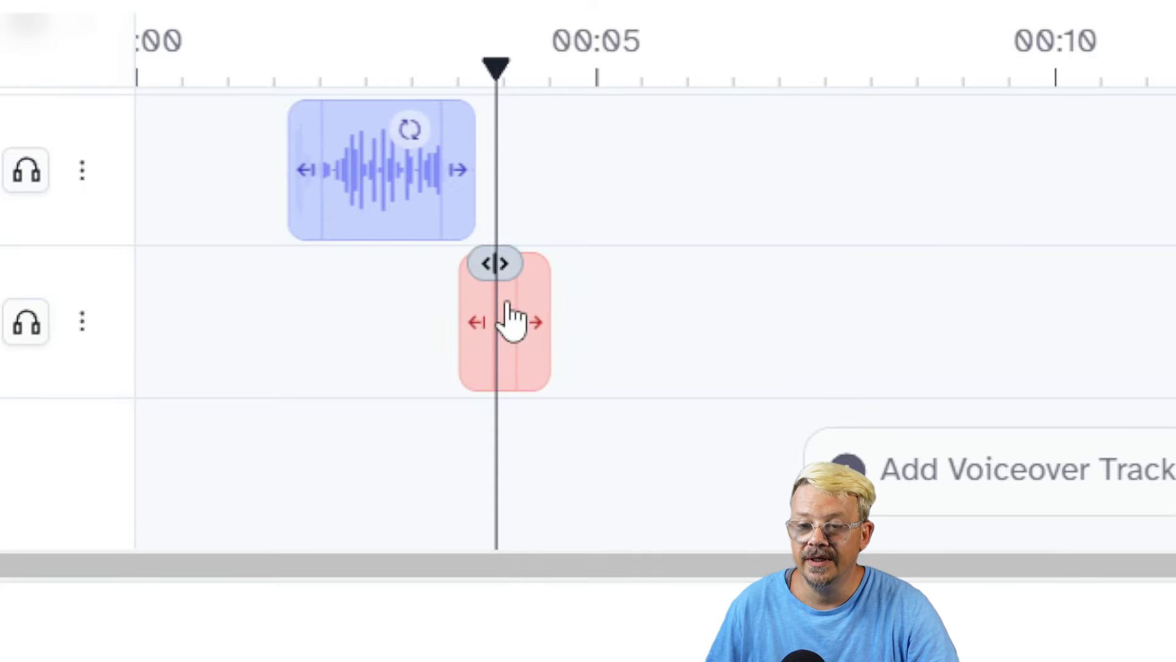
Describe the effect as 'small crowd applause', generate it, and play it back
{"action": "left_click", "coordinate": [540, 288]}
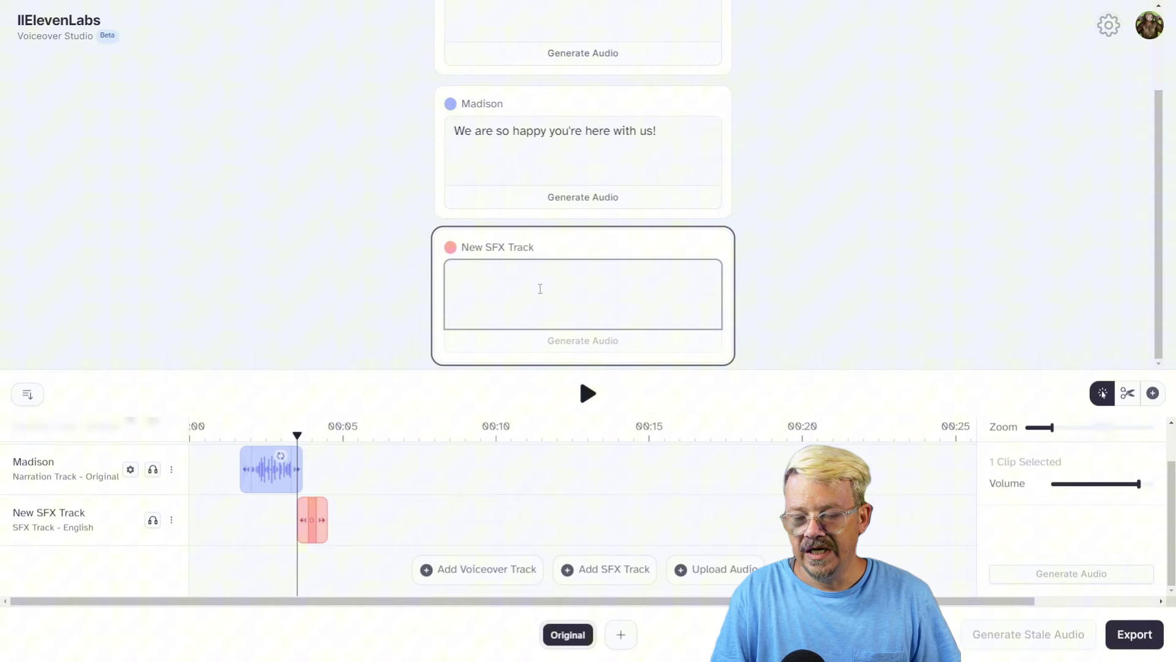
{"action": "type", "text": "small "}
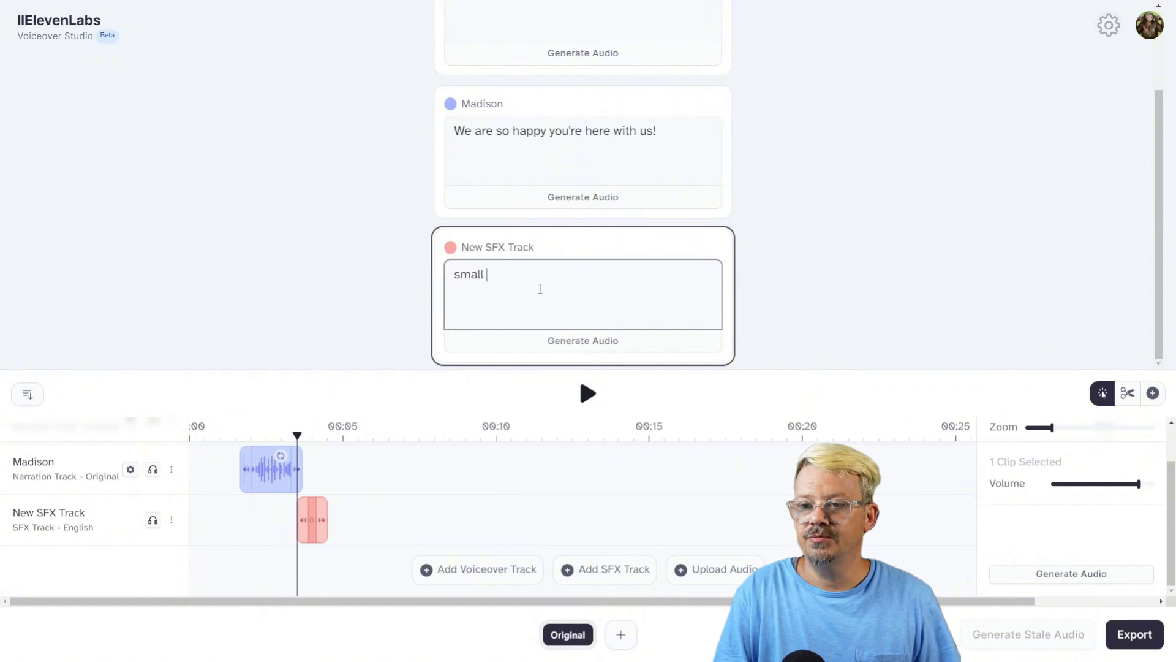
{"action": "type", "text": "crowd applause"}
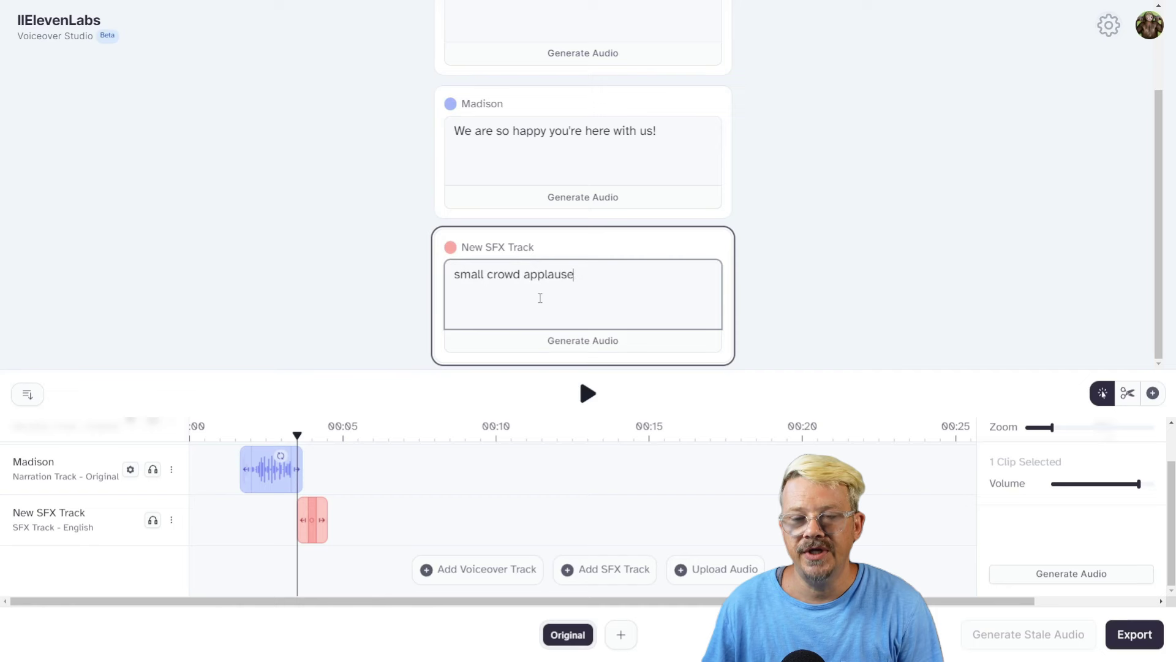
{"action": "left_click", "coordinate": [555, 351]}
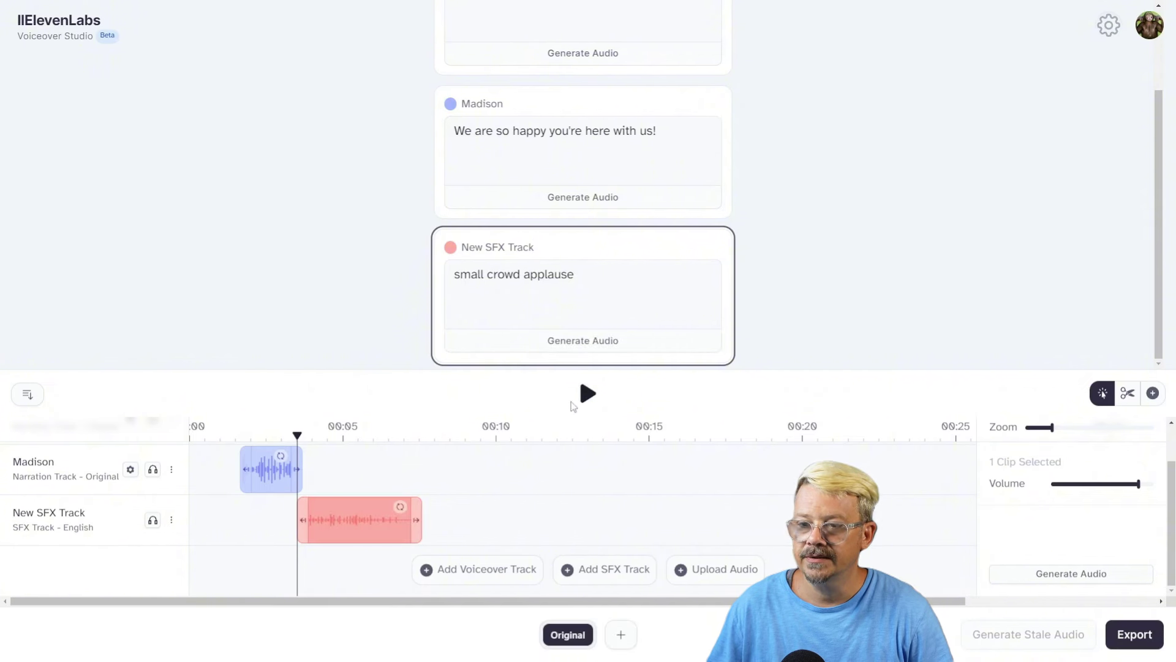
{"action": "left_click", "coordinate": [587, 395]}
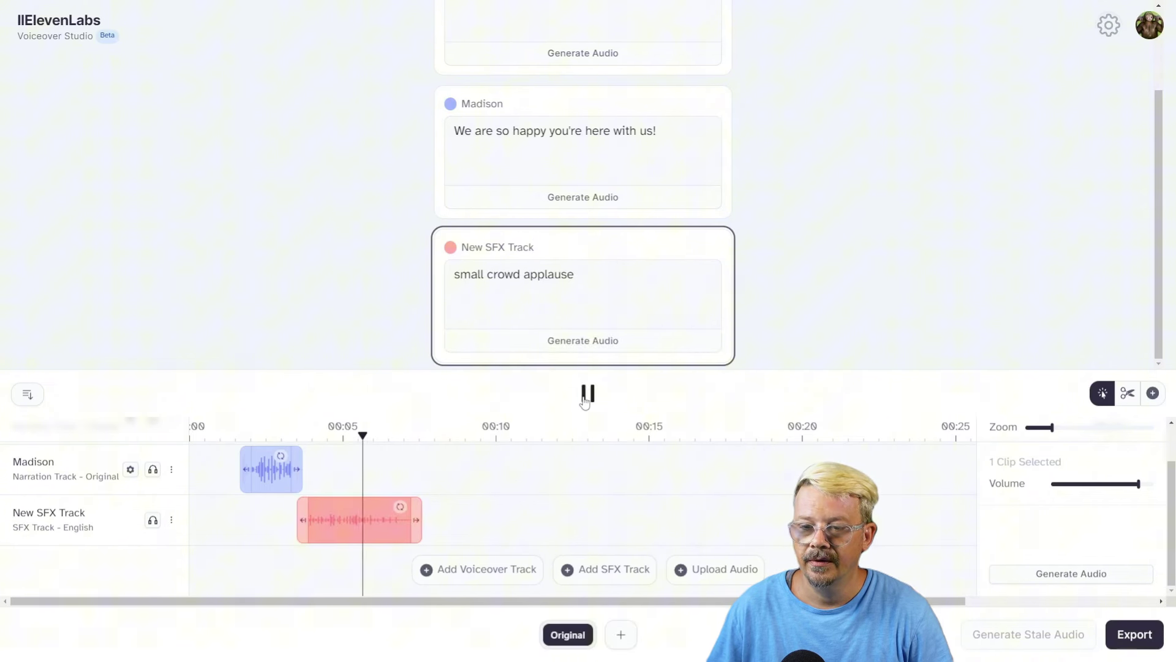
{"action": "left_click", "coordinate": [585, 395]}
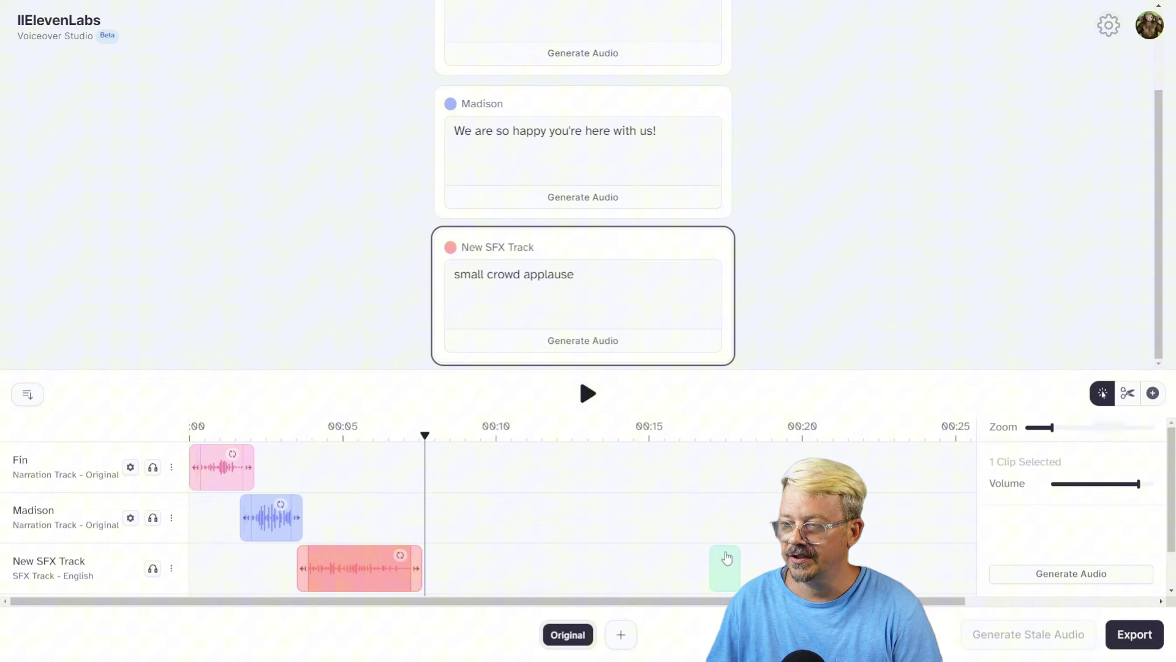
{"action": "scroll", "coordinate": [606, 515], "scroll_direction": "down", "scroll_amount": 1}
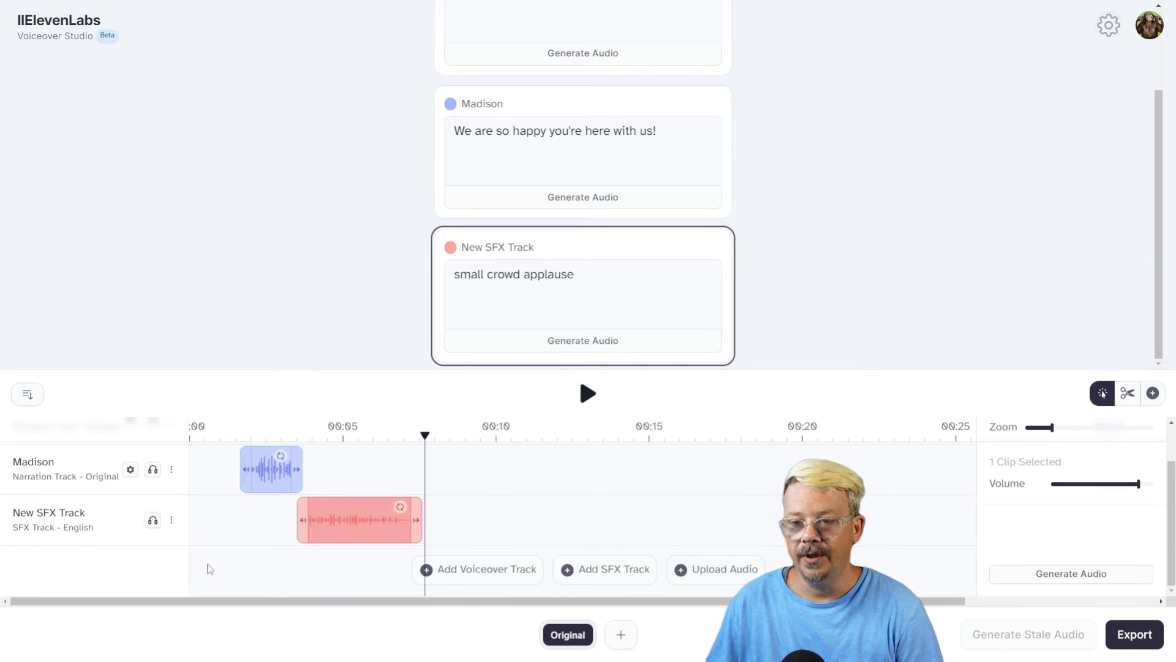
{"action": "scroll", "coordinate": [571, 545], "scroll_direction": "up", "scroll_amount": 1}
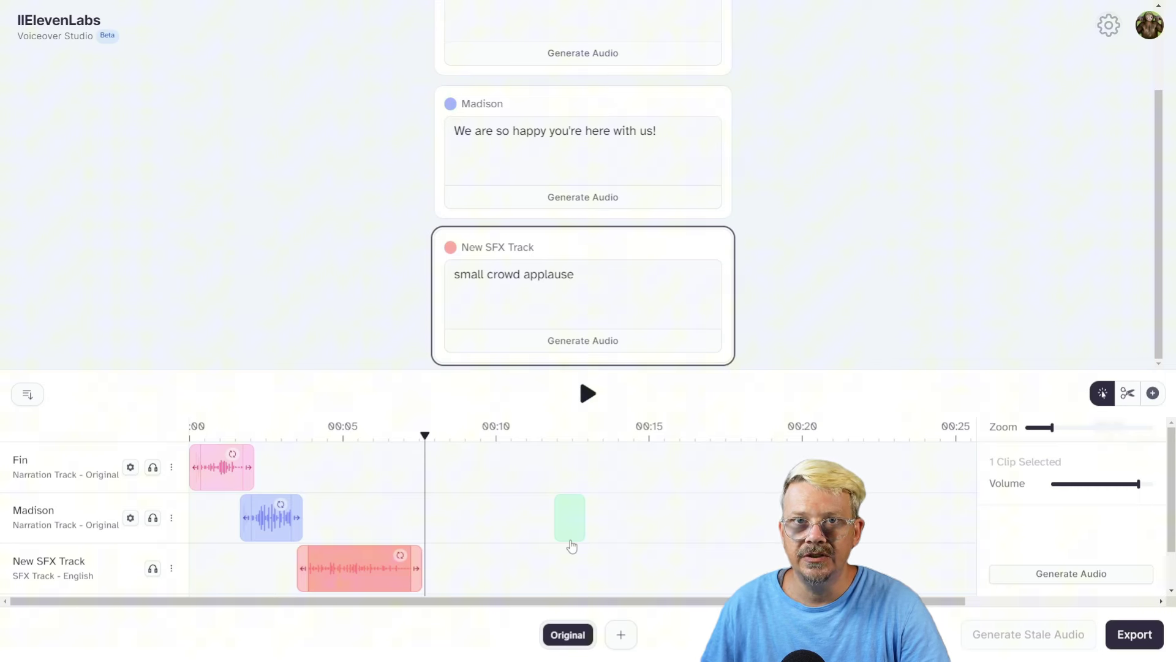
{"action": "left_click_drag", "start_coordinate": [571, 545], "coordinate": [525, 543]}
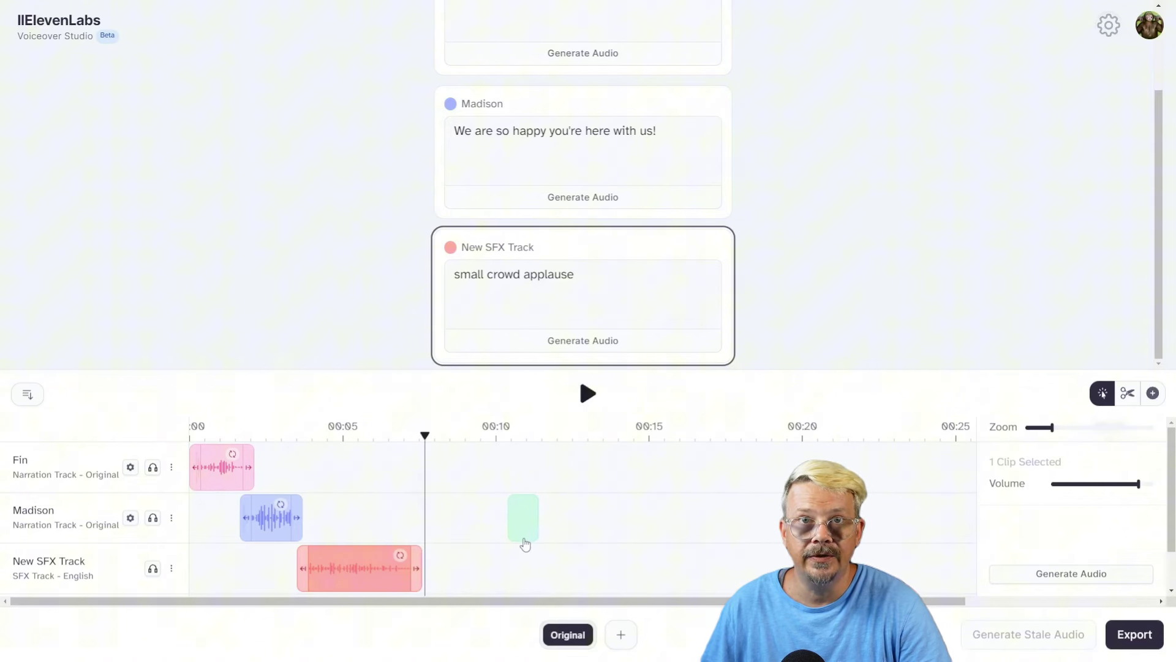
{"action": "left_click_drag", "start_coordinate": [525, 544], "coordinate": [441, 484]}
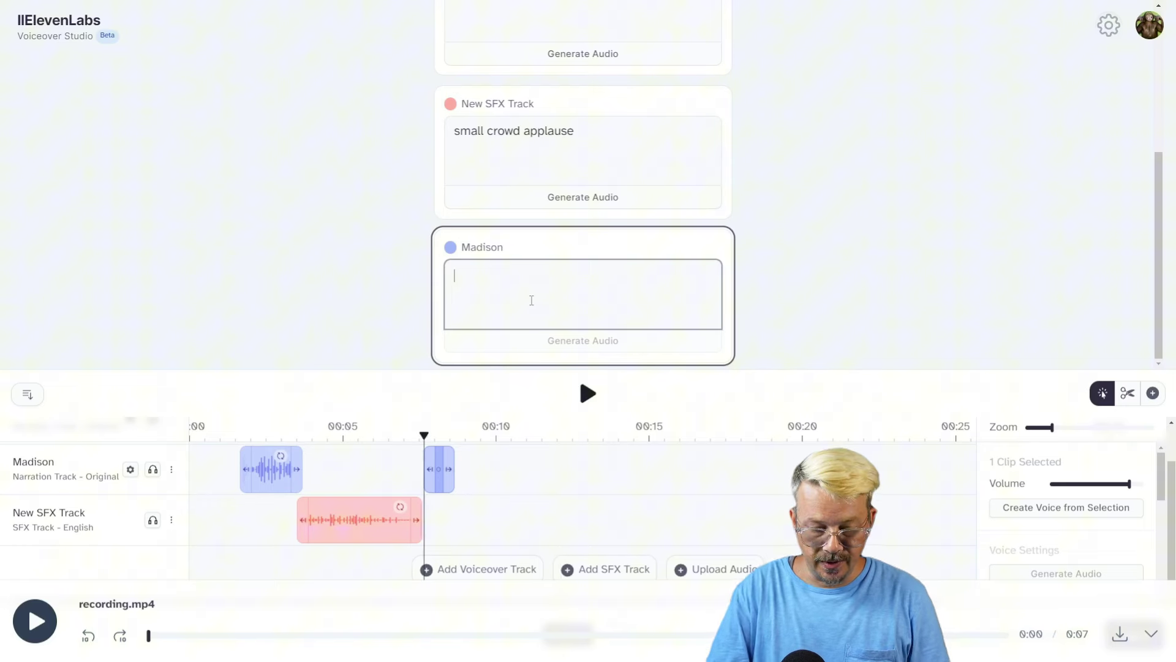
Paste 'Oh that applause was crazy' into the empty Madison clip and scroll to Dictation
{"action": "type", "text": "Oh that applause was crazy"}
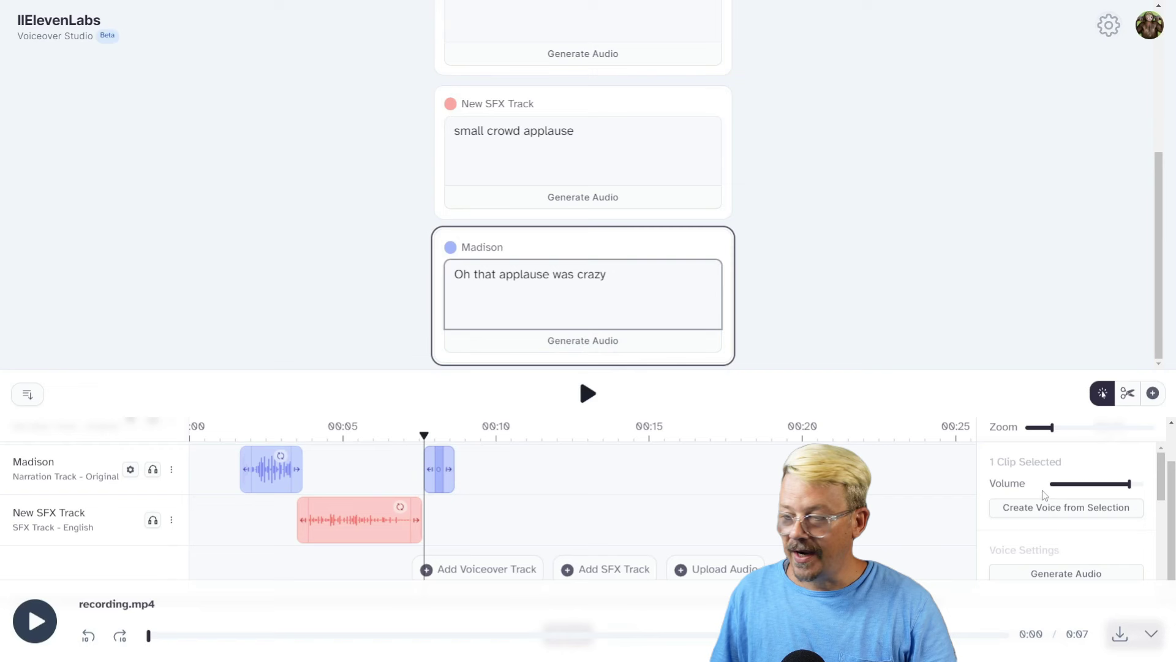
{"action": "scroll", "coordinate": [1054, 491], "scroll_direction": "down", "scroll_amount": 5}
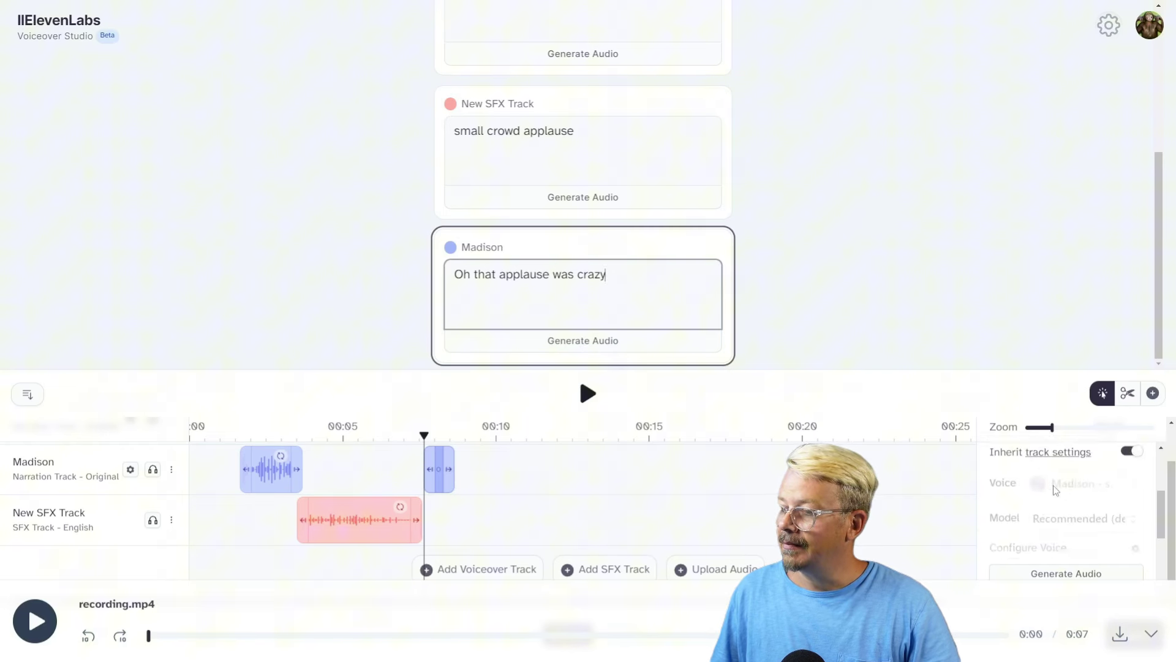
{"action": "scroll", "coordinate": [1054, 484], "scroll_direction": "down", "scroll_amount": 2}
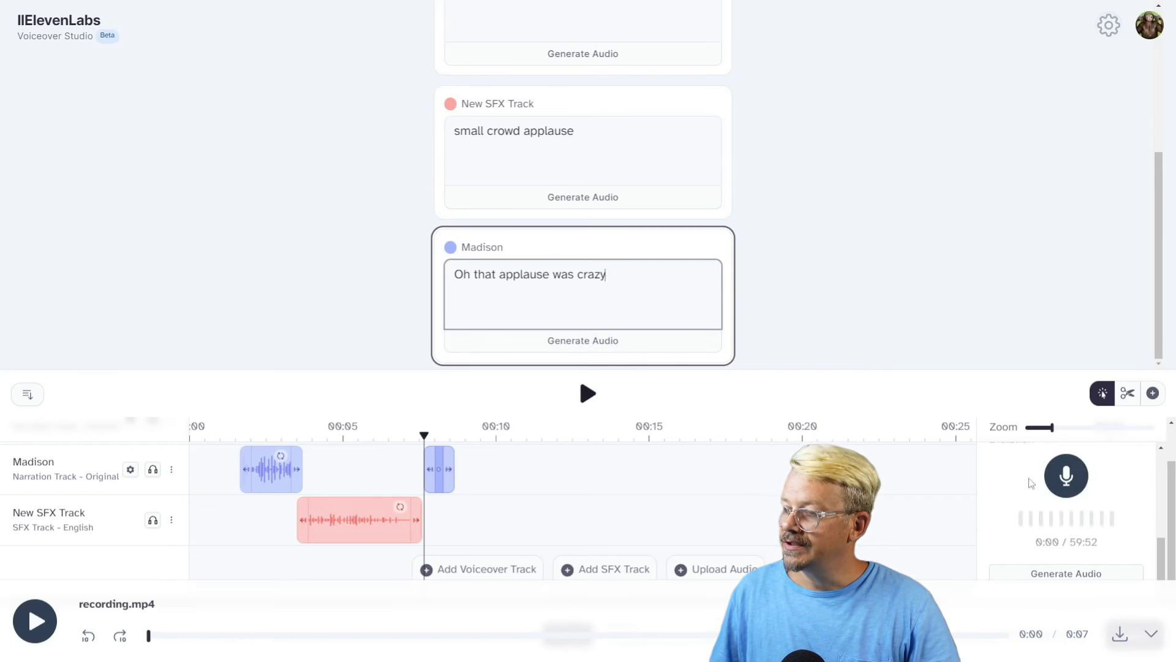
Record a dictation of Madison's line and generate speech-to-speech audio from it
{"action": "left_click", "coordinate": [1067, 476]}
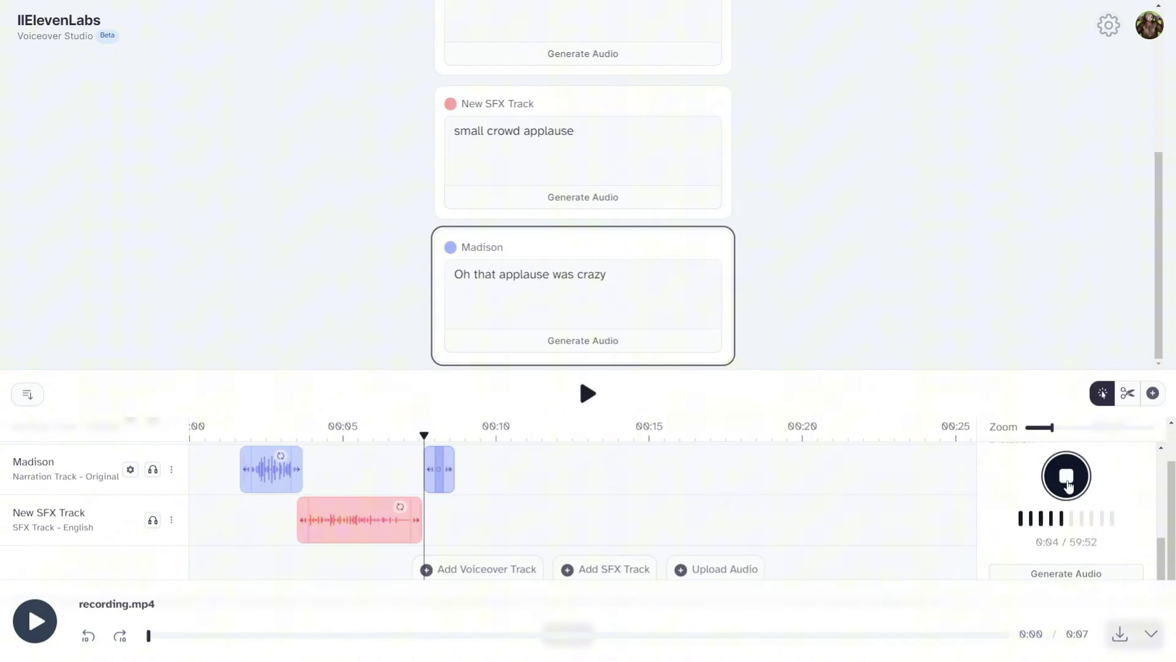
{"action": "left_click", "coordinate": [1068, 486]}
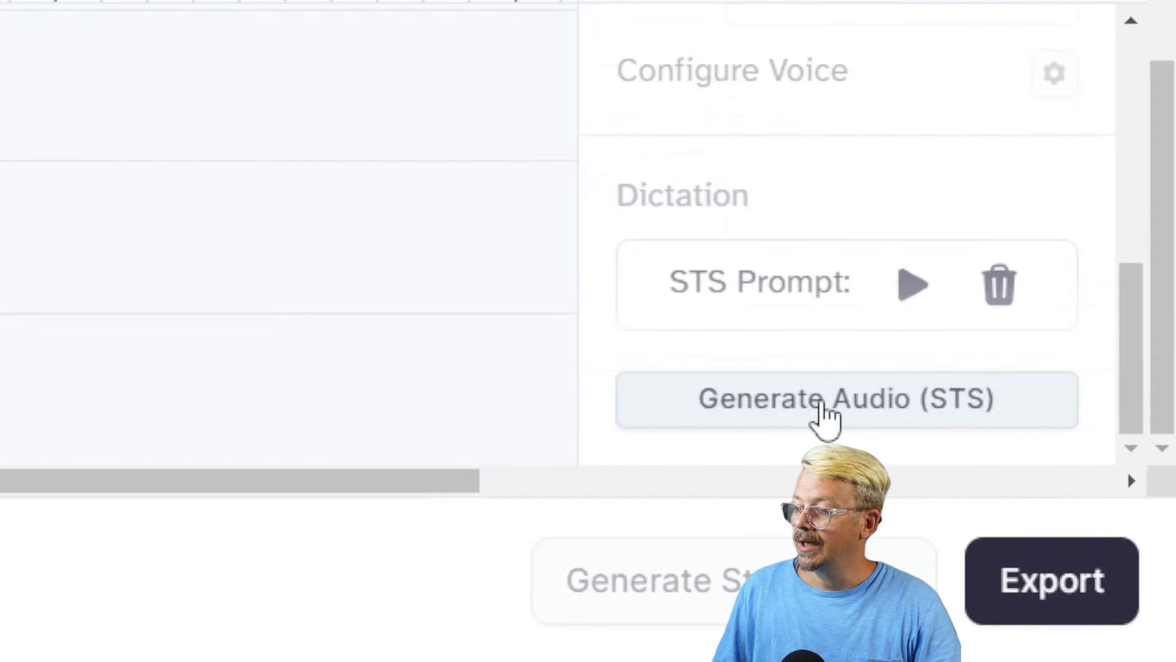
{"action": "left_click", "coordinate": [821, 401]}
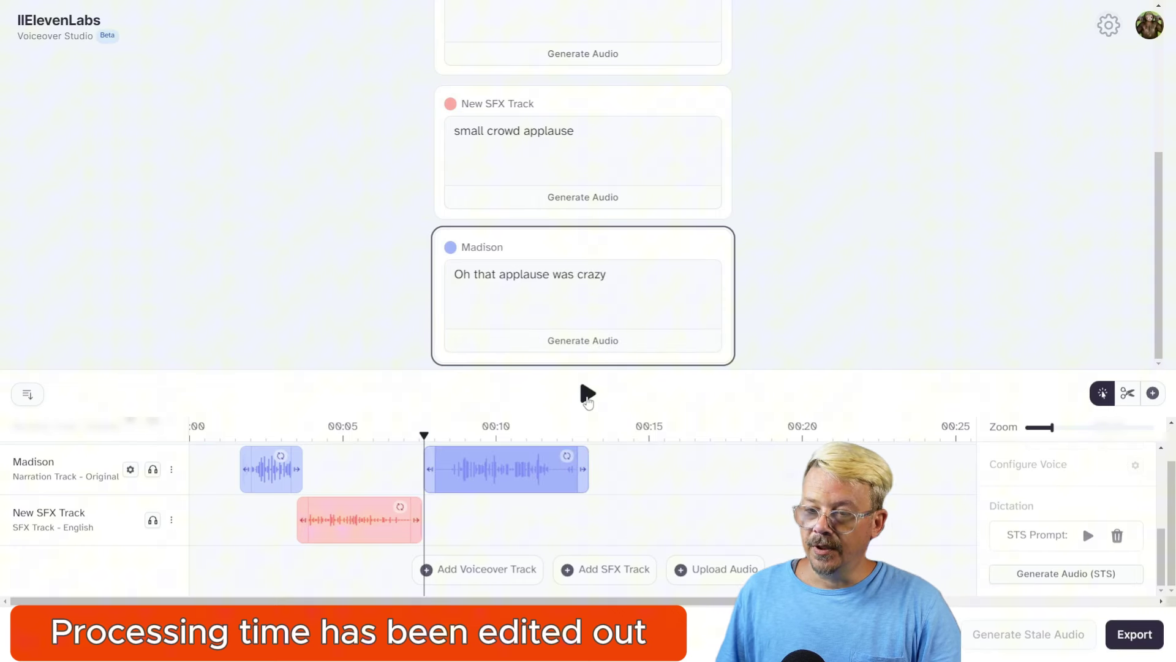
Play the timeline to hear Madison's new clip with the applause, then bring Fin's track into view
{"action": "left_click", "coordinate": [587, 395]}
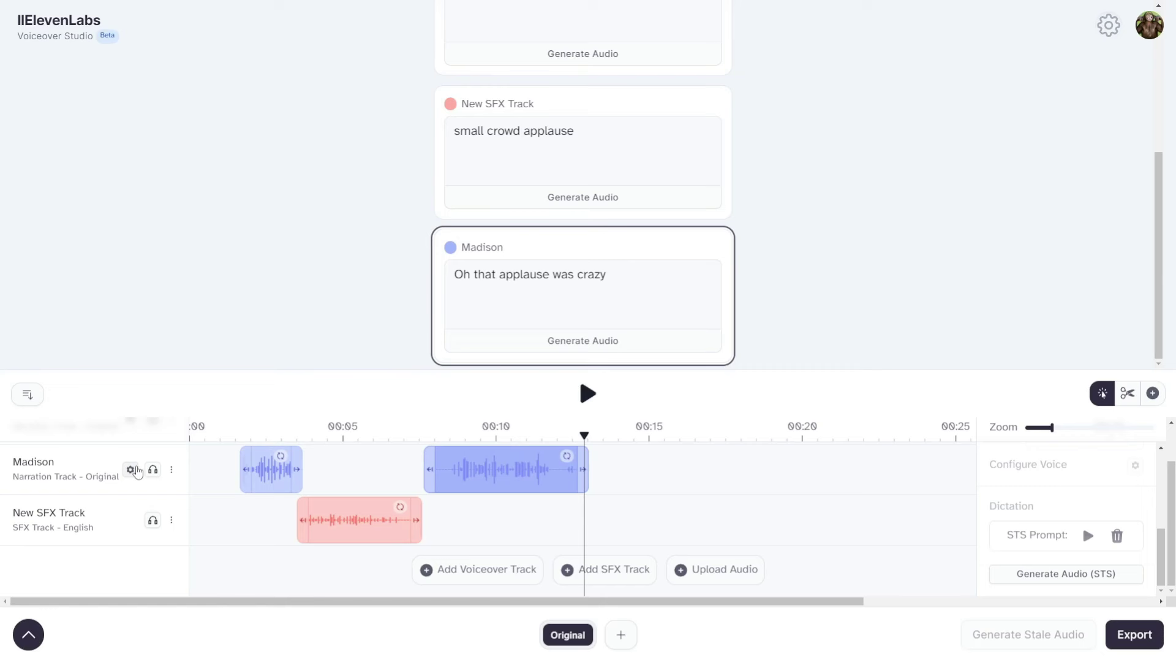
{"action": "scroll", "coordinate": [107, 481], "scroll_direction": "up", "scroll_amount": 2}
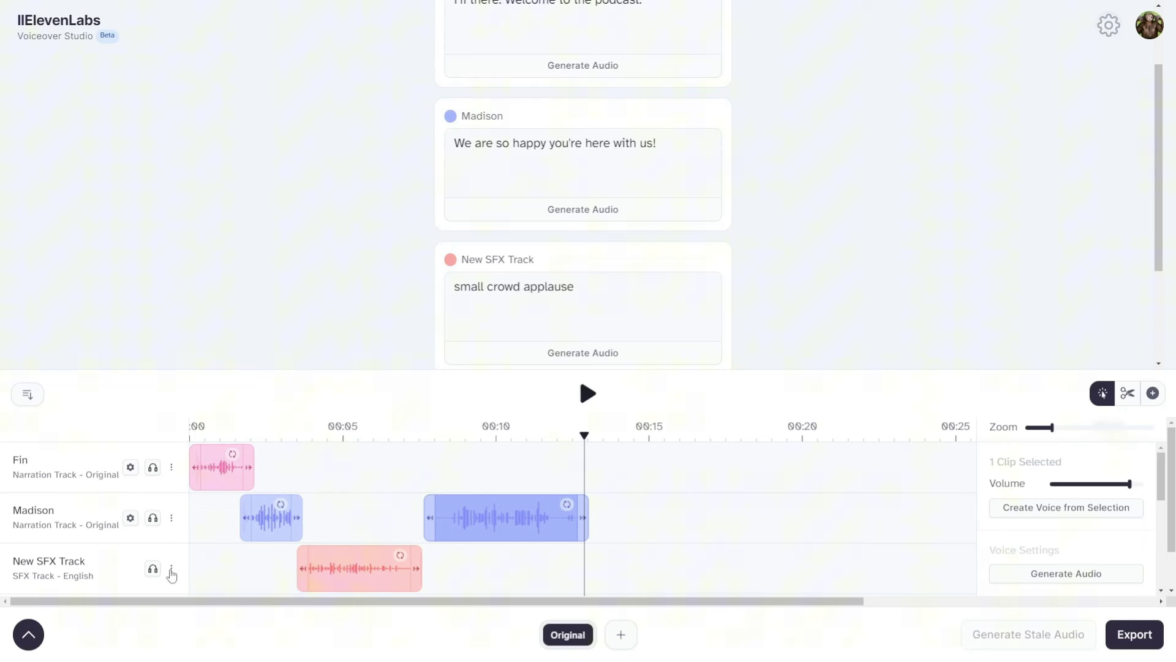
Delete the New SFX Track and Madison speakers, then slide Fin's clip along his track
{"action": "left_click", "coordinate": [172, 569]}
{"action": "left_click", "coordinate": [194, 542]}
{"action": "left_click", "coordinate": [173, 528]}
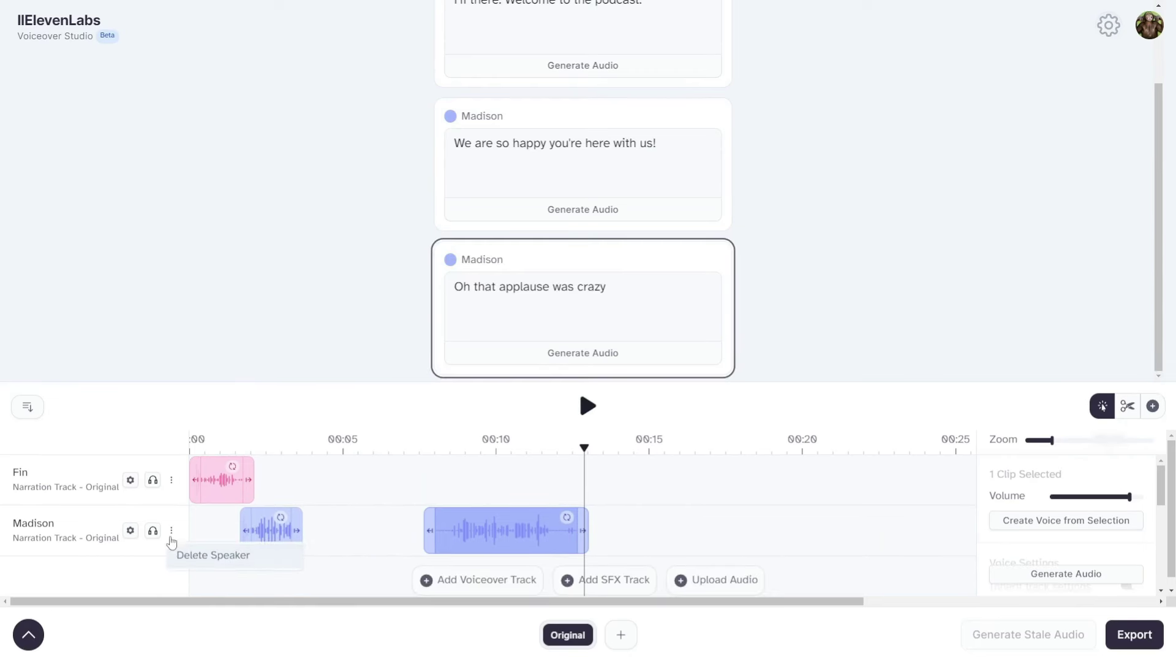
{"action": "left_click", "coordinate": [190, 555]}
{"action": "left_click", "coordinate": [204, 531]}
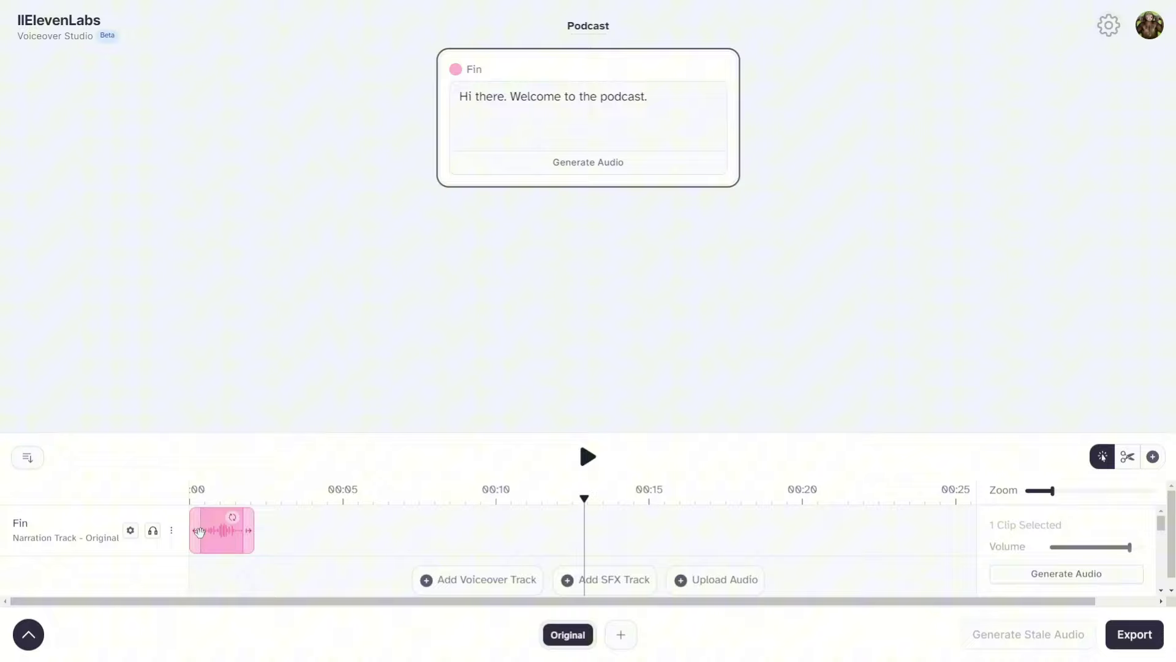
{"action": "left_click_drag", "start_coordinate": [203, 531], "coordinate": [292, 543]}
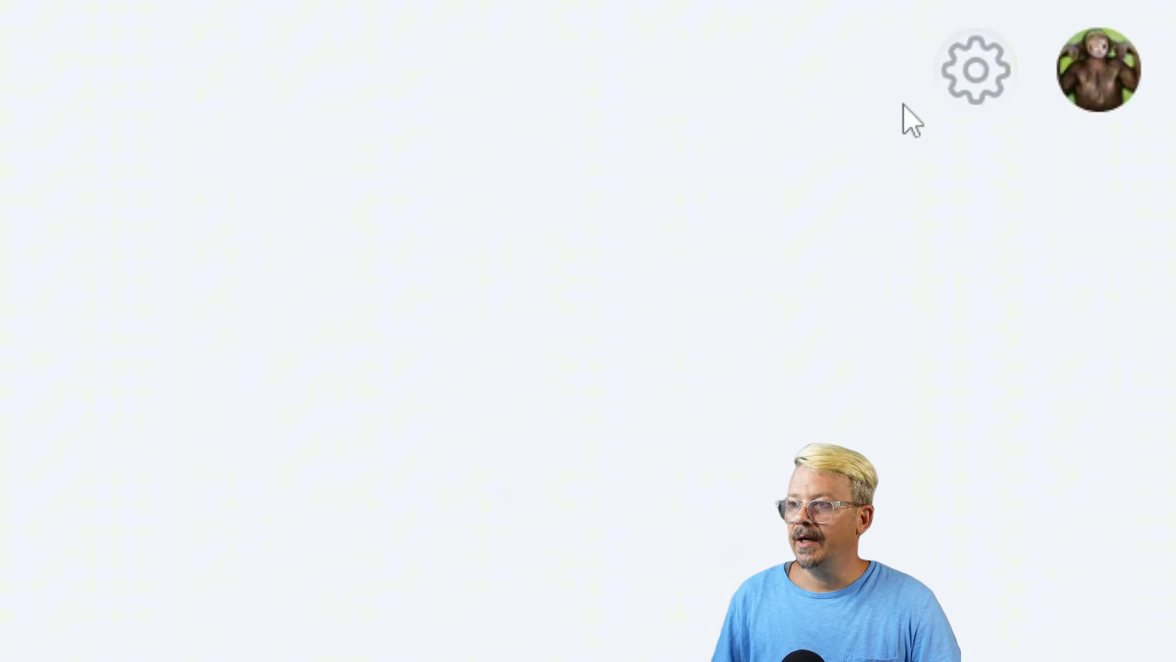
Choose Import Script from the gear menu and drop the CSV script file into the upload area
{"action": "left_click", "coordinate": [978, 76]}
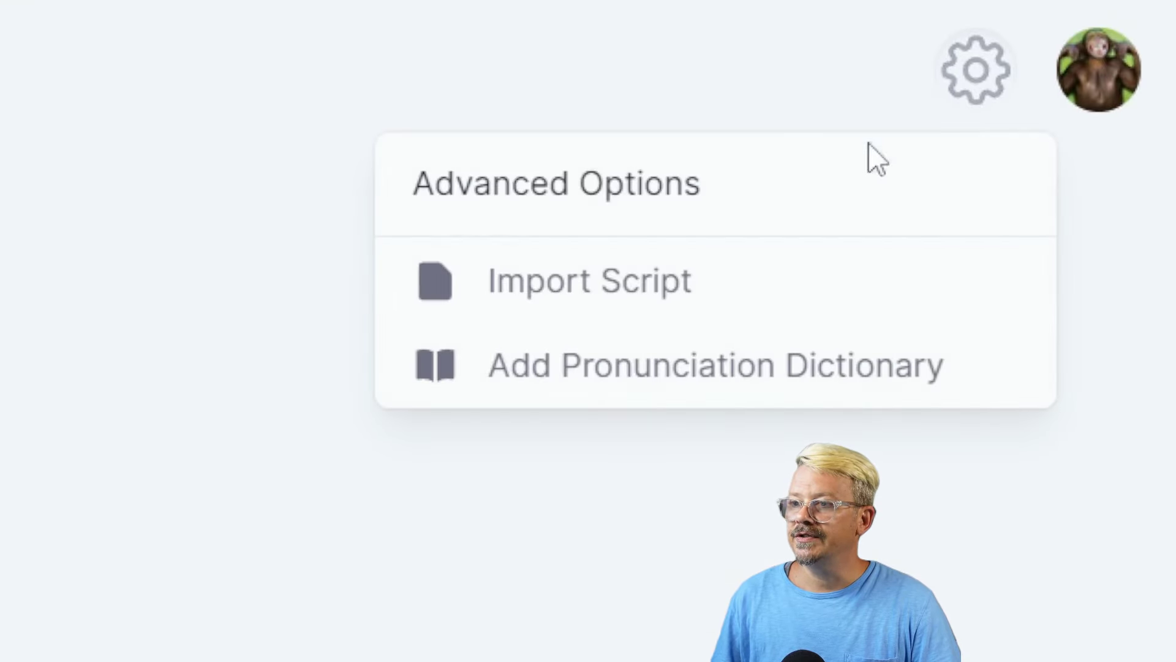
{"action": "left_click", "coordinate": [550, 316]}
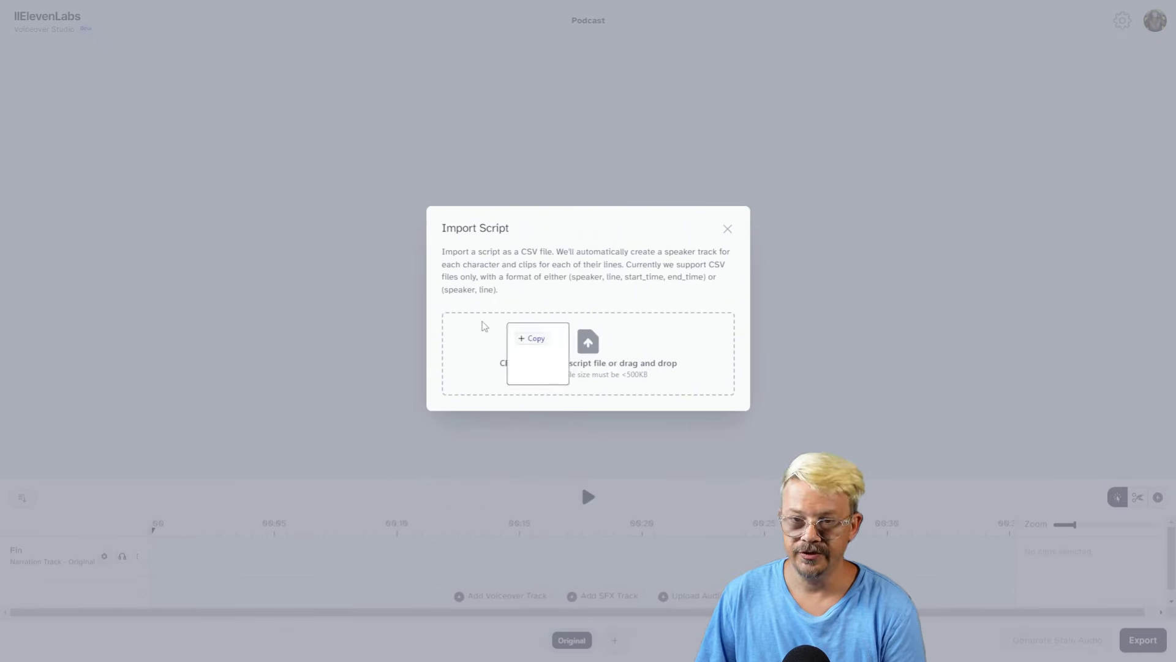
{"action": "left_click_drag", "start_coordinate": [525, 329], "coordinate": [576, 342]}
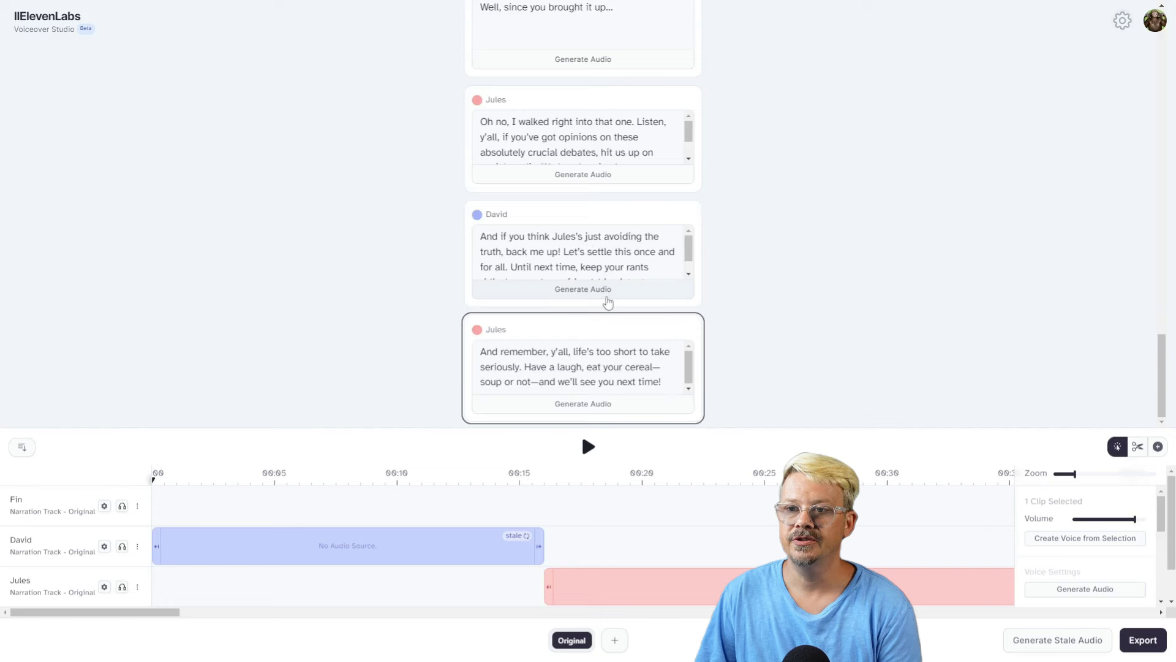
Scroll the imported script list back up to the top
{"action": "scroll", "coordinate": [770, 146], "scroll_direction": "up", "scroll_amount": 15}
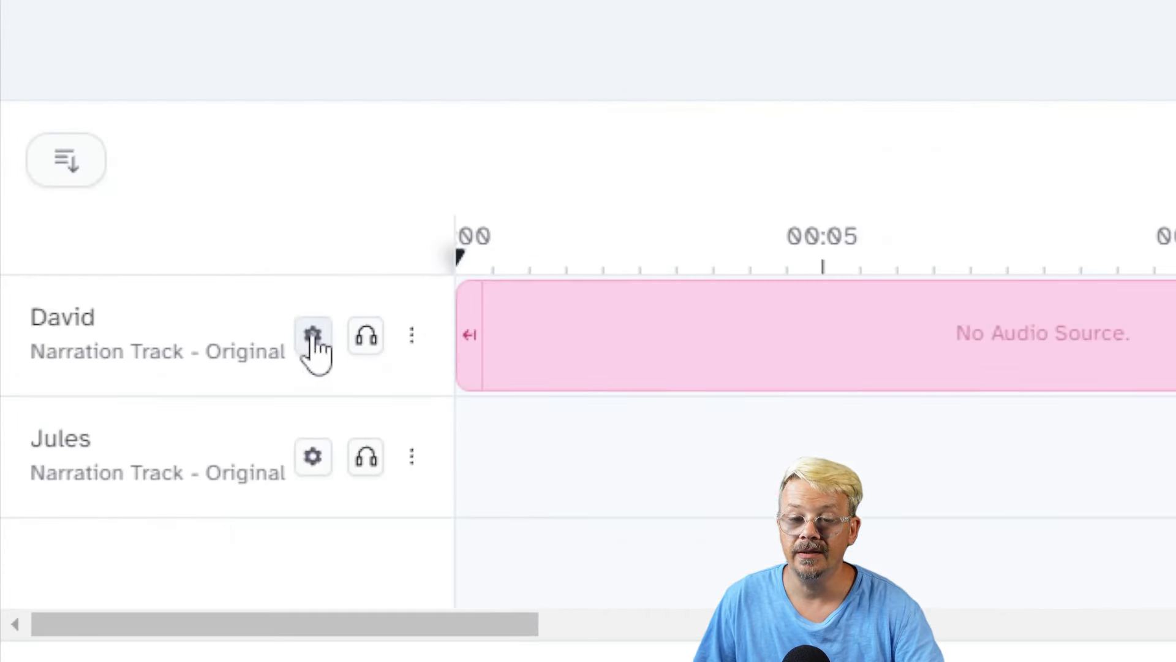
Assign the matching David voice to David's track
{"action": "left_click", "coordinate": [312, 337]}
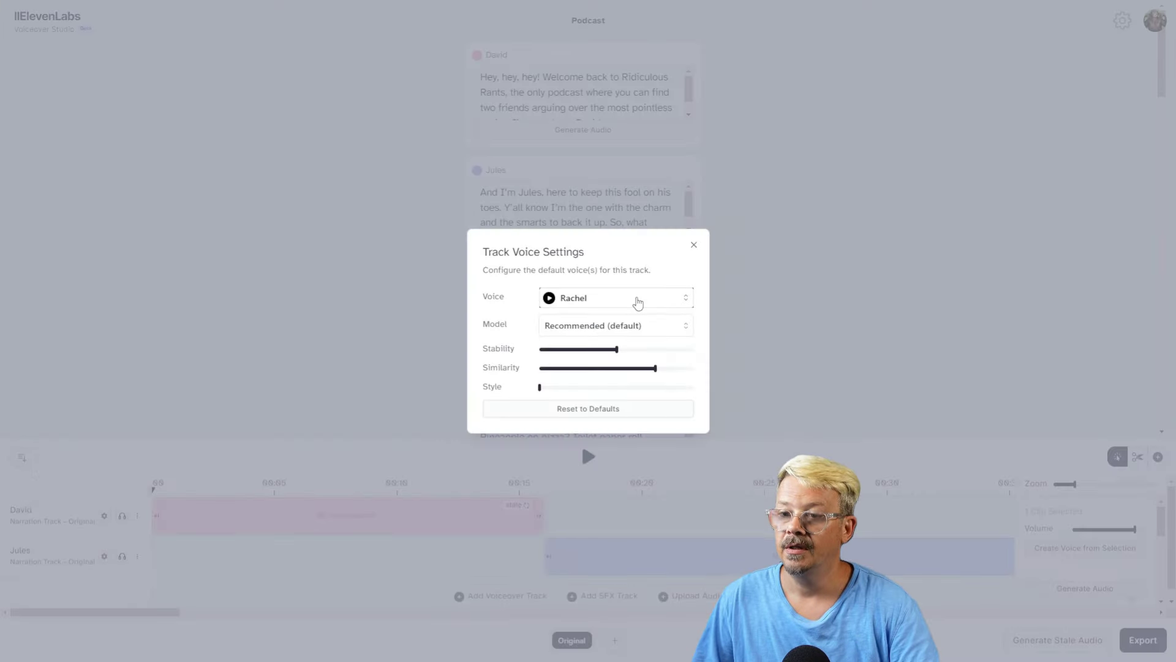
{"action": "left_click", "coordinate": [631, 299]}
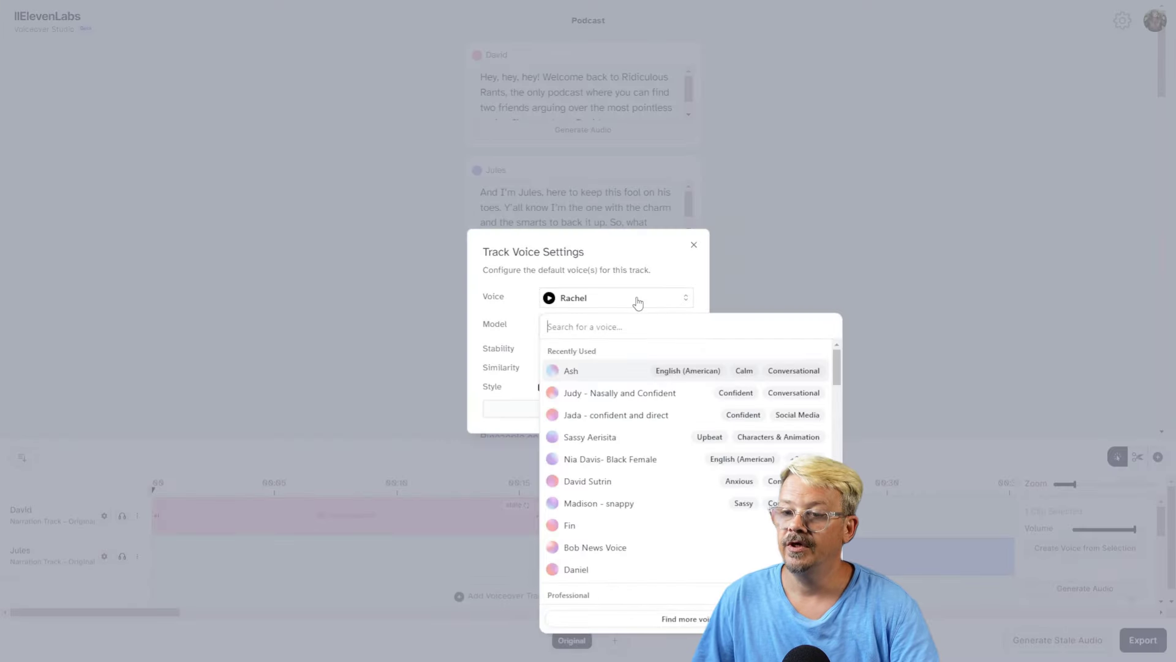
{"action": "left_click", "coordinate": [616, 483]}
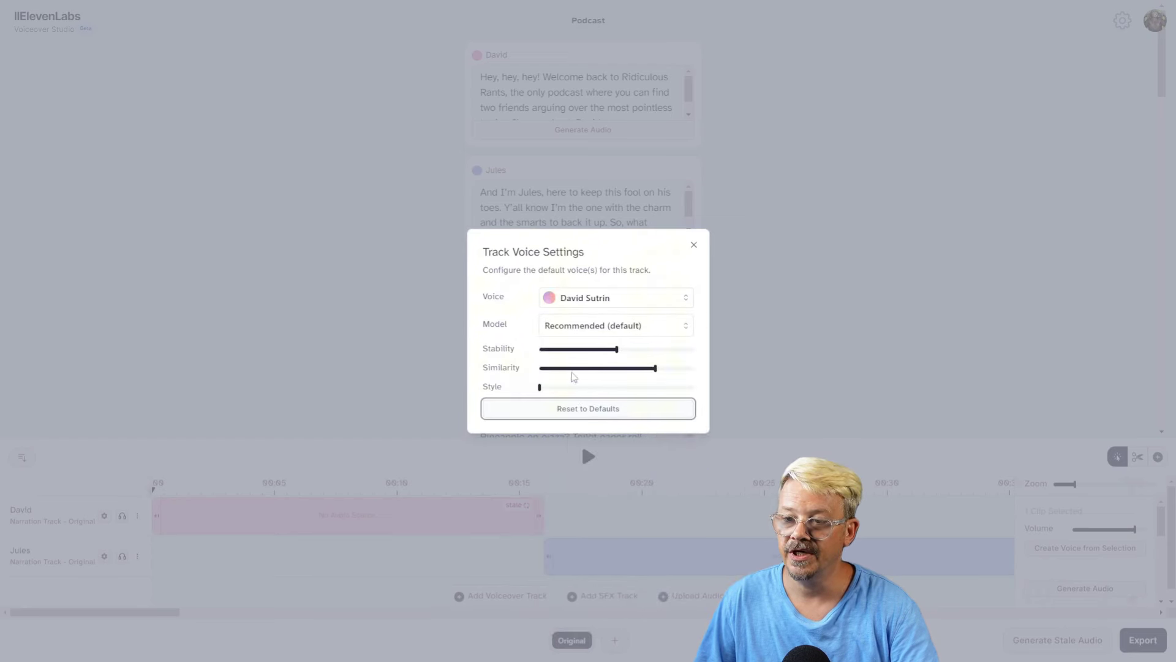
{"action": "left_click", "coordinate": [694, 245]}
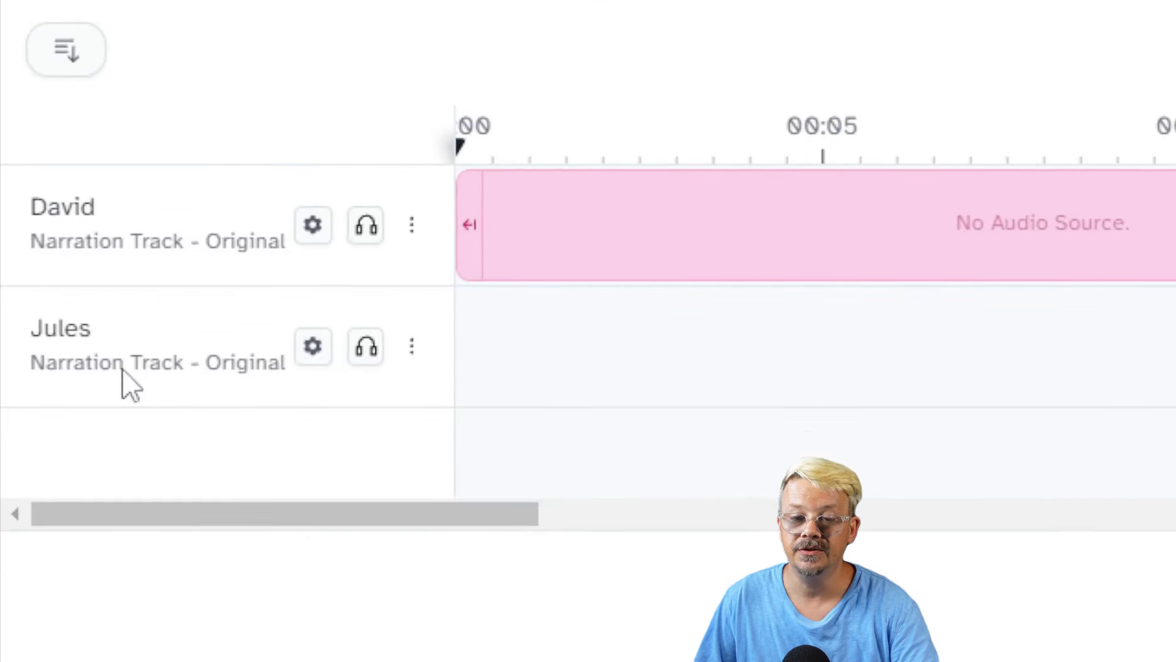
Assign the Ash voice to Jules's track
{"action": "left_click", "coordinate": [298, 355]}
{"action": "left_click", "coordinate": [613, 299]}
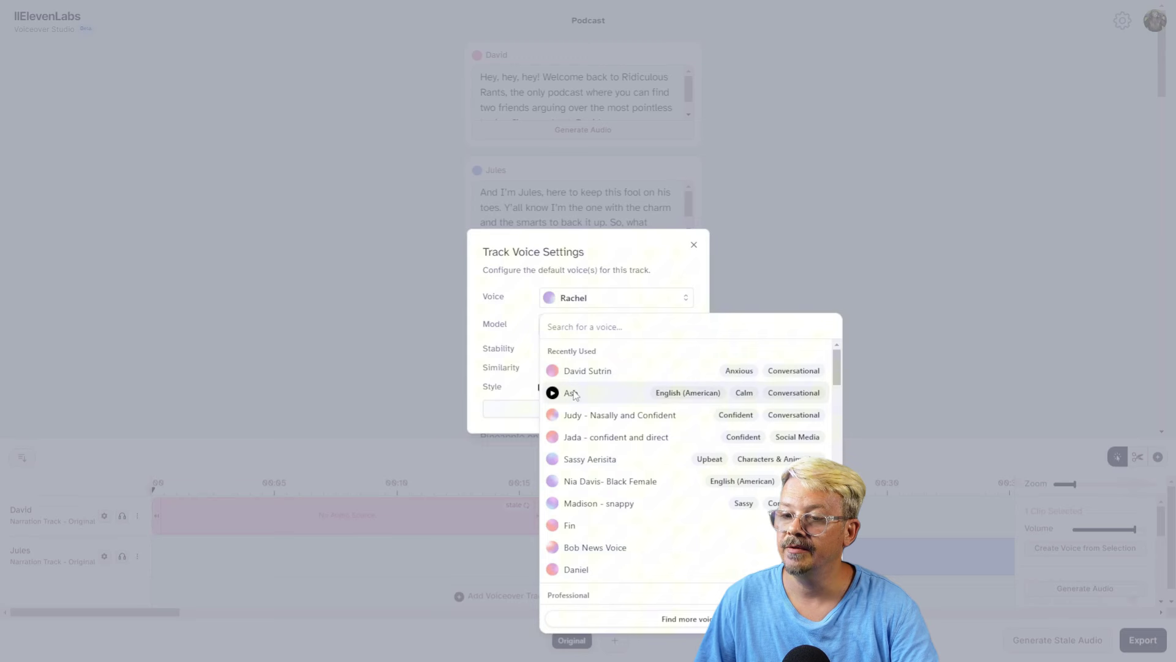
{"action": "left_click", "coordinate": [575, 393]}
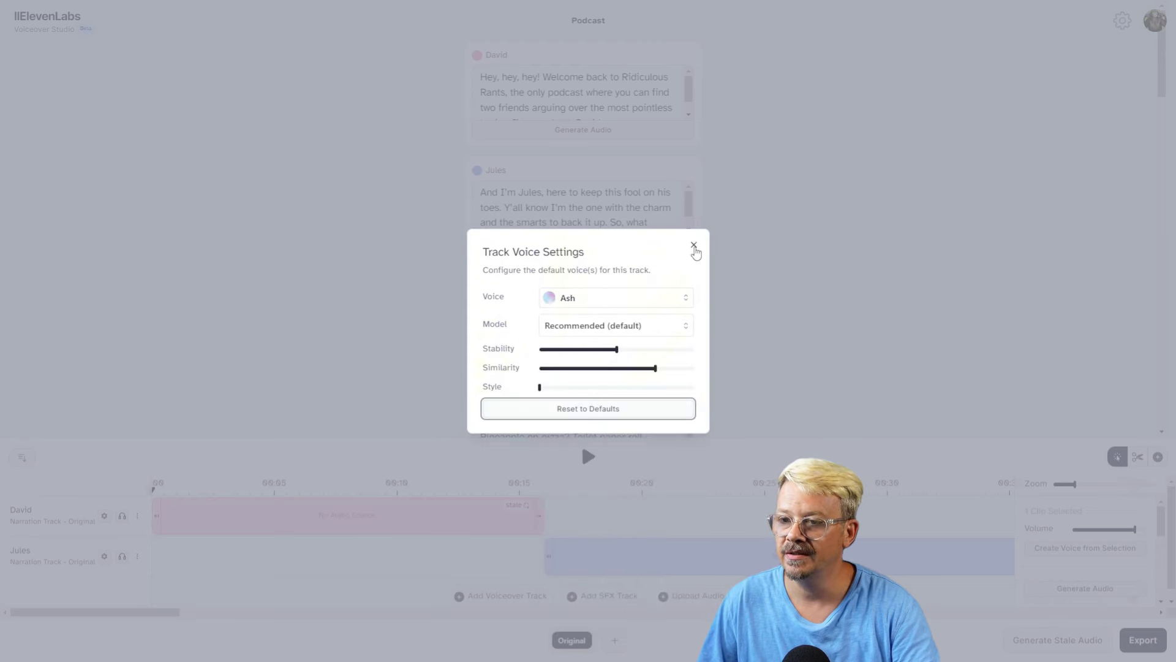
{"action": "left_click", "coordinate": [694, 246]}
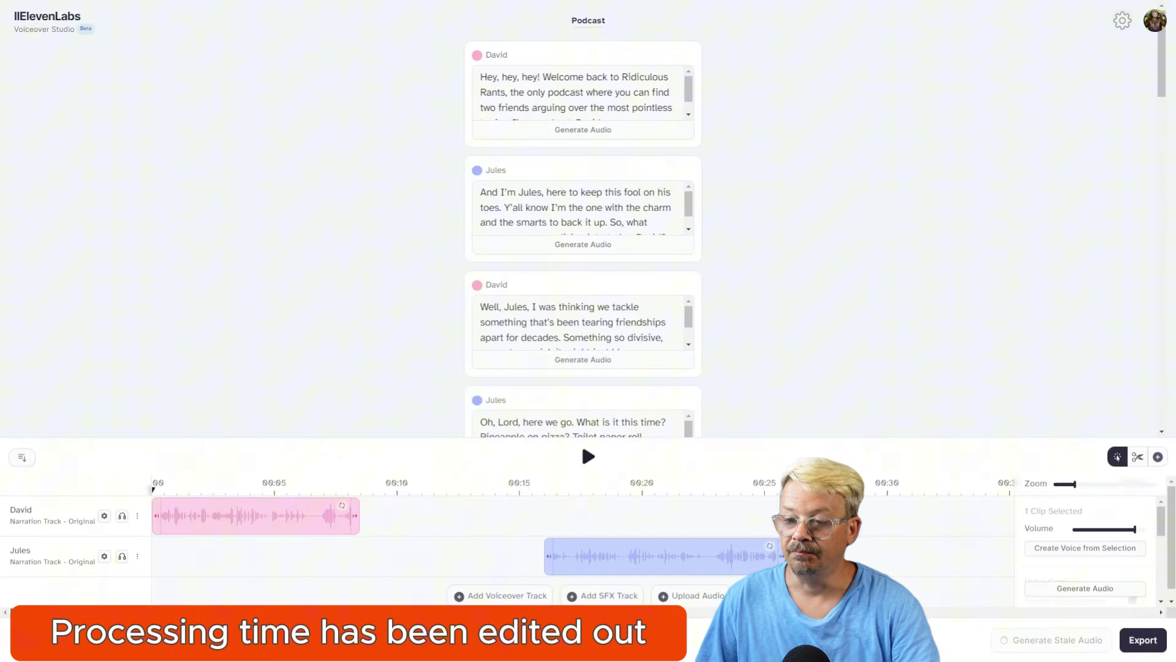
Scroll the timeline to check the newly generated David and Jules clips
{"action": "mouse_move", "coordinate": [150, 612]}
{"action": "left_mouse_down"}
{"action": "mouse_move", "coordinate": [315, 630]}
{"action": "mouse_move", "coordinate": [149, 630]}
{"action": "left_mouse_up"}
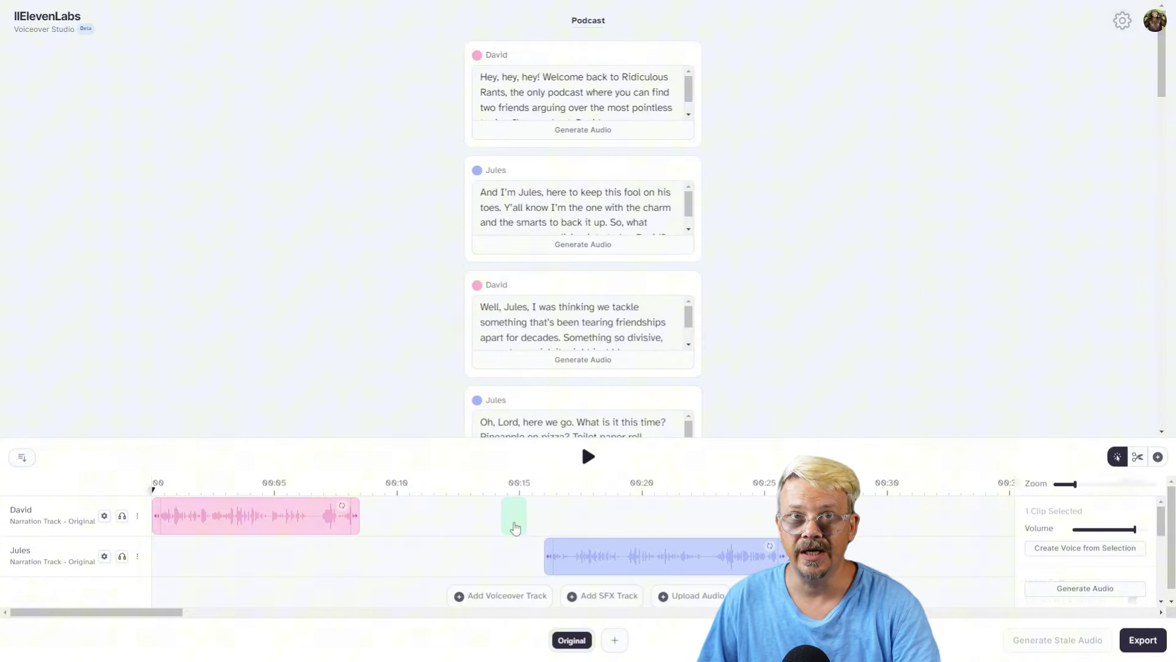
Pull Jules's first clip up to David's line, then move the next David and Jules clips to 0:35 and 0:37
{"action": "left_click_drag", "start_coordinate": [650, 556], "coordinate": [463, 563]}
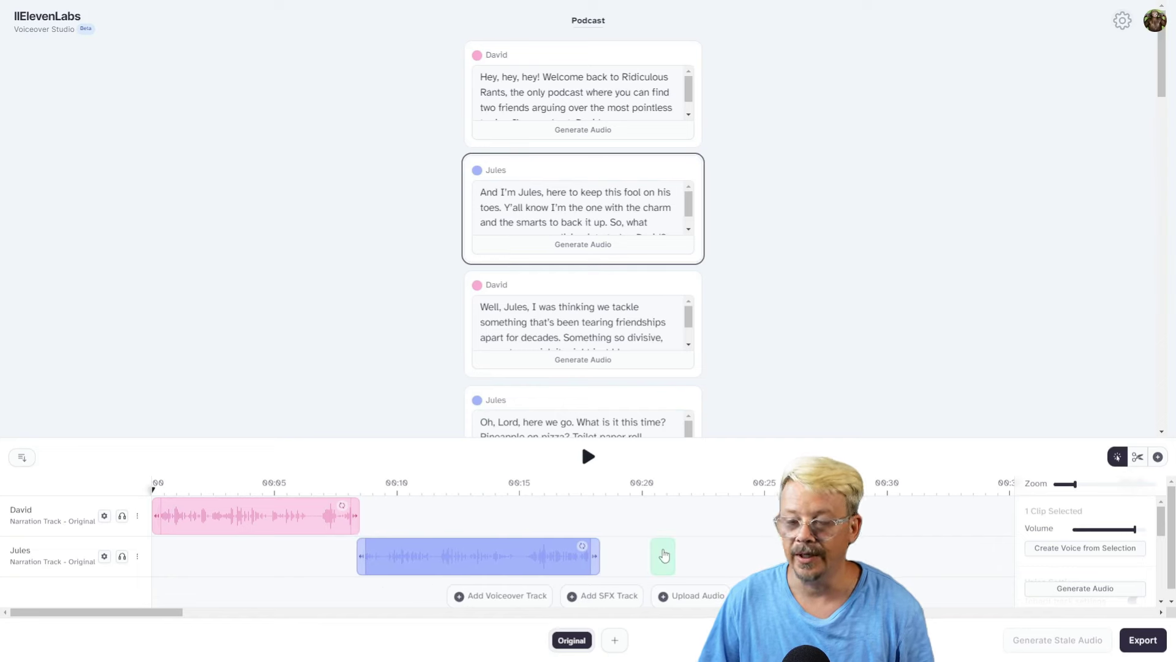
{"action": "scroll", "coordinate": [327, 588], "scroll_direction": "down", "scroll_amount": 5}
{"action": "scroll", "coordinate": [587, 517], "scroll_direction": "up", "scroll_amount": 3}
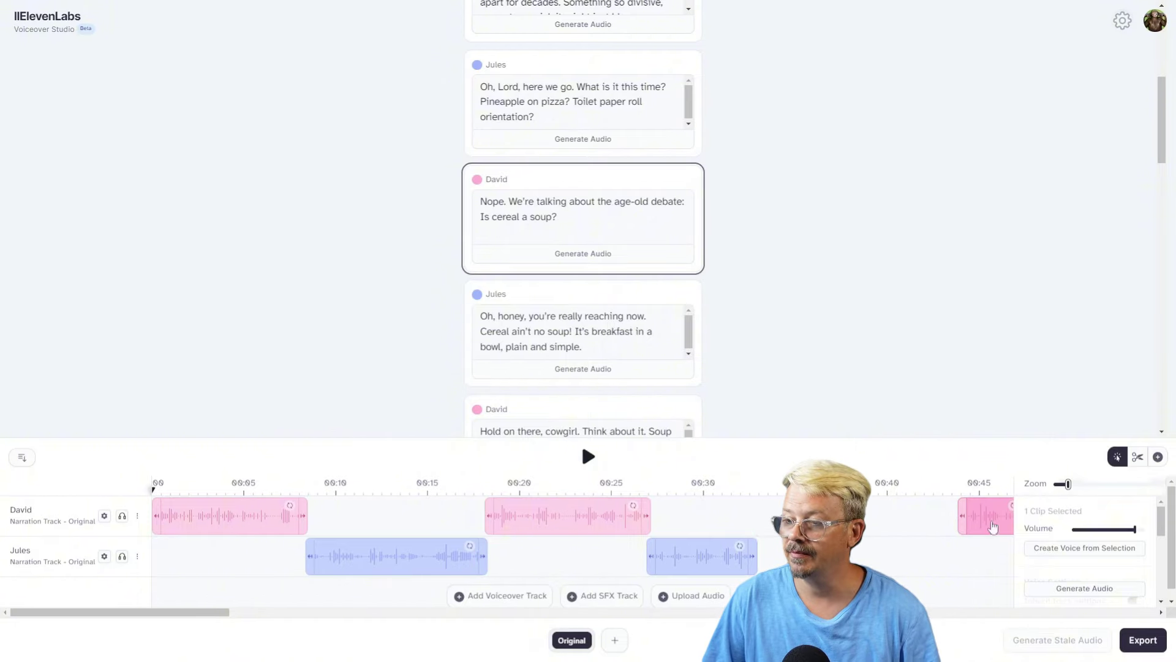
{"action": "left_click_drag", "start_coordinate": [1067, 484], "coordinate": [1055, 484]}
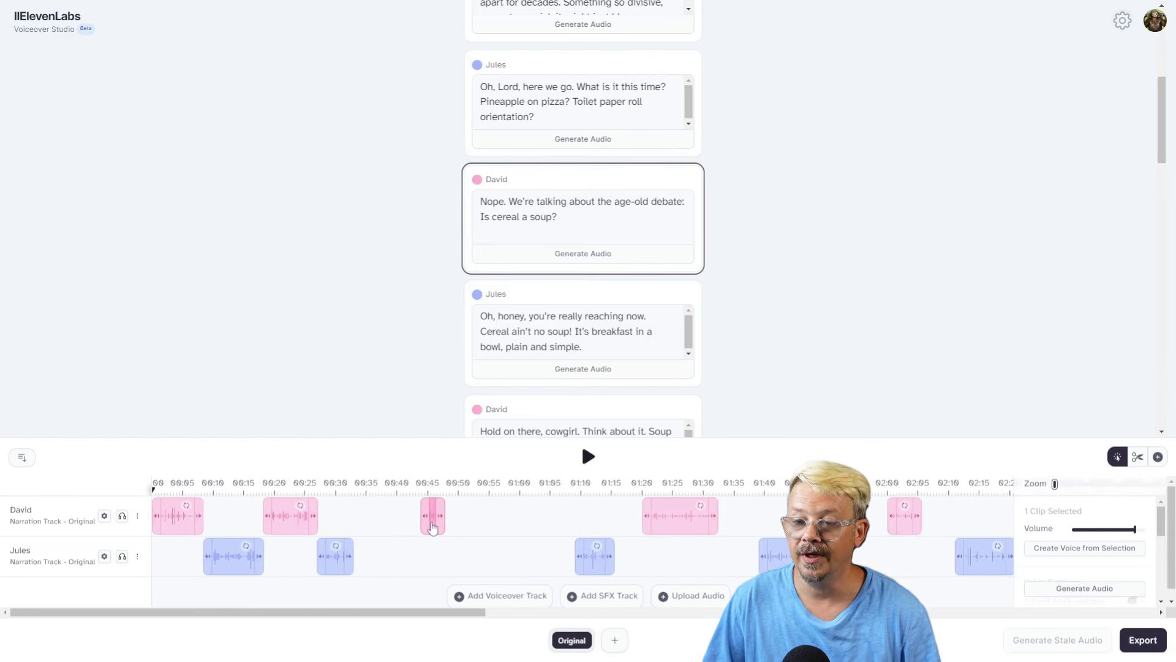
{"action": "left_click_drag", "start_coordinate": [433, 521], "coordinate": [361, 533]}
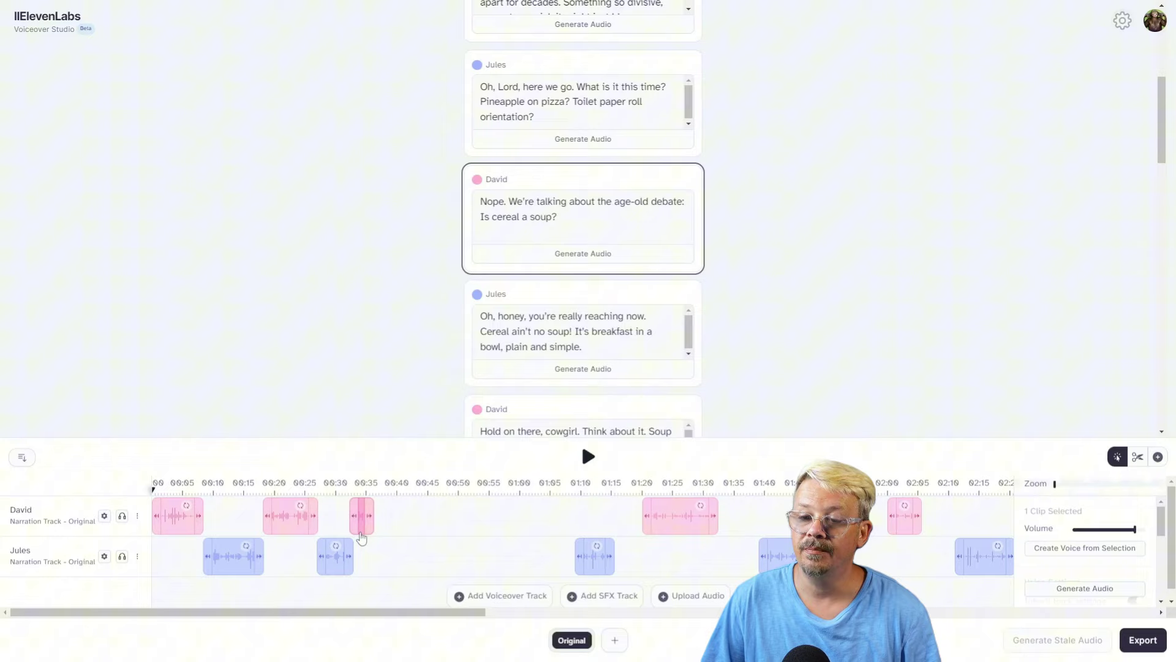
{"action": "left_click_drag", "start_coordinate": [599, 565], "coordinate": [392, 560]}
Shift the remaining David and Jules clips earlier to about 0:56, 1:05, 1:10 and 1:15
{"action": "left_click_drag", "start_coordinate": [641, 526], "coordinate": [403, 525]}
{"action": "left_click_drag", "start_coordinate": [784, 558], "coordinate": [499, 563]}
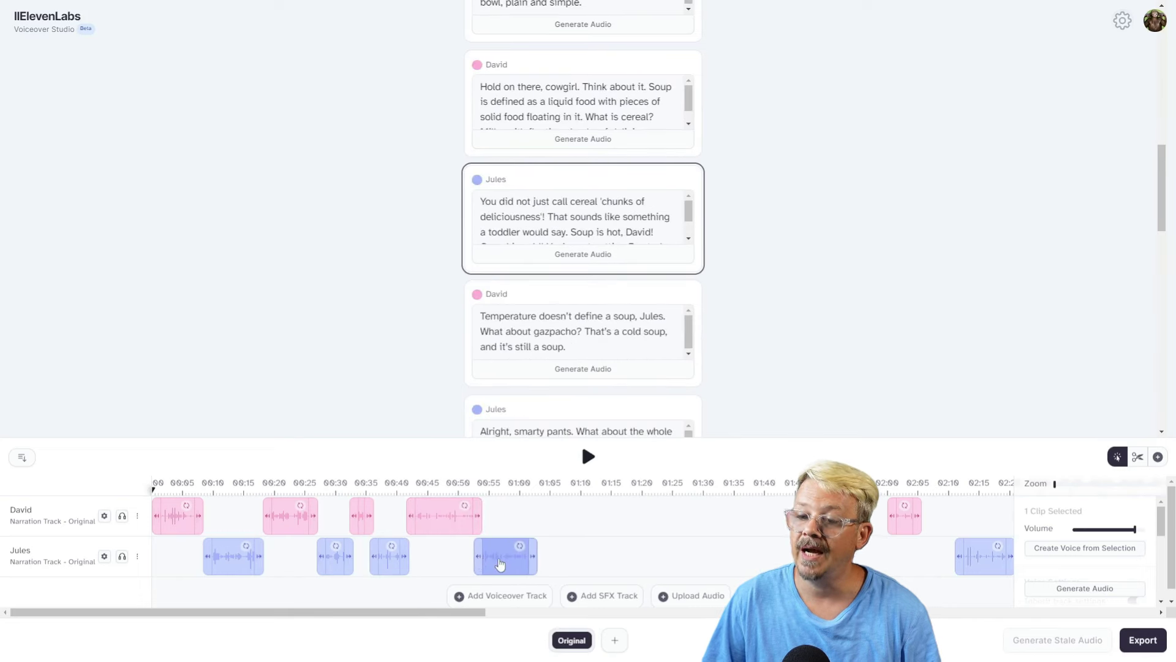
{"action": "left_click_drag", "start_coordinate": [905, 516], "coordinate": [548, 515]}
{"action": "left_click_drag", "start_coordinate": [980, 564], "coordinate": [585, 564]}
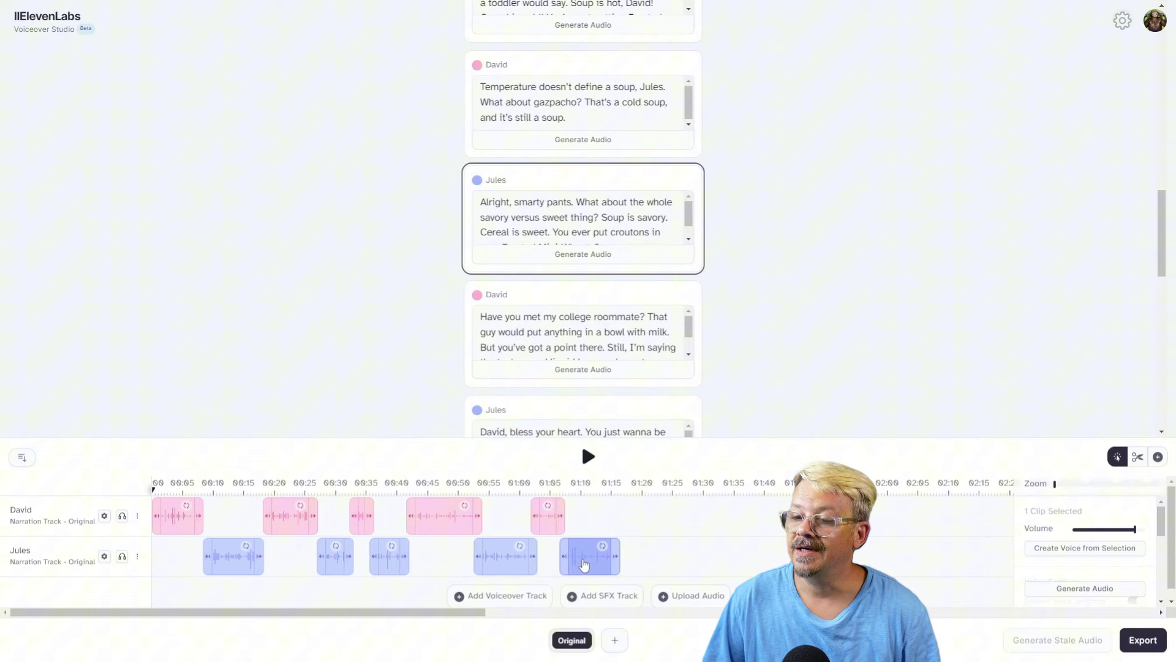
{"action": "left_click_drag", "start_coordinate": [435, 613], "coordinate": [538, 612]}
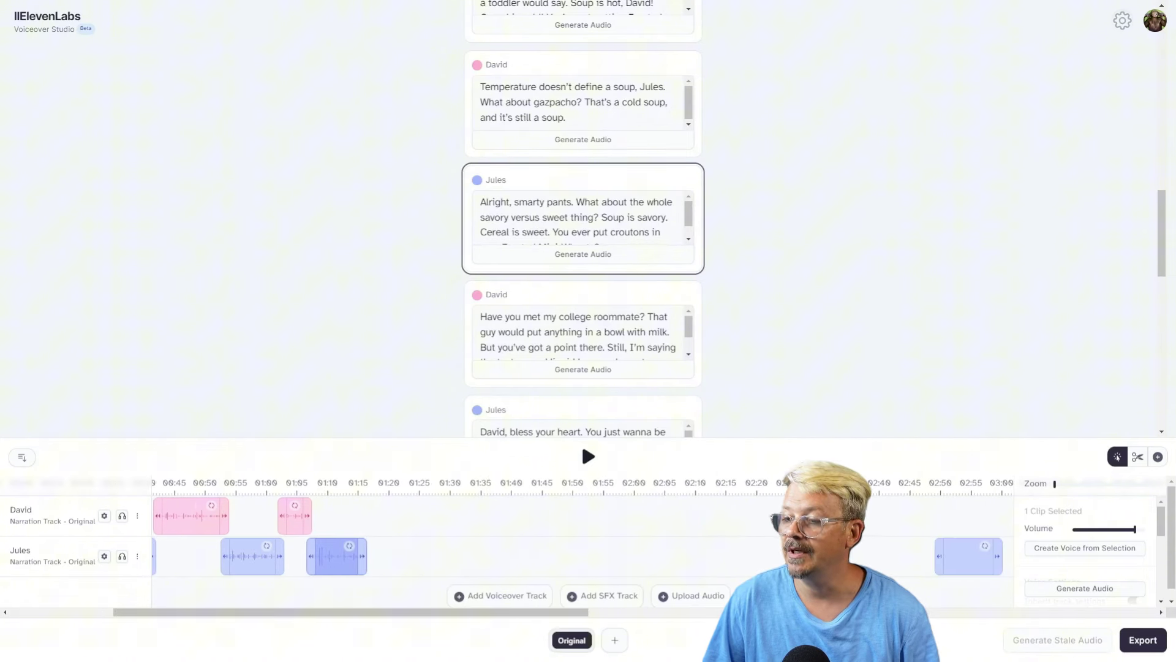
{"action": "left_click_drag", "start_coordinate": [846, 524], "coordinate": [391, 528]}
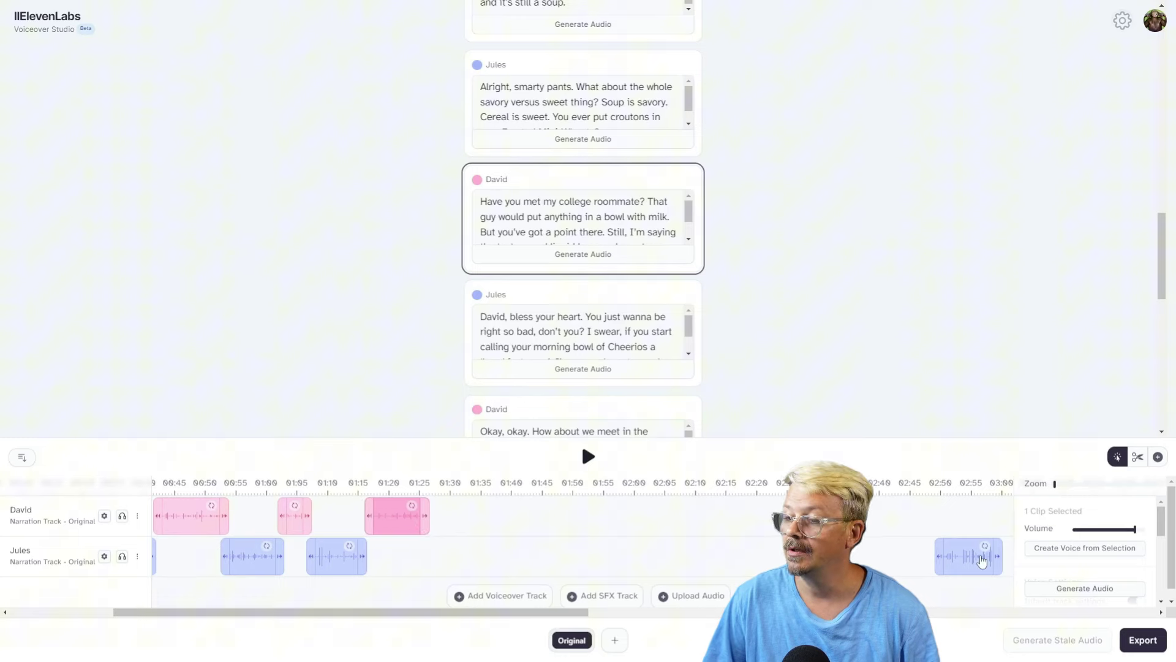
{"action": "left_click_drag", "start_coordinate": [981, 560], "coordinate": [707, 535]}
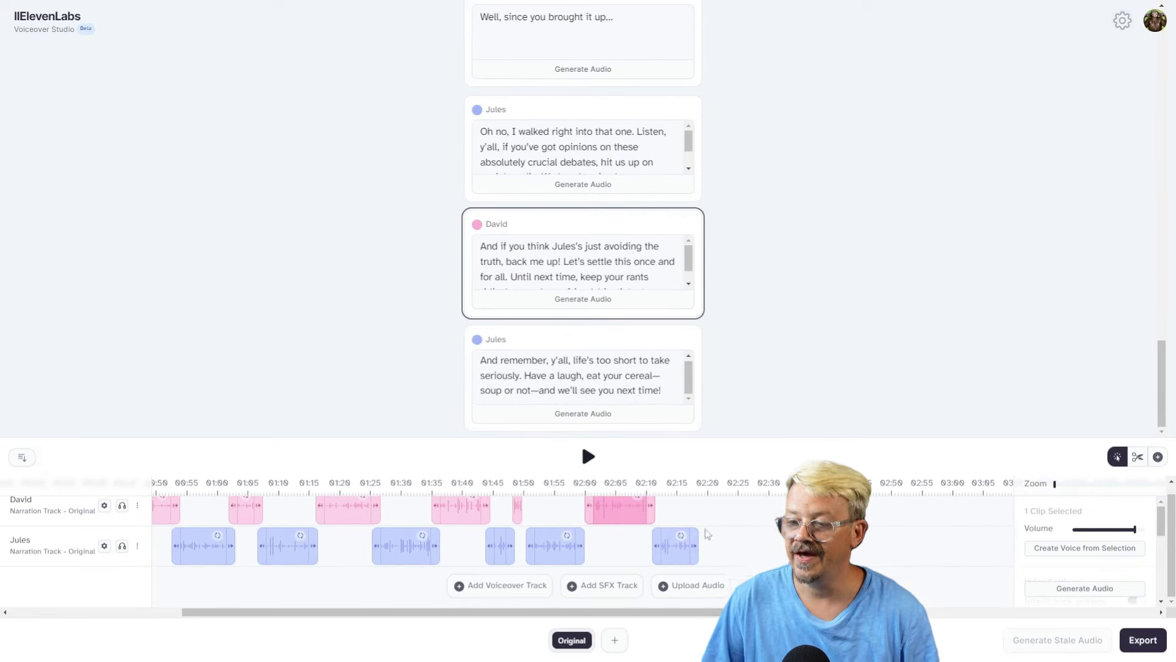
Return to the start of the timeline and play the retimed podcast from the beginning
{"action": "left_click", "coordinate": [155, 612]}
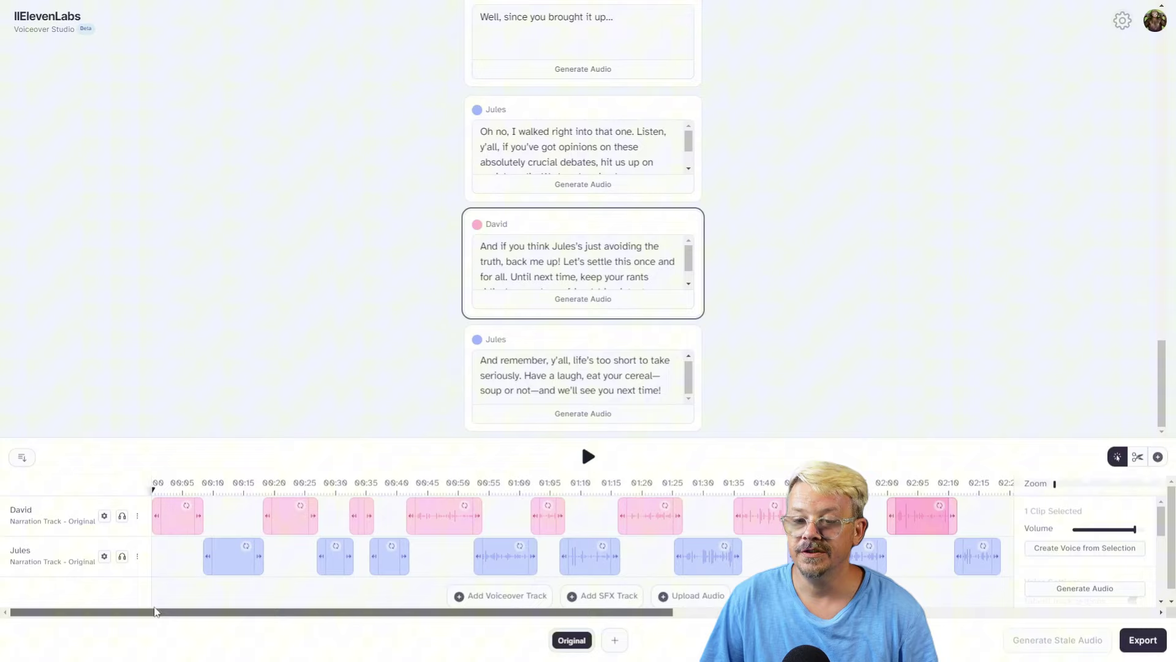
{"action": "left_click", "coordinate": [587, 457]}
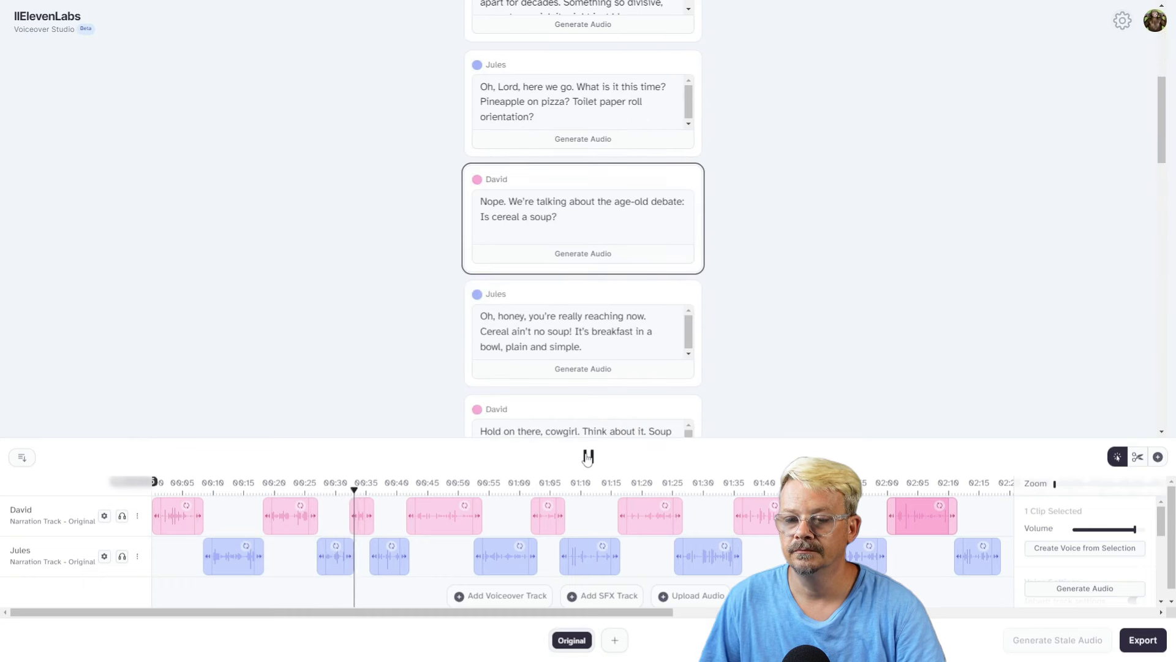
{"action": "scroll", "coordinate": [588, 458], "scroll_direction": "up", "scroll_amount": 2}
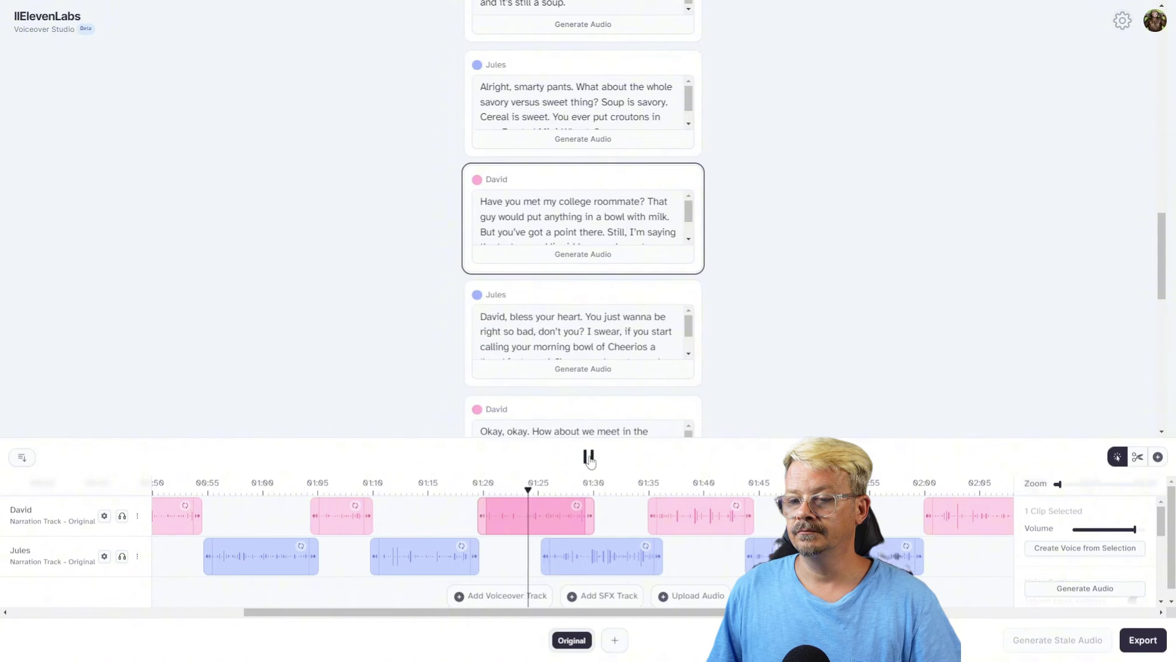
Scroll the timeline up while the final lines of the conversation play
{"action": "scroll", "coordinate": [593, 469], "scroll_direction": "up", "scroll_amount": 1}
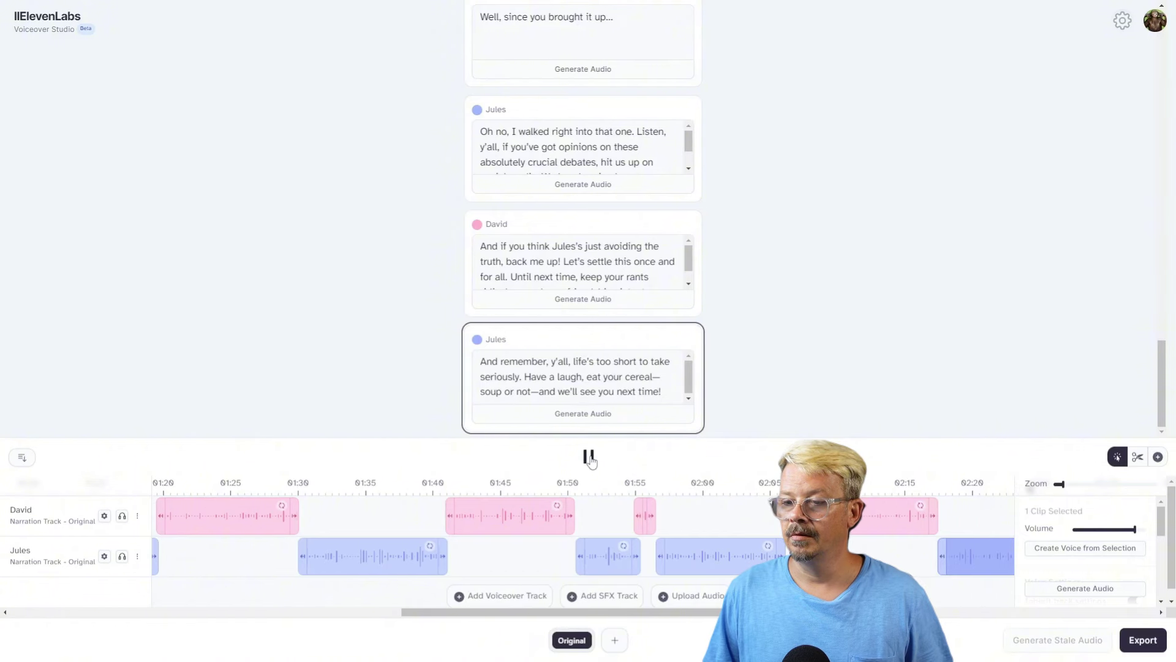
Stop playback and nudge the second David clip to start just after Jules's first line
{"action": "left_click", "coordinate": [588, 458]}
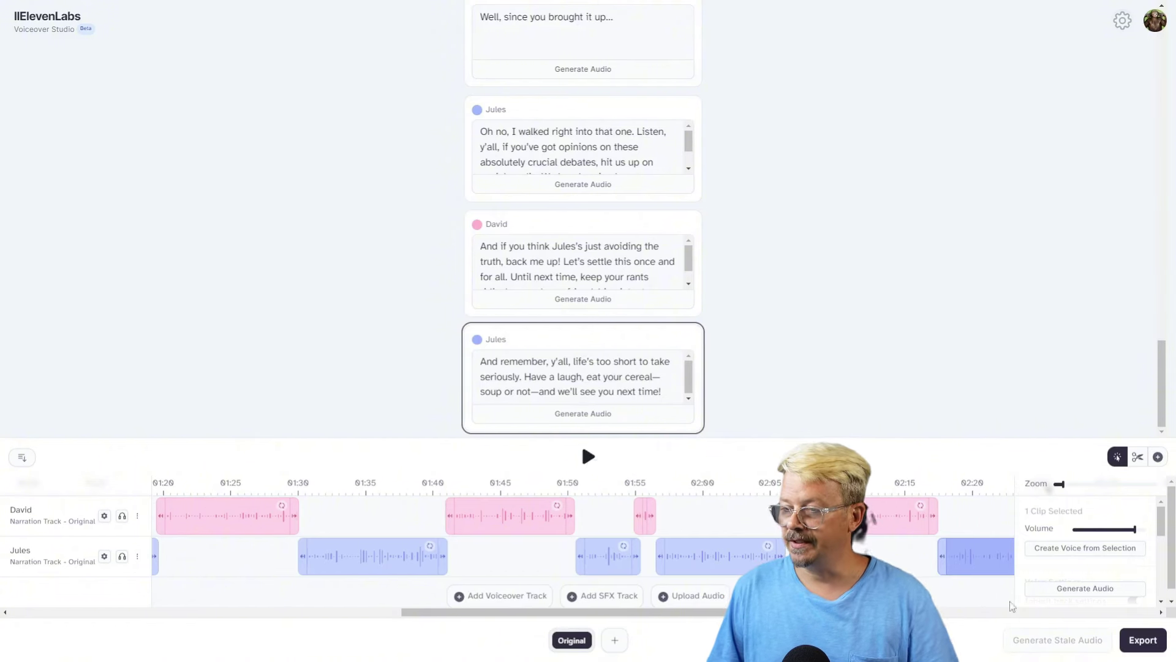
{"action": "scroll", "coordinate": [698, 588], "scroll_direction": "down", "scroll_amount": 1}
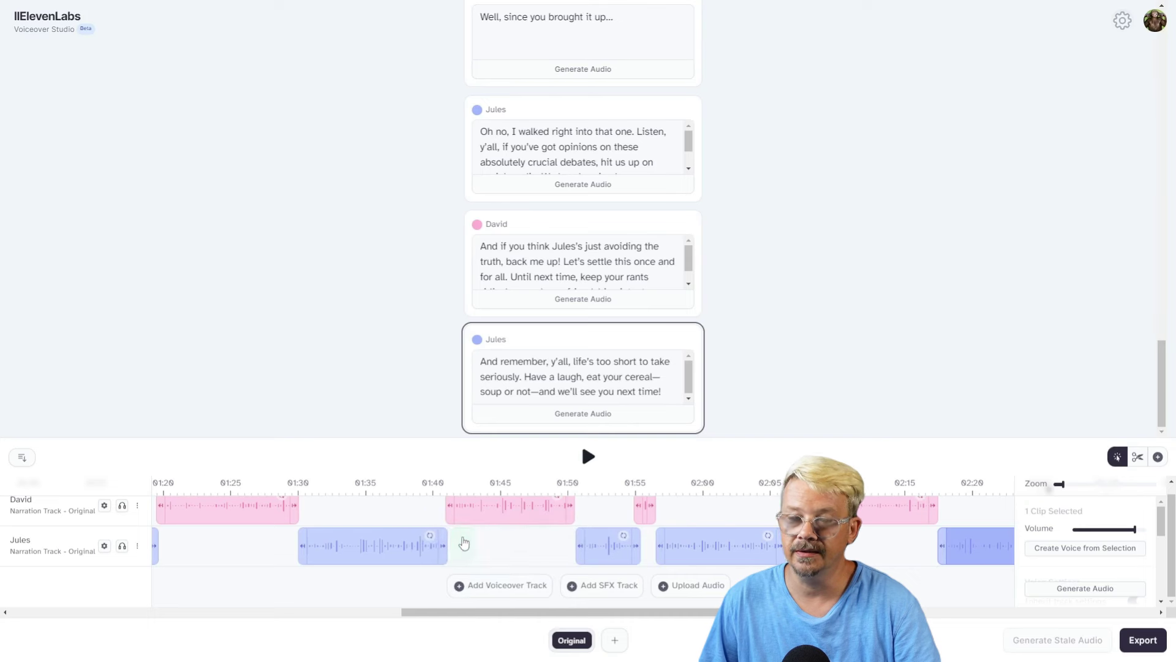
{"action": "scroll", "coordinate": [462, 543], "scroll_direction": "left", "scroll_amount": 5}
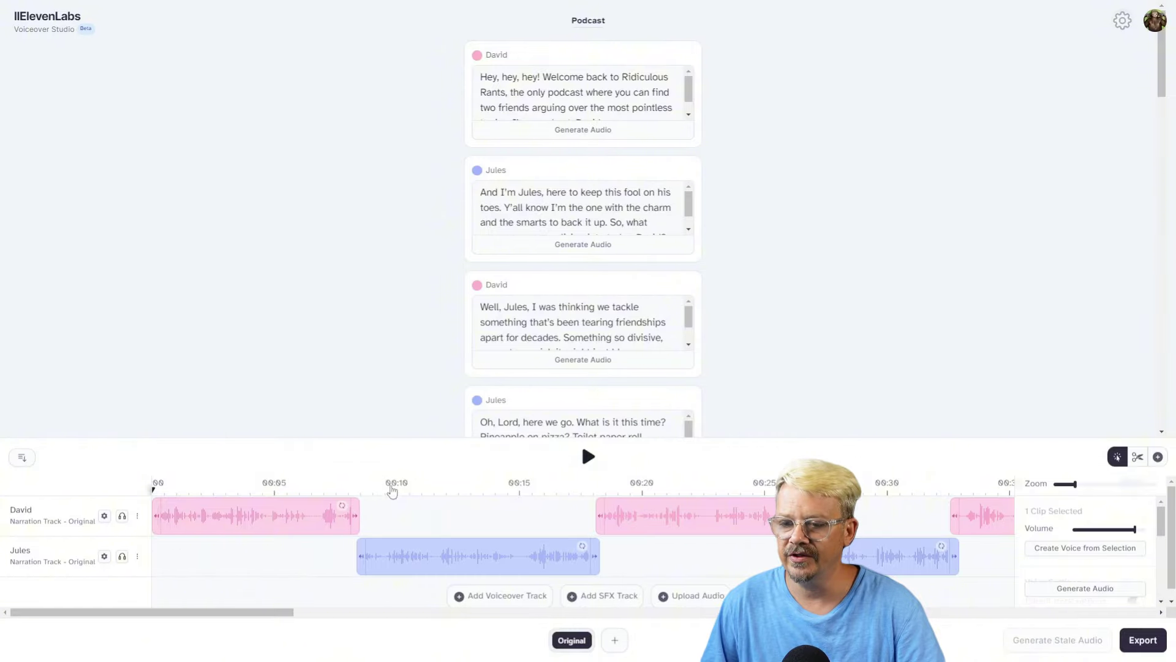
{"action": "left_click_drag", "start_coordinate": [452, 539], "coordinate": [501, 459]}
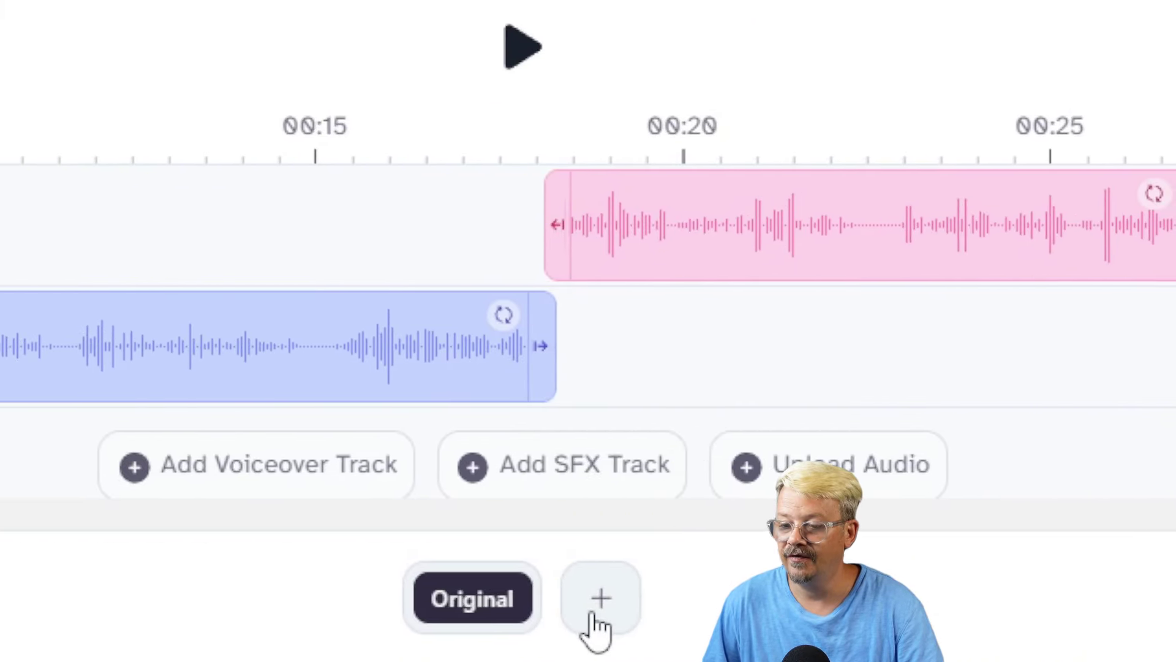
Add Hindi as a new target language beside Original
{"action": "left_click", "coordinate": [592, 612]}
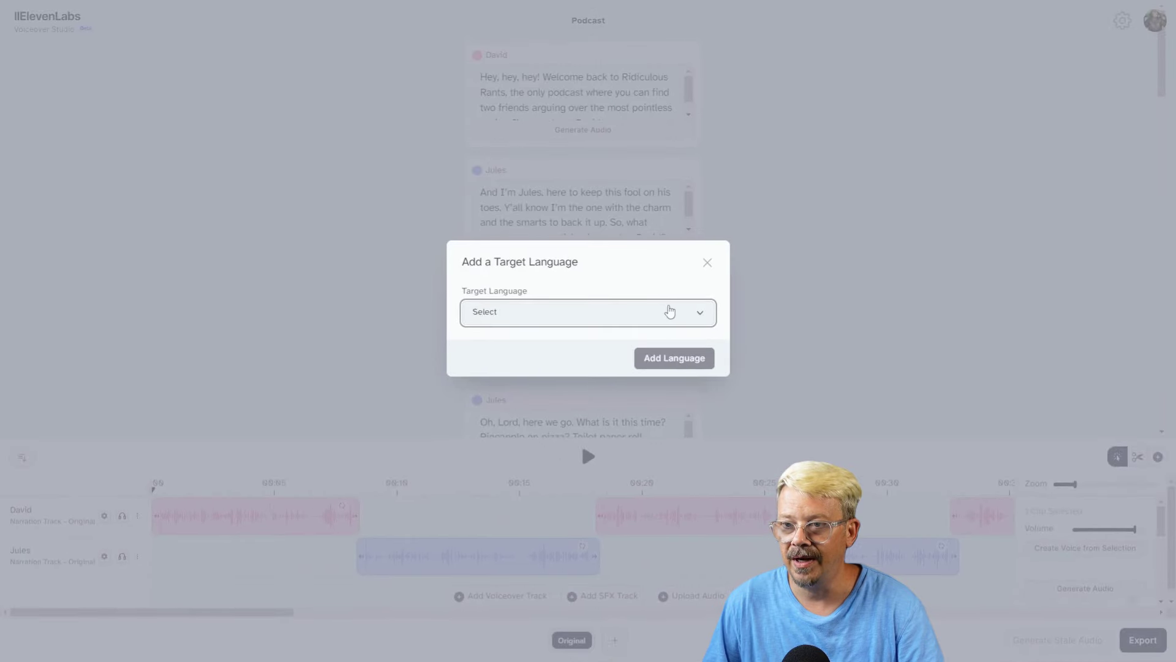
{"action": "left_click", "coordinate": [577, 318]}
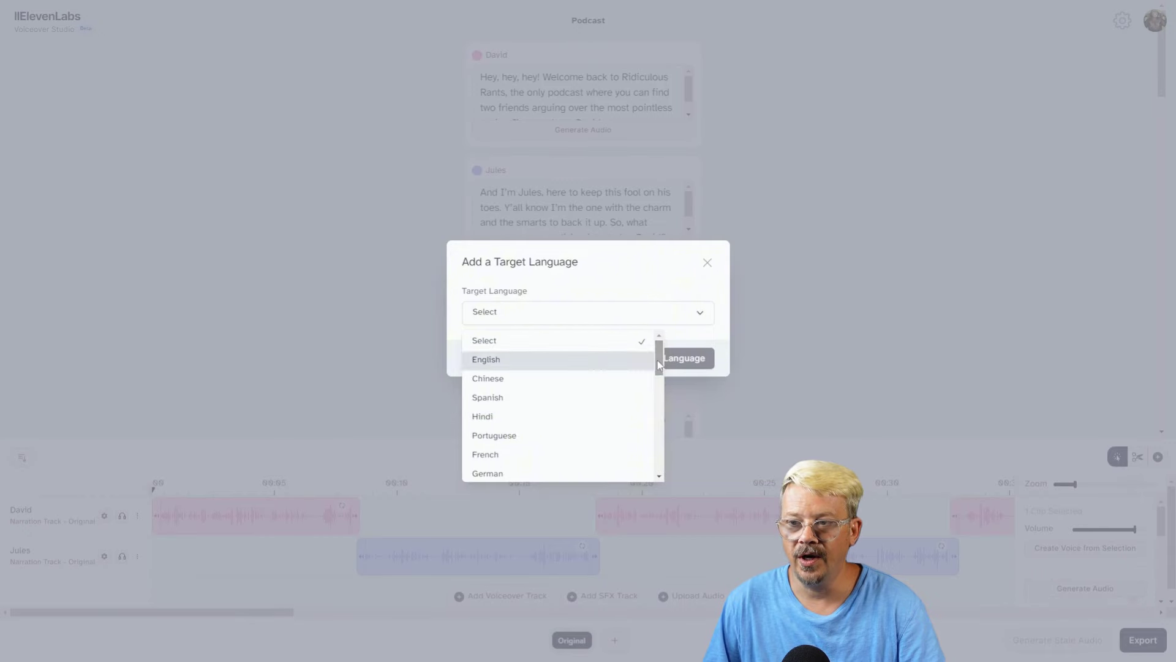
{"action": "mouse_move", "coordinate": [659, 371]}
{"action": "left_mouse_down"}
{"action": "mouse_move", "coordinate": [658, 408]}
{"action": "mouse_move", "coordinate": [658, 368]}
{"action": "left_mouse_up"}
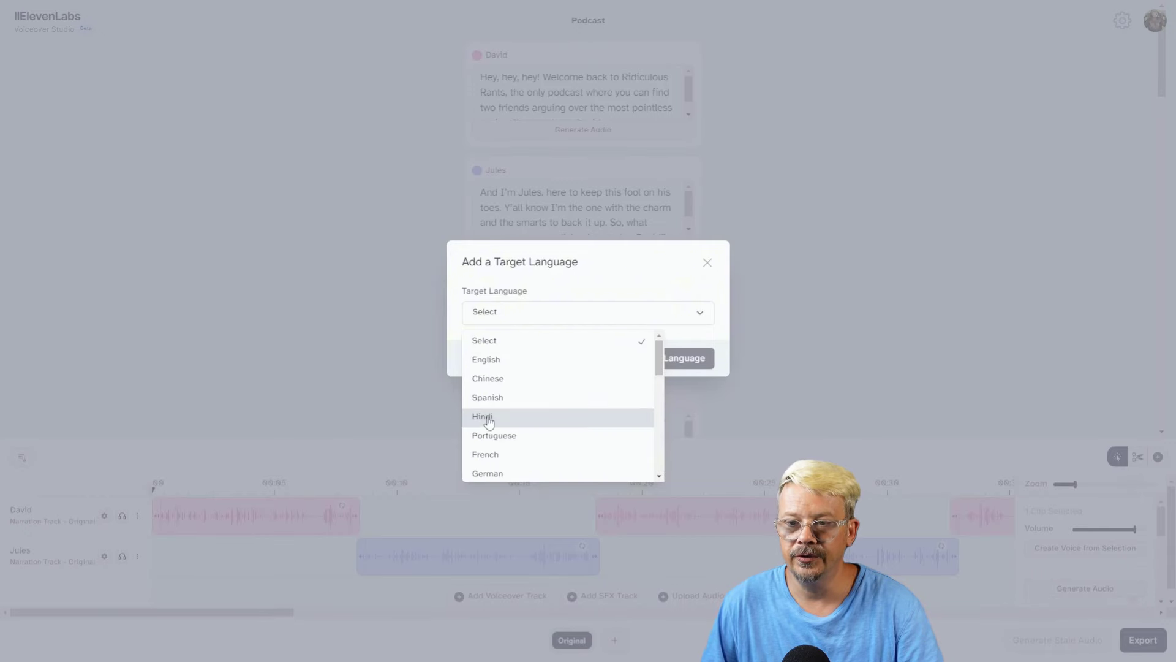
{"action": "left_click", "coordinate": [484, 416]}
{"action": "left_click", "coordinate": [671, 359]}
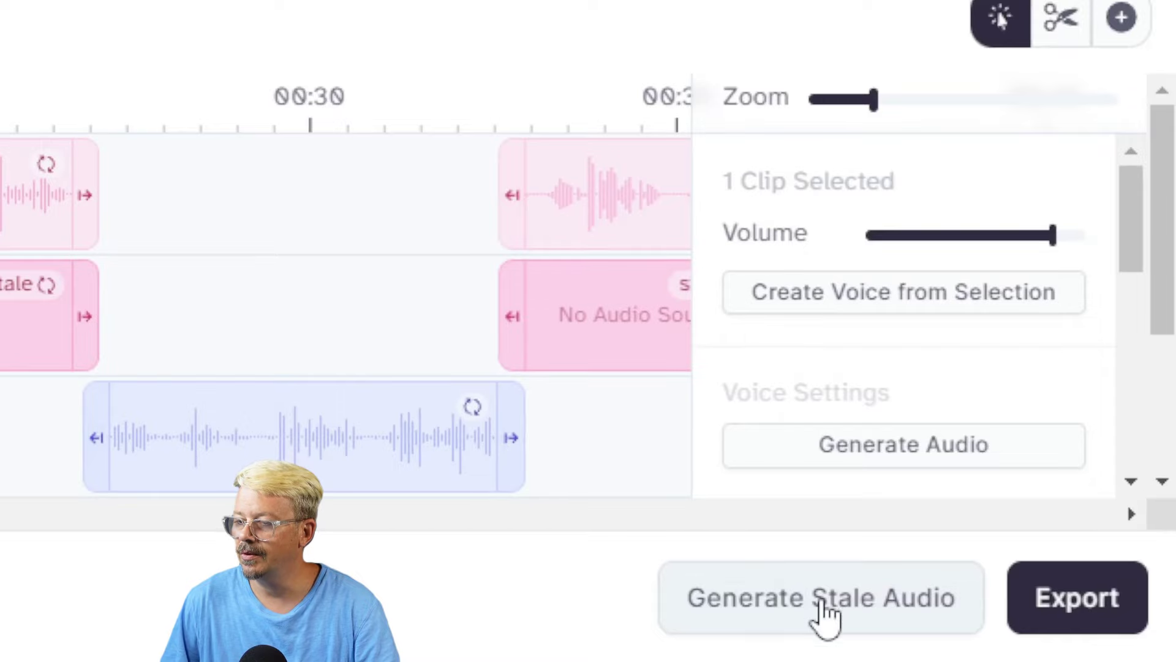
Generate the stale Hindi clips' audio and check the new Hindi waveforms on the timeline
{"action": "left_click", "coordinate": [821, 615]}
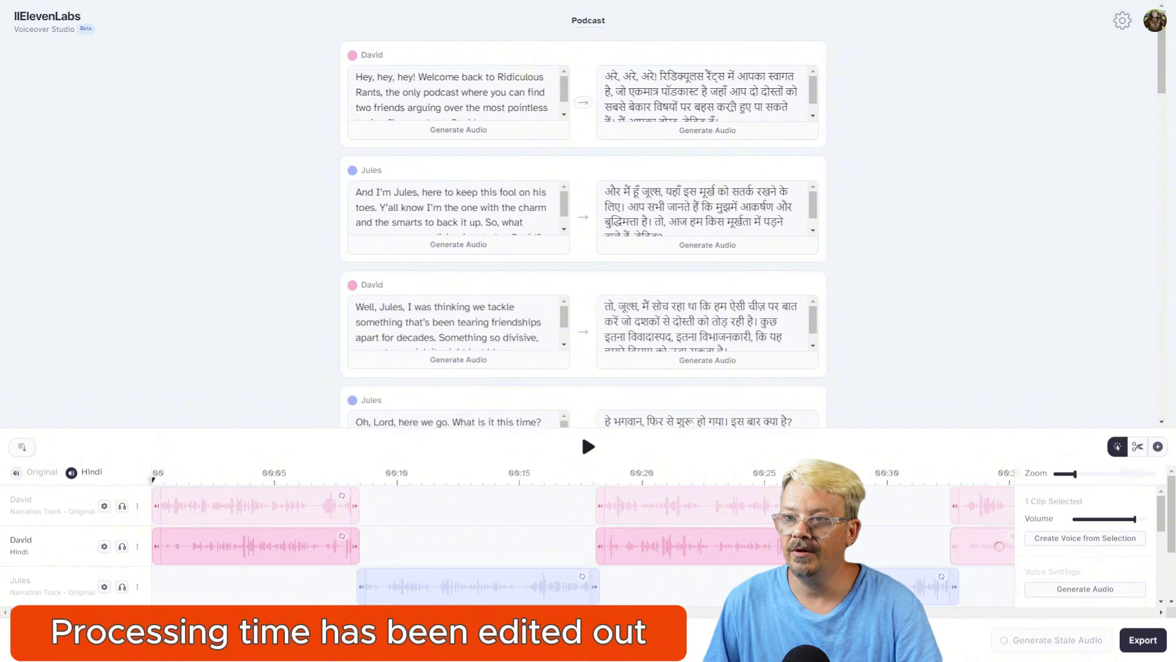
{"action": "scroll", "coordinate": [715, 167], "scroll_direction": "down", "scroll_amount": 7}
{"action": "scroll", "coordinate": [743, 273], "scroll_direction": "up", "scroll_amount": 1}
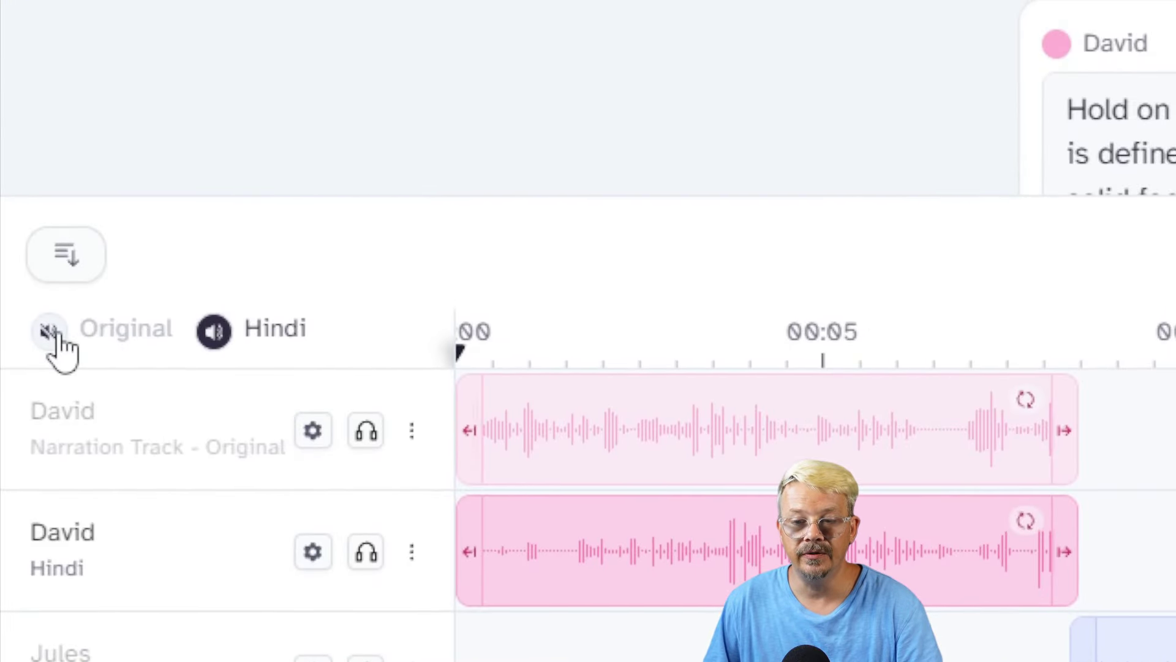
Switch playback to the Original tracks, then back to the Hindi tracks
{"action": "left_click", "coordinate": [49, 331]}
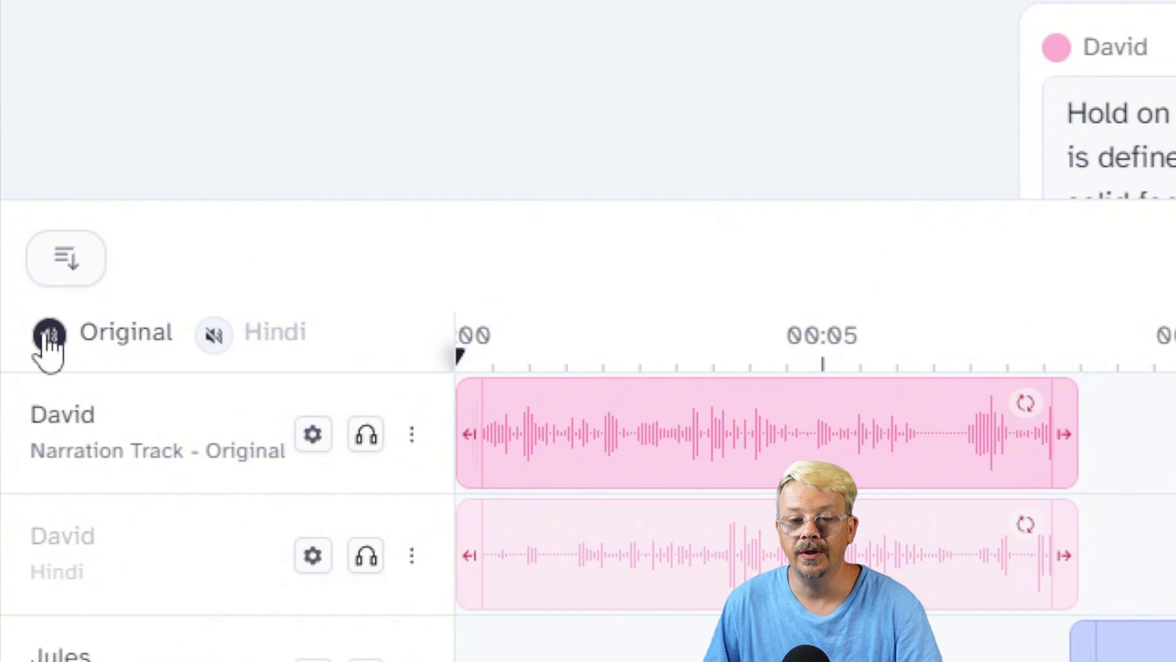
{"action": "left_click", "coordinate": [214, 329]}
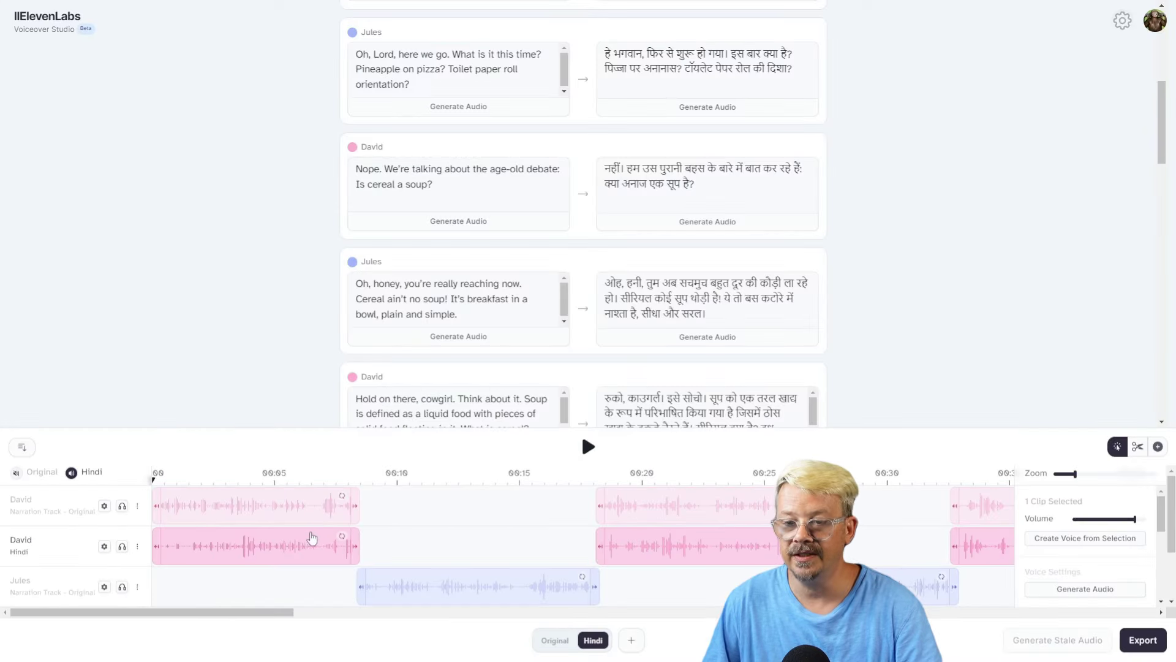
{"action": "scroll", "coordinate": [538, 575], "scroll_direction": "down", "scroll_amount": 2}
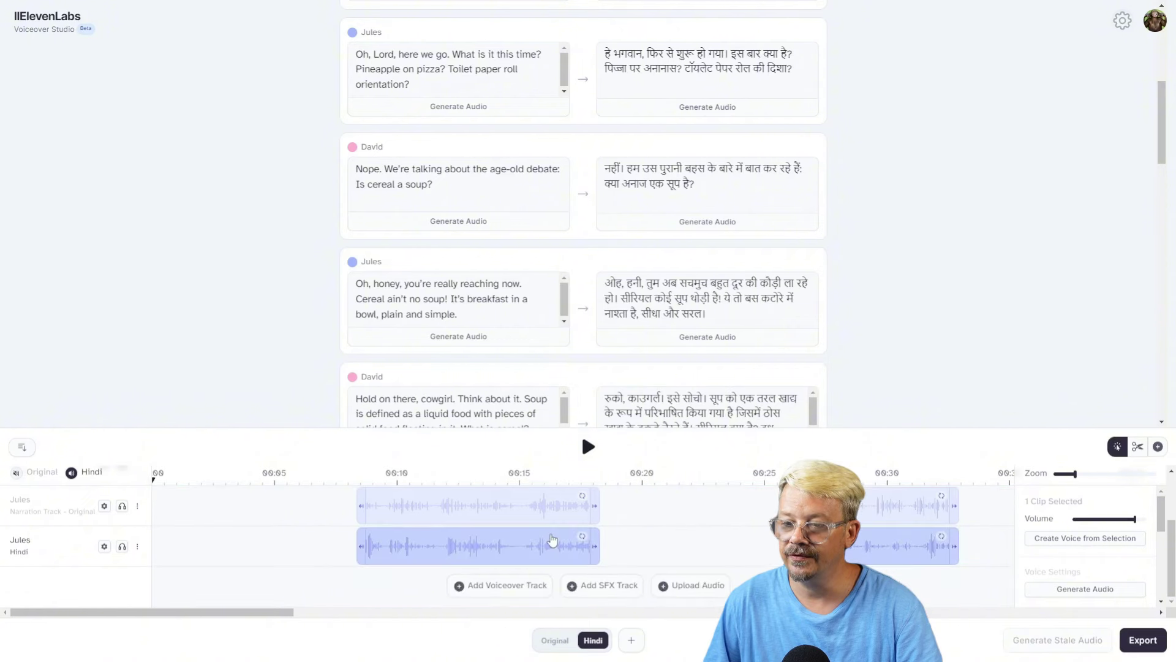
{"action": "left_click_drag", "start_coordinate": [274, 611], "coordinate": [449, 611]}
{"action": "scroll", "coordinate": [588, 534], "scroll_direction": "up", "scroll_amount": 1}
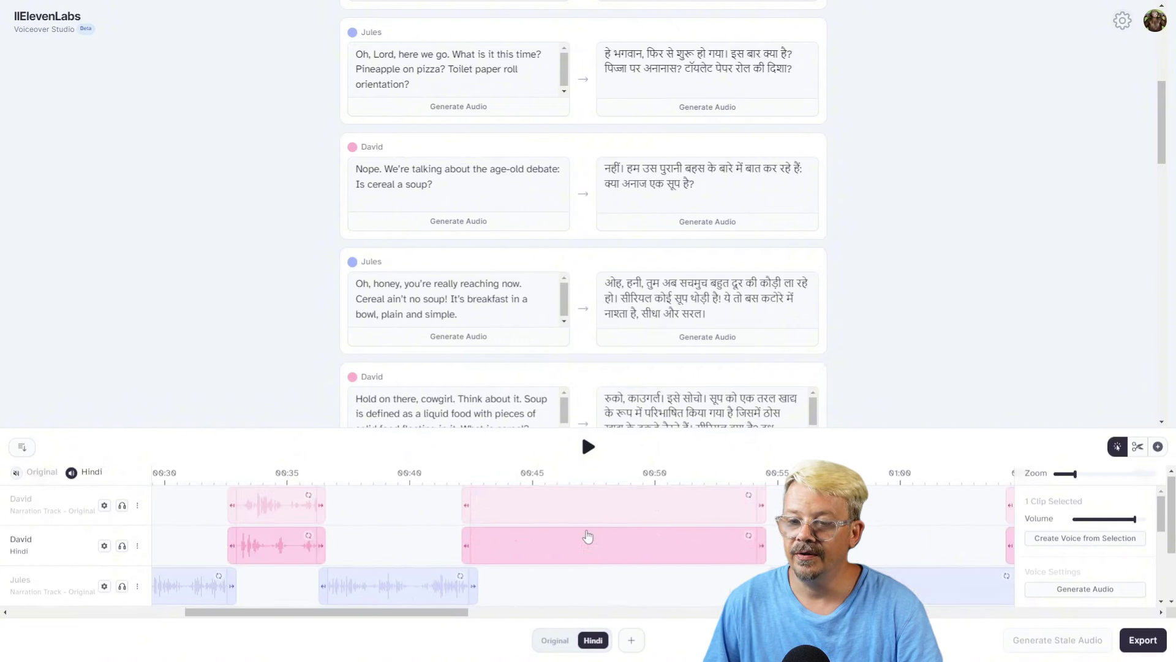
{"action": "scroll", "coordinate": [458, 549], "scroll_direction": "down", "scroll_amount": 1}
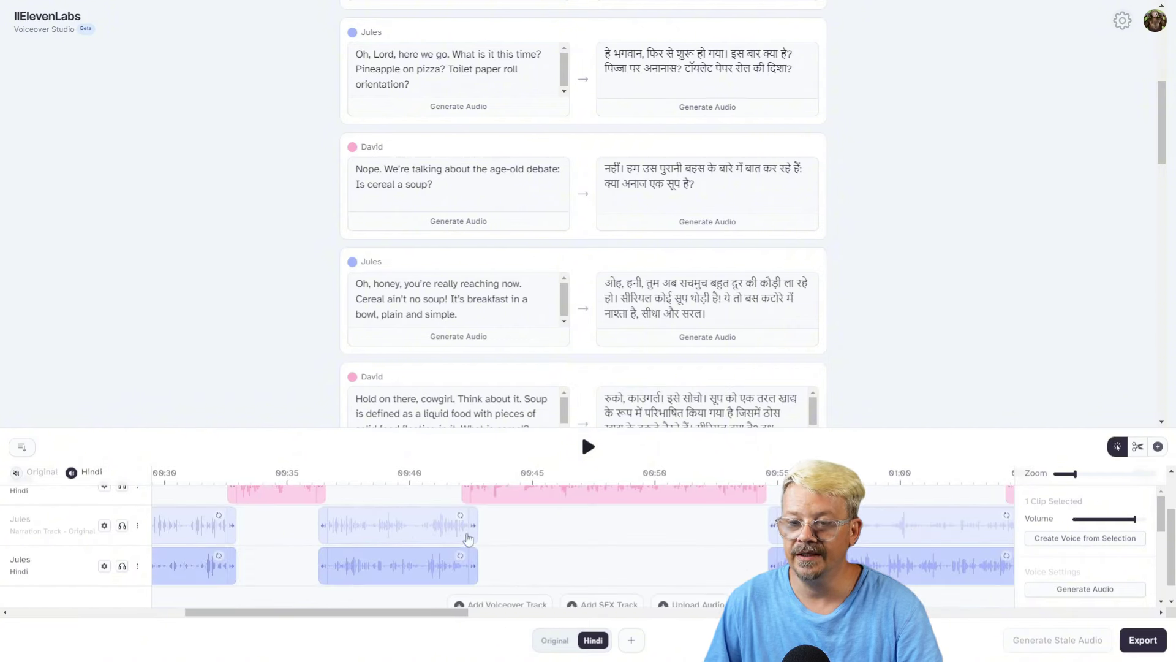
{"action": "left_click_drag", "start_coordinate": [366, 615], "coordinate": [192, 612]}
{"action": "scroll", "coordinate": [323, 528], "scroll_direction": "up", "scroll_amount": 2}
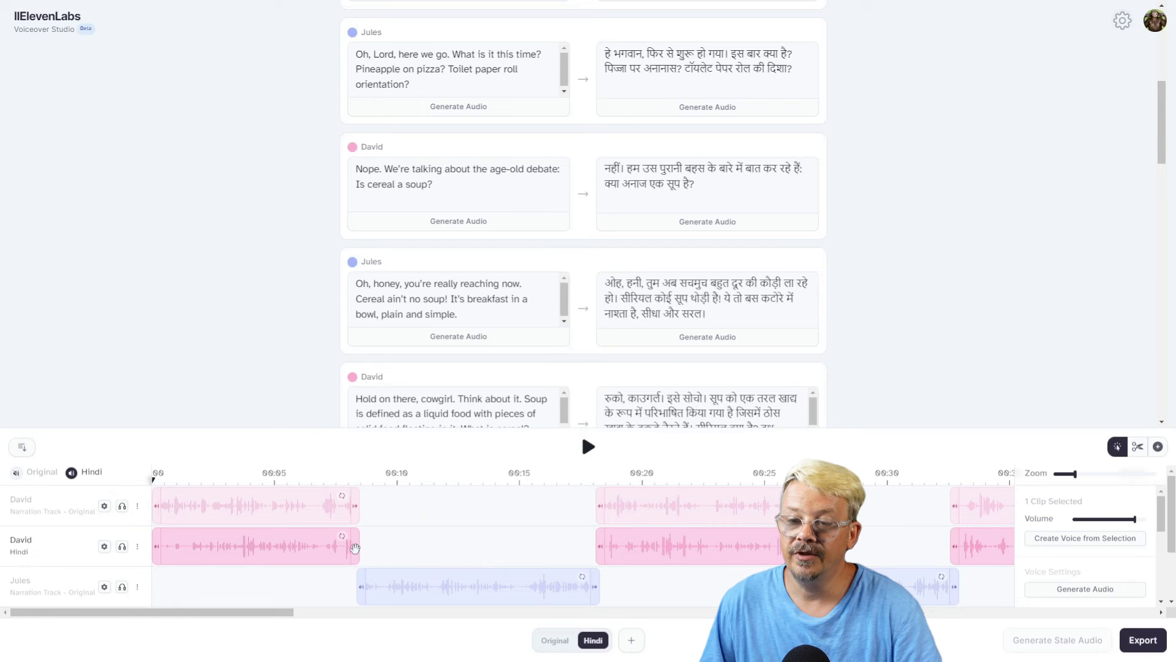
Lengthen David's first Hindi clip and regenerate its audio with fixed duration
{"action": "left_click_drag", "start_coordinate": [355, 547], "coordinate": [394, 547]}
{"action": "left_click", "coordinate": [290, 547]}
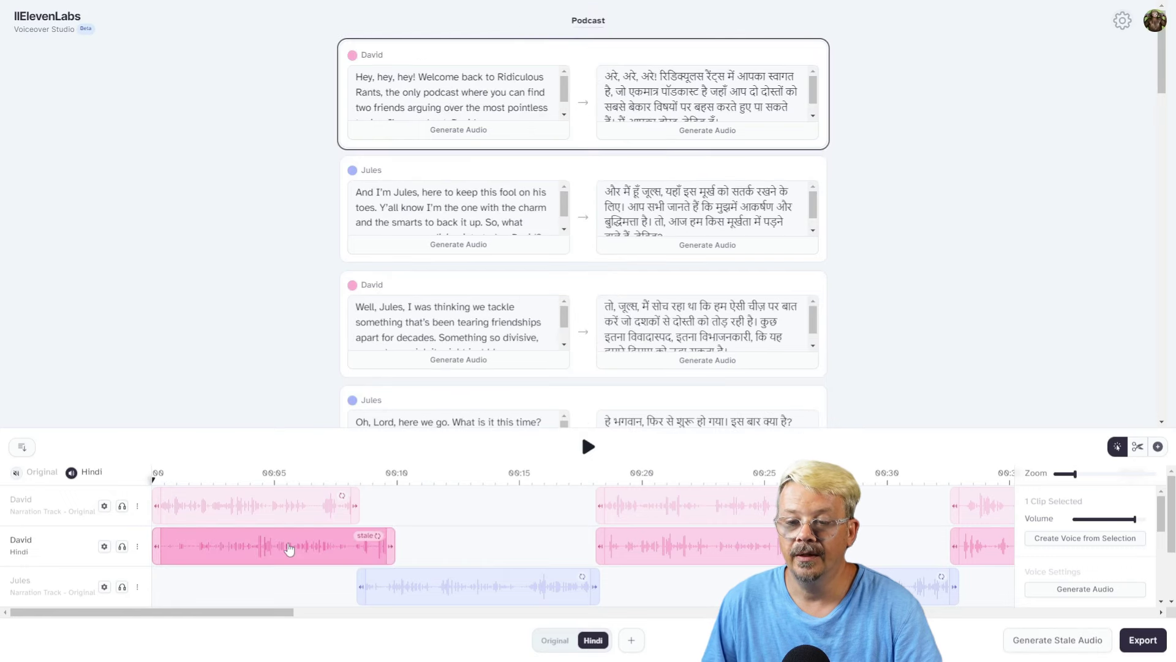
{"action": "right_click", "coordinate": [290, 547]}
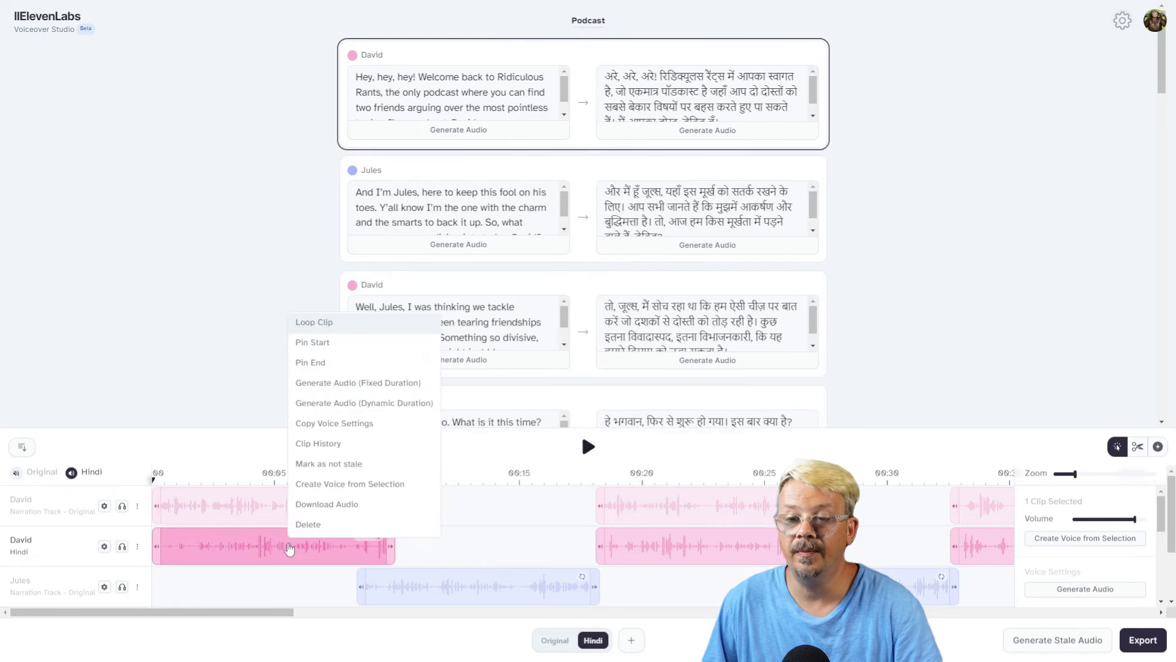
{"action": "left_click", "coordinate": [414, 384]}
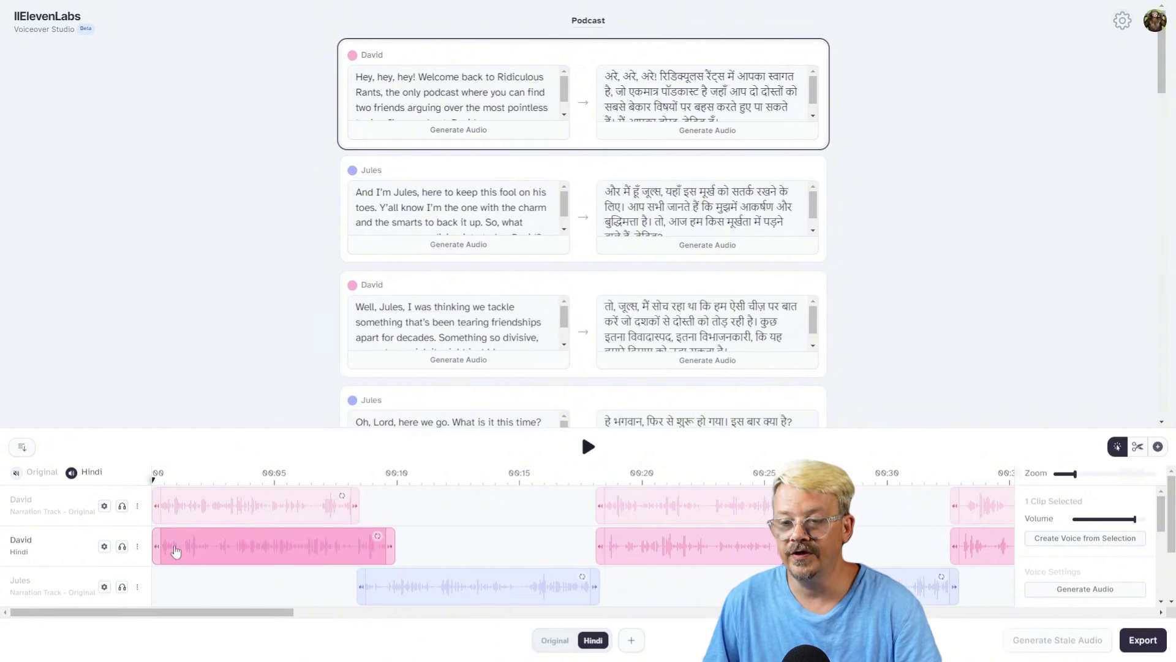
{"action": "key", "text": "Tab"}
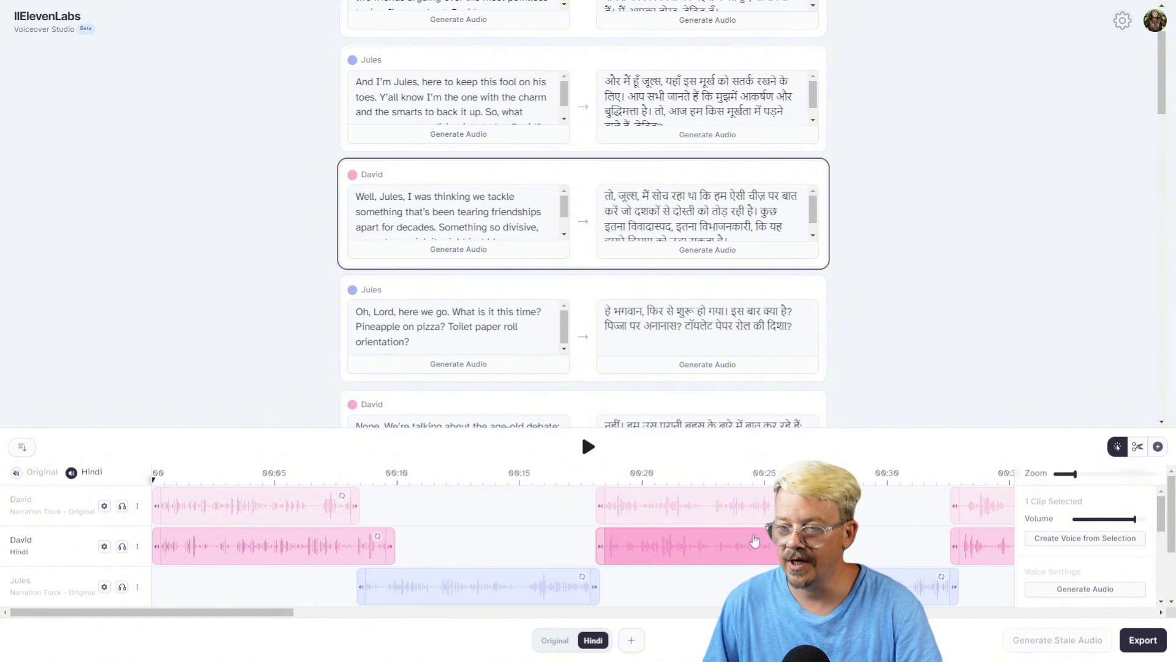
Regenerate David's opening Hindi clip using Generate Audio (Dynamic Duration)
{"action": "right_click", "coordinate": [687, 548]}
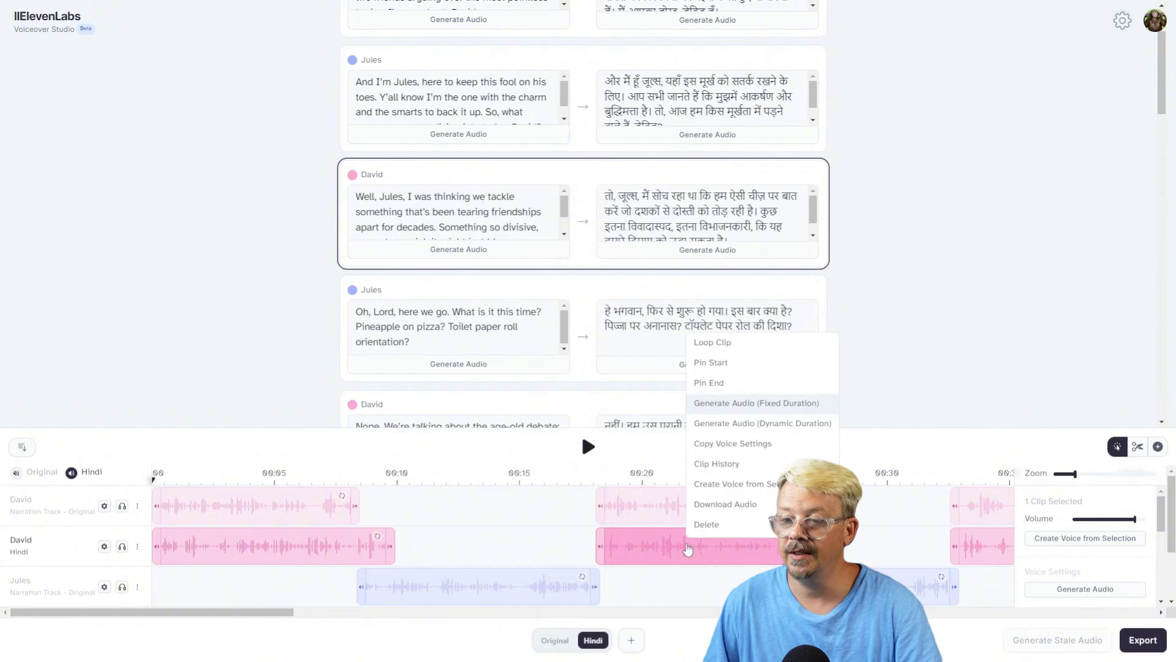
{"action": "right_click", "coordinate": [735, 551]}
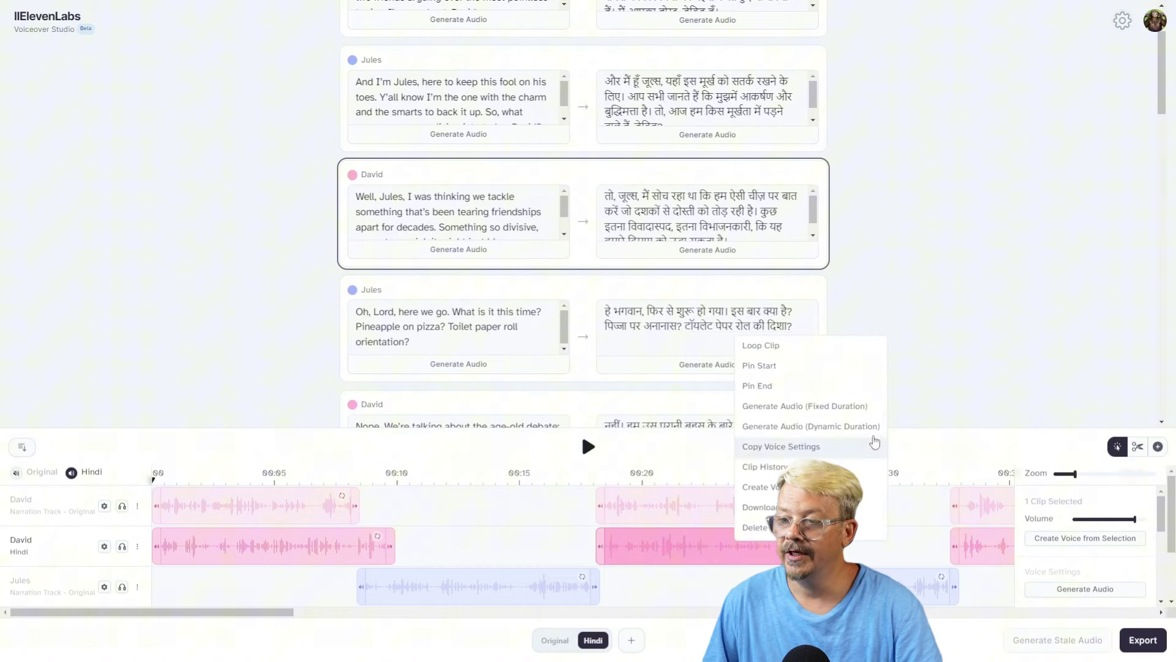
{"action": "left_click", "coordinate": [811, 426]}
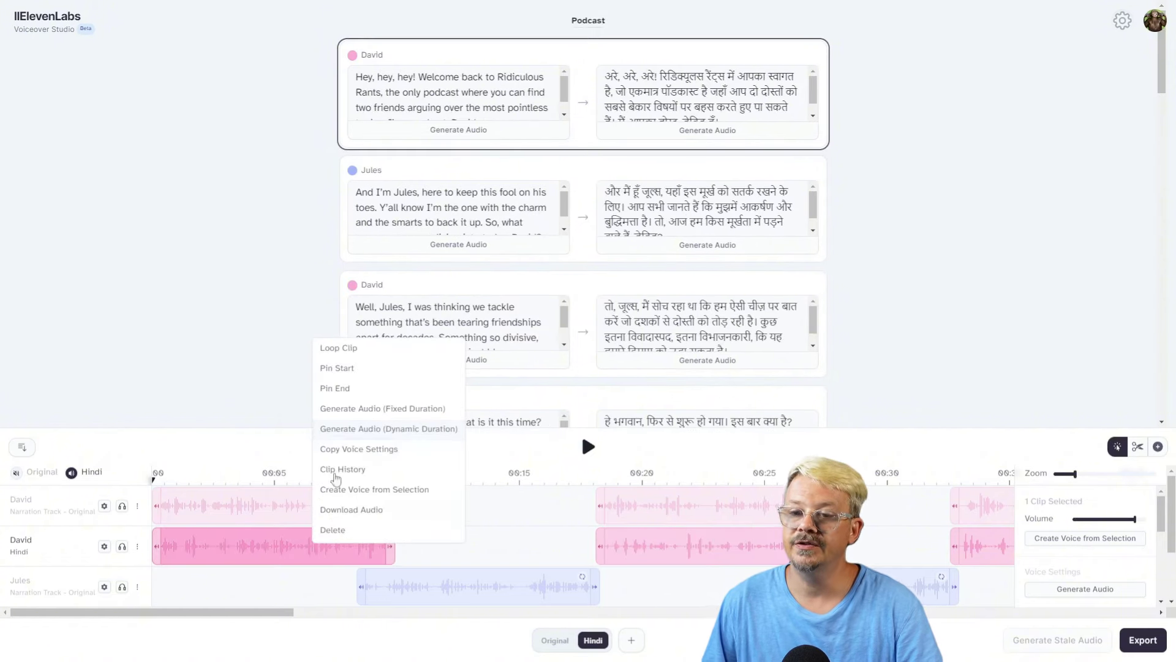
{"action": "left_click", "coordinate": [367, 429]}
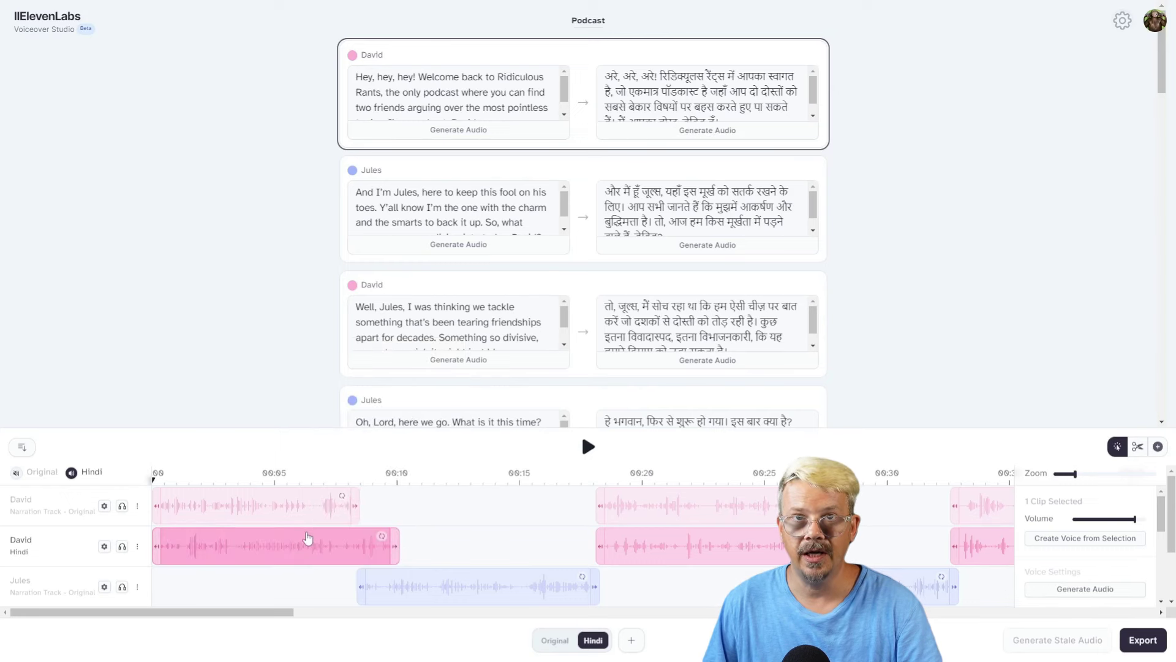
{"action": "scroll", "coordinate": [395, 543], "scroll_direction": "down", "scroll_amount": 1}
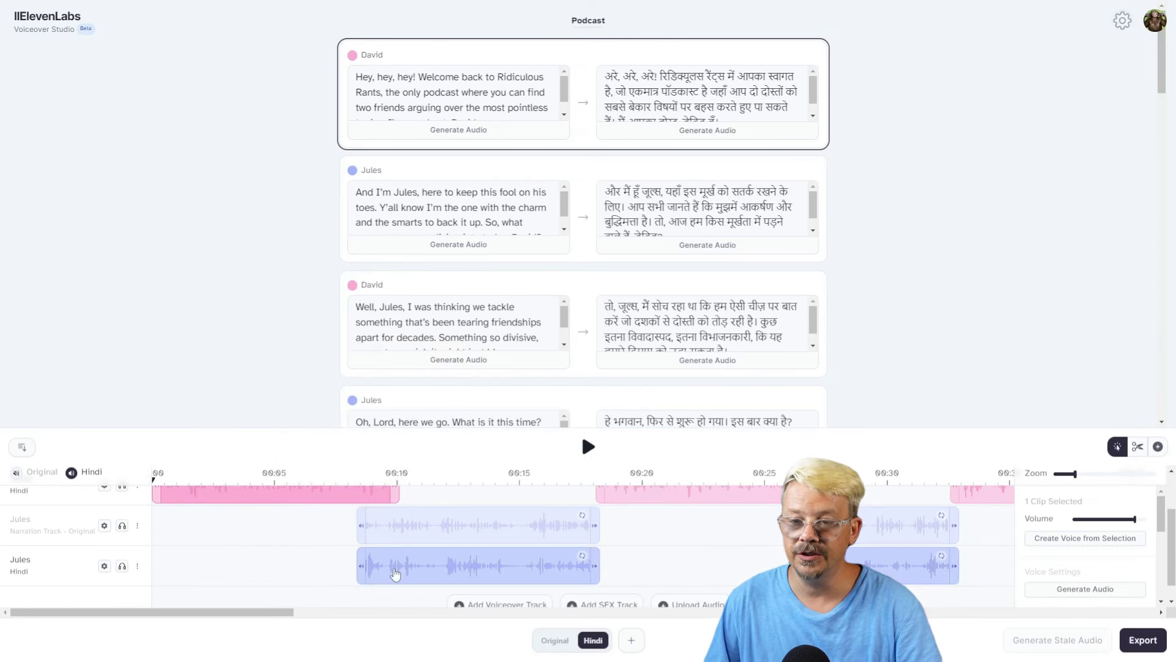
{"action": "scroll", "coordinate": [361, 533], "scroll_direction": "up", "scroll_amount": 1}
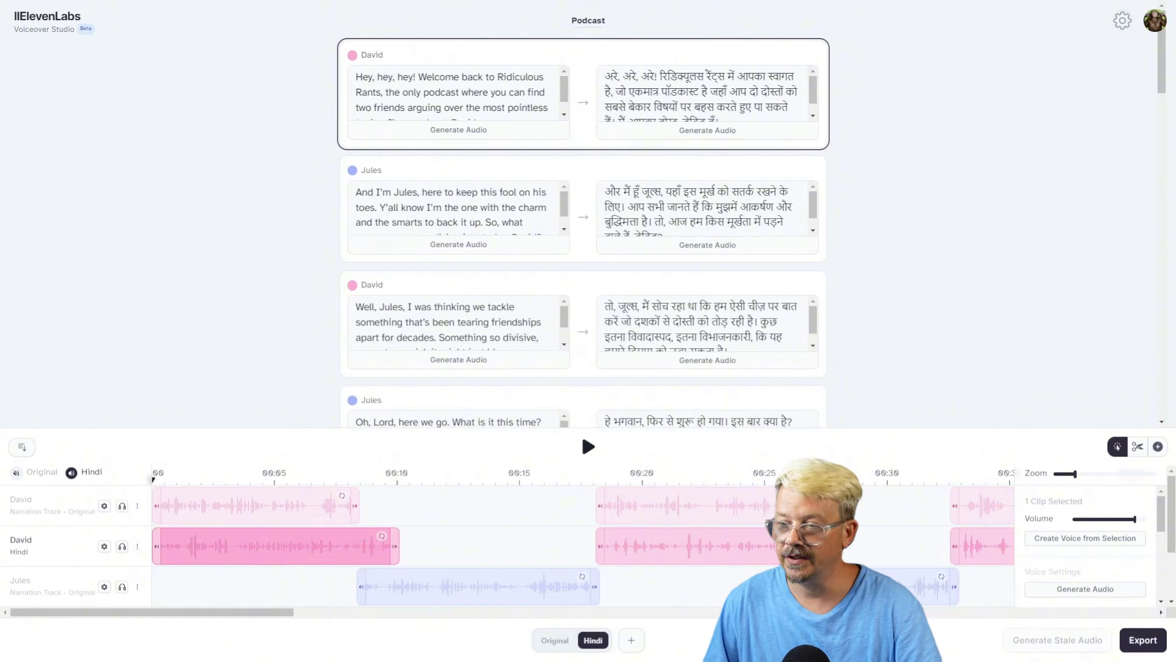
{"action": "scroll", "coordinate": [320, 569], "scroll_direction": "down", "scroll_amount": 1}
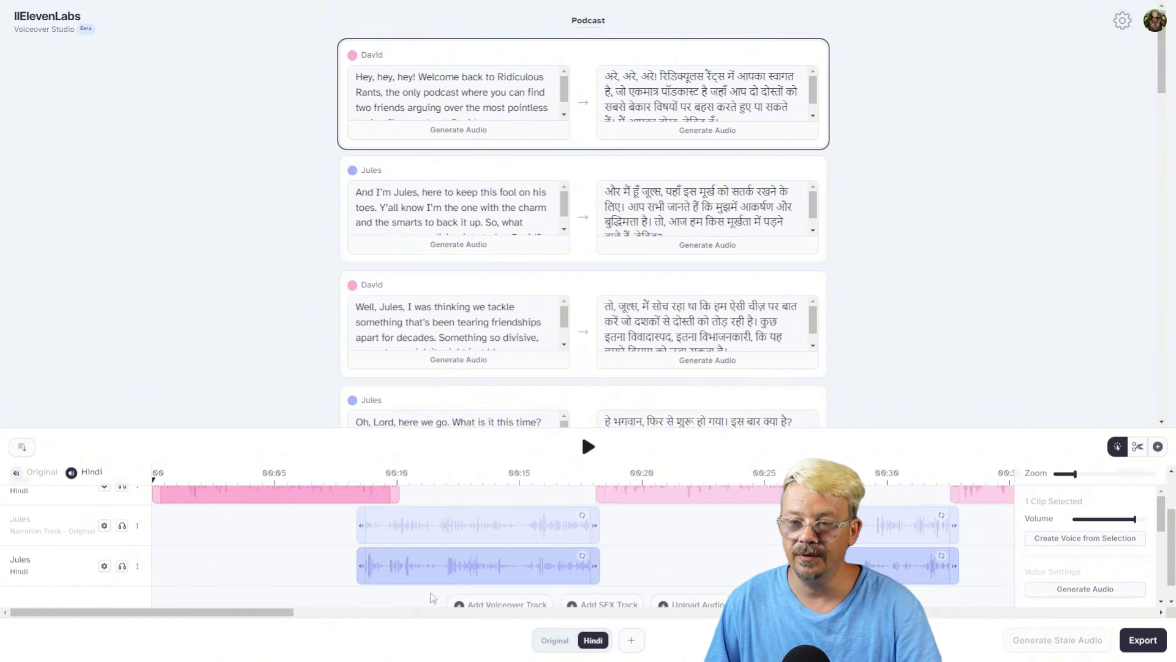
Play the Hindi dub from the start, pause near 0:19, and set the playhead there
{"action": "left_click", "coordinate": [441, 567]}
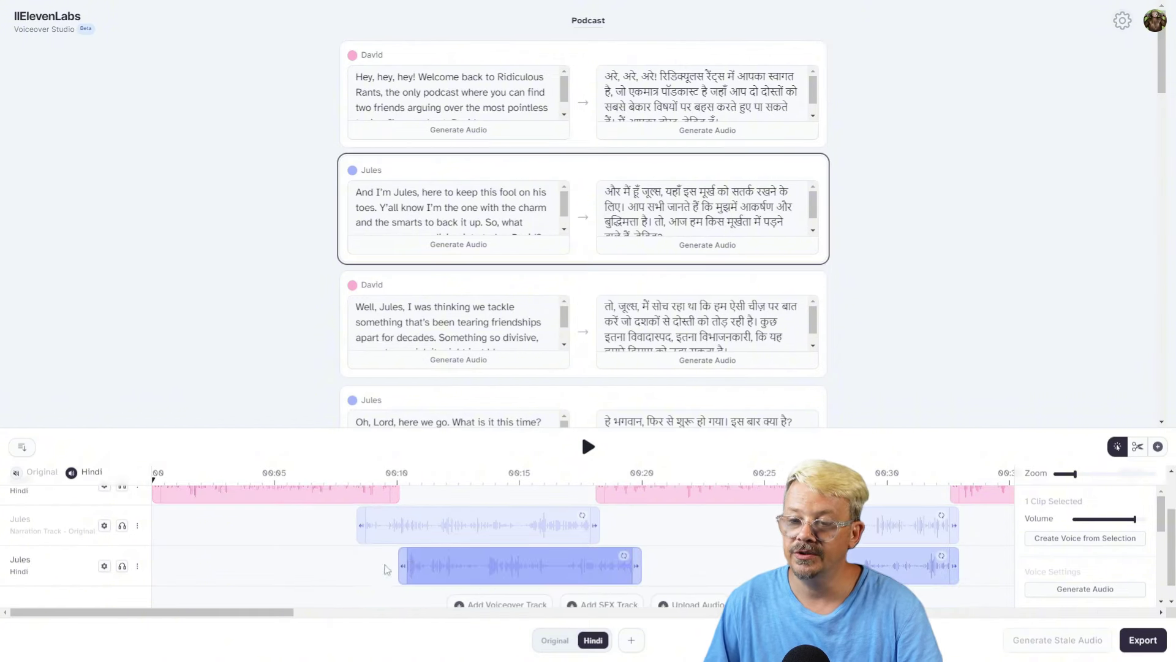
{"action": "scroll", "coordinate": [442, 558], "scroll_direction": "up", "scroll_amount": 1}
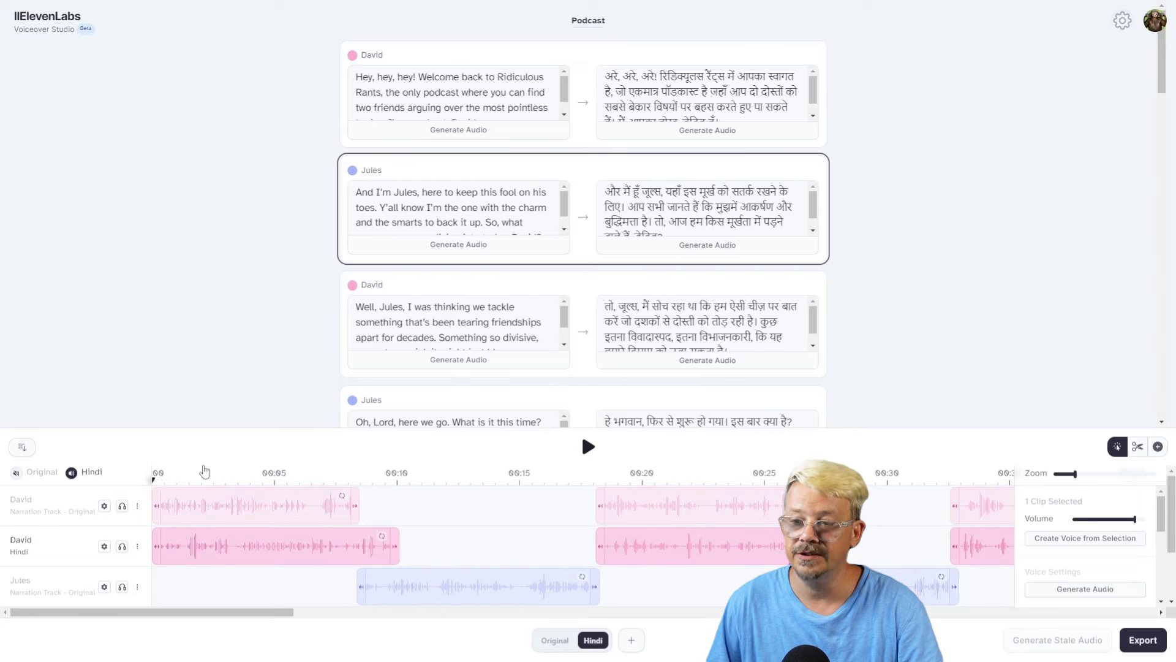
{"action": "left_click", "coordinate": [589, 446]}
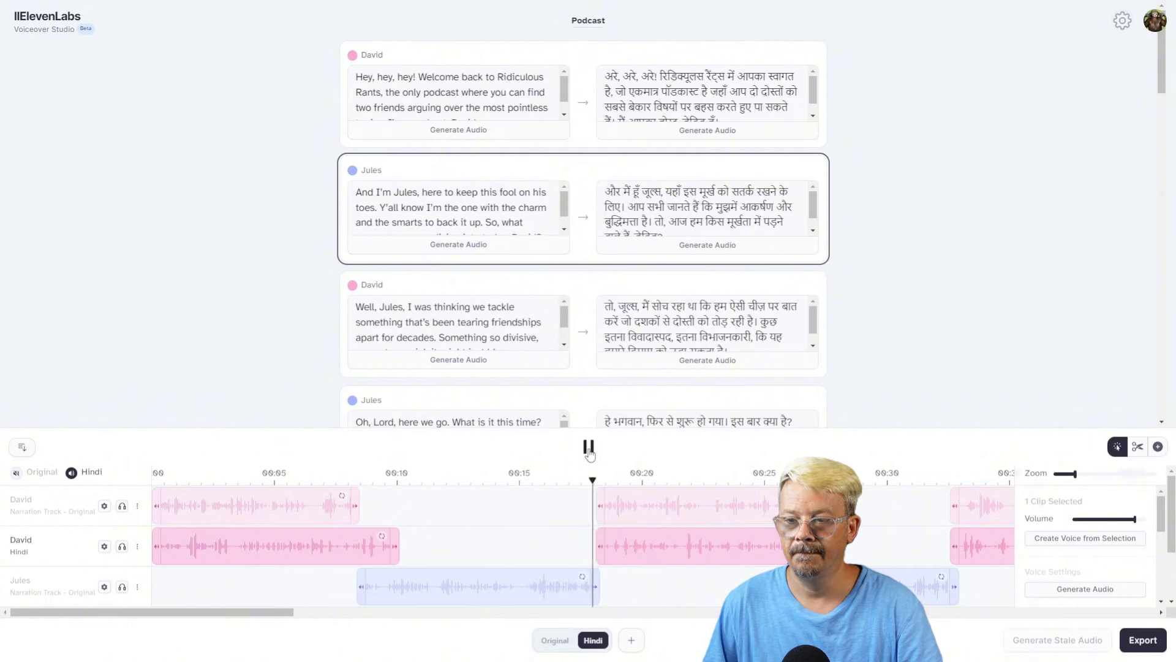
{"action": "left_click", "coordinate": [589, 448]}
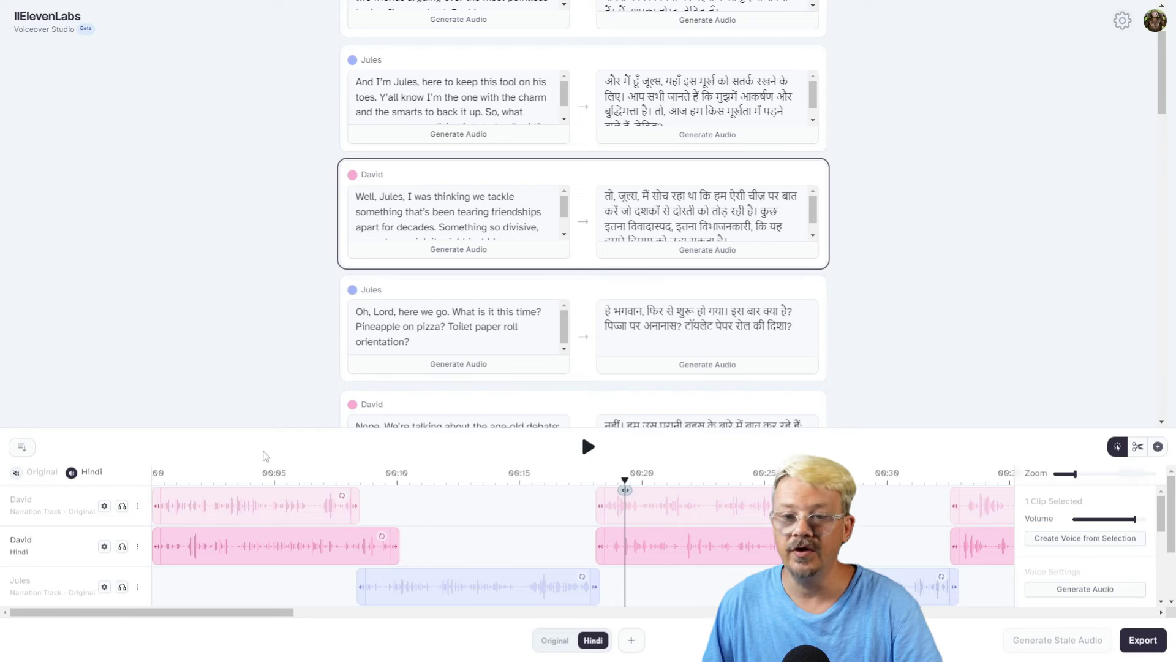
{"action": "left_click_drag", "start_coordinate": [560, 500], "coordinate": [586, 499]}
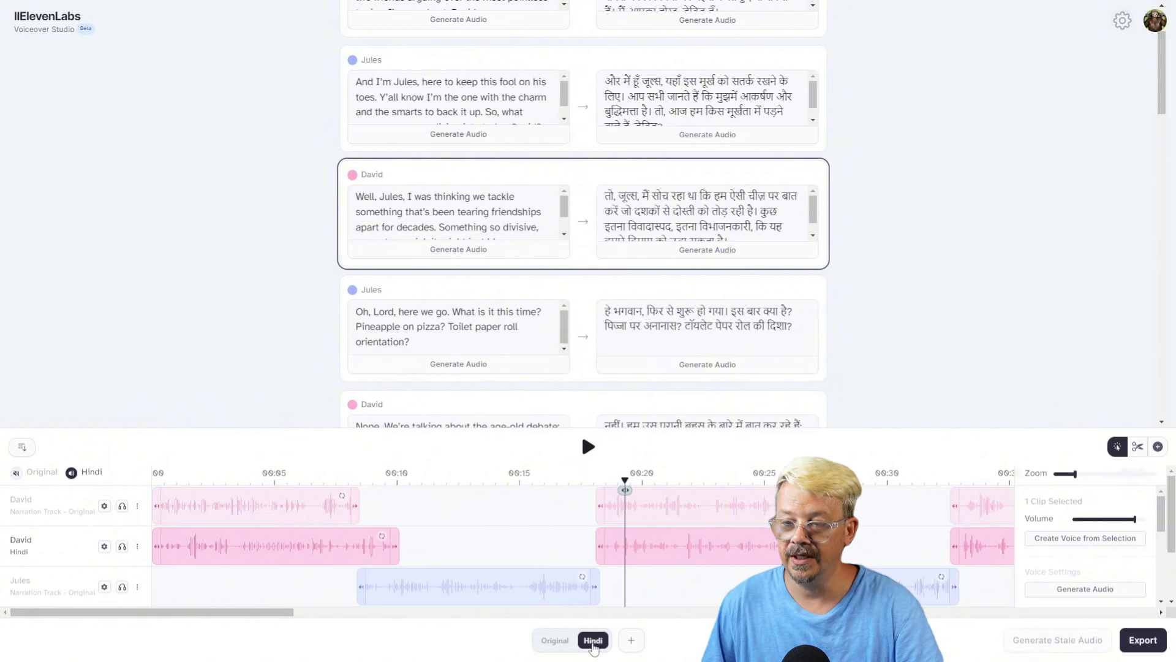
{"action": "left_click", "coordinate": [555, 641]}
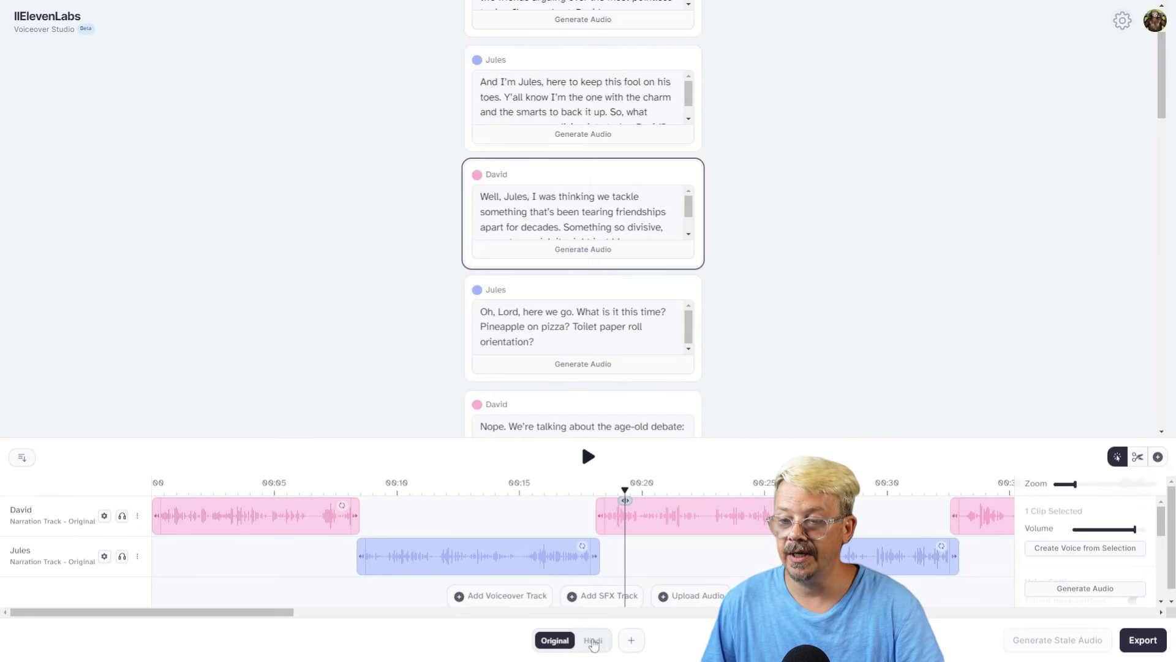
{"action": "left_click", "coordinate": [593, 641]}
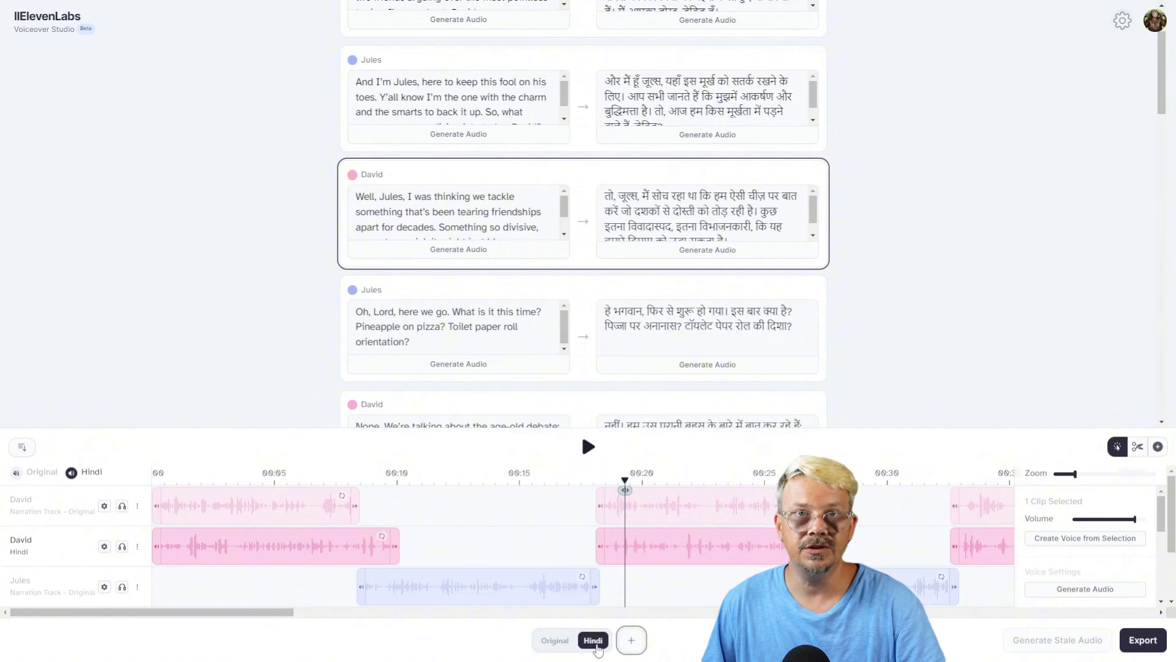
{"action": "left_click", "coordinate": [635, 641]}
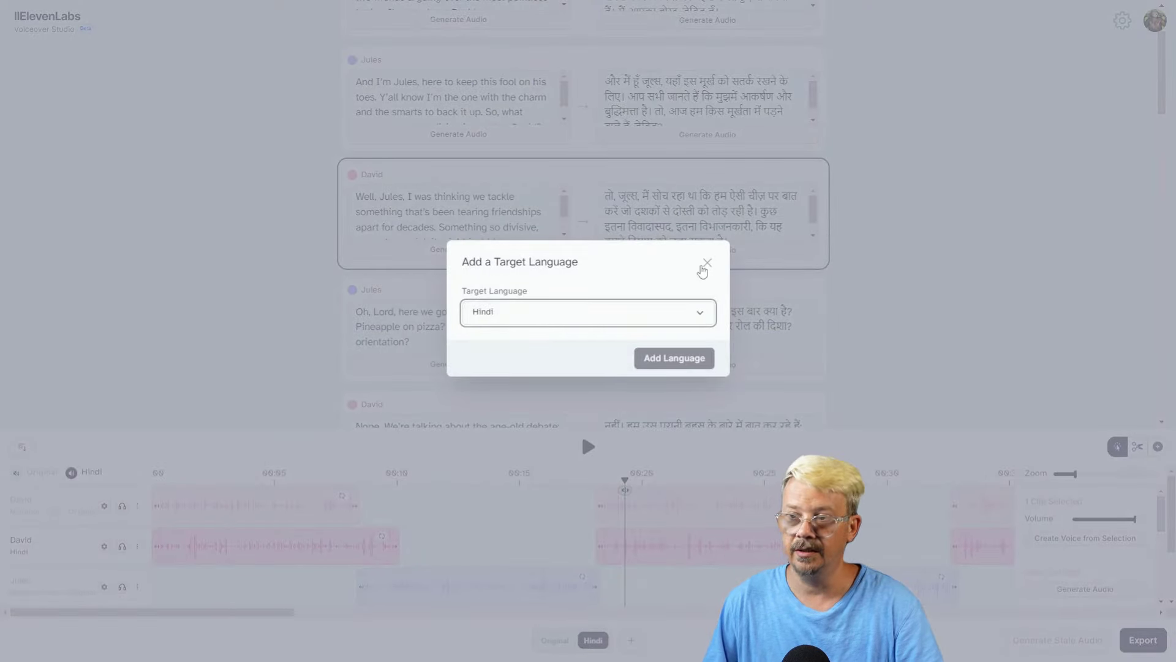
{"action": "left_click", "coordinate": [702, 266]}
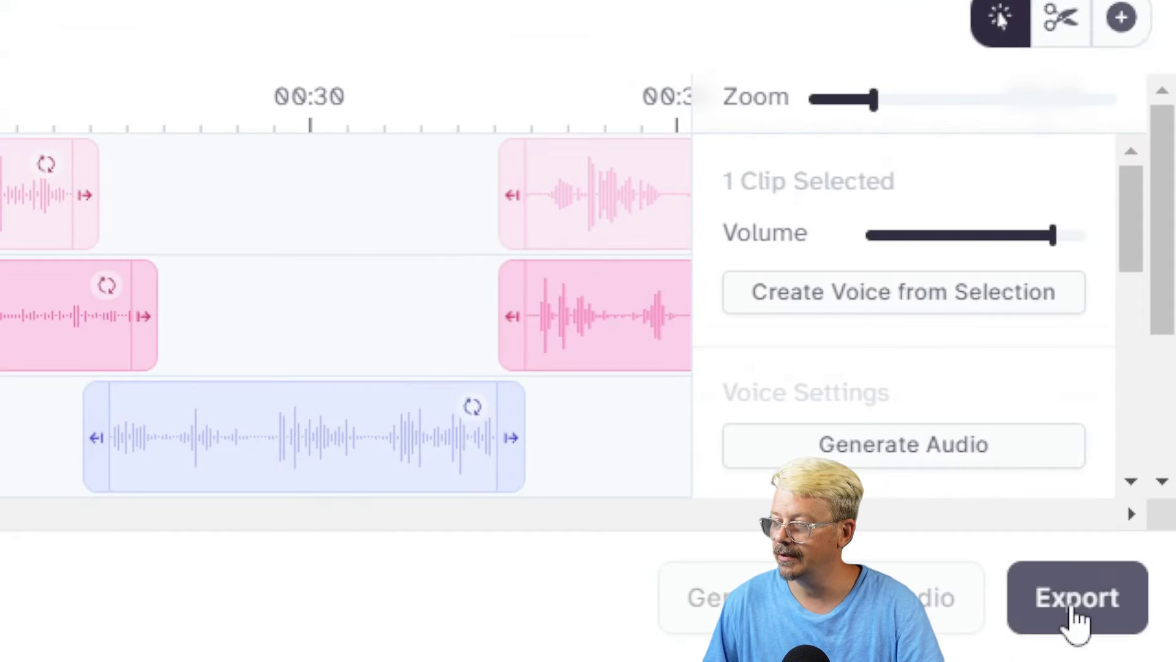
Export the Hindi version in AAC (Audio) format
{"action": "left_click", "coordinate": [1076, 619]}
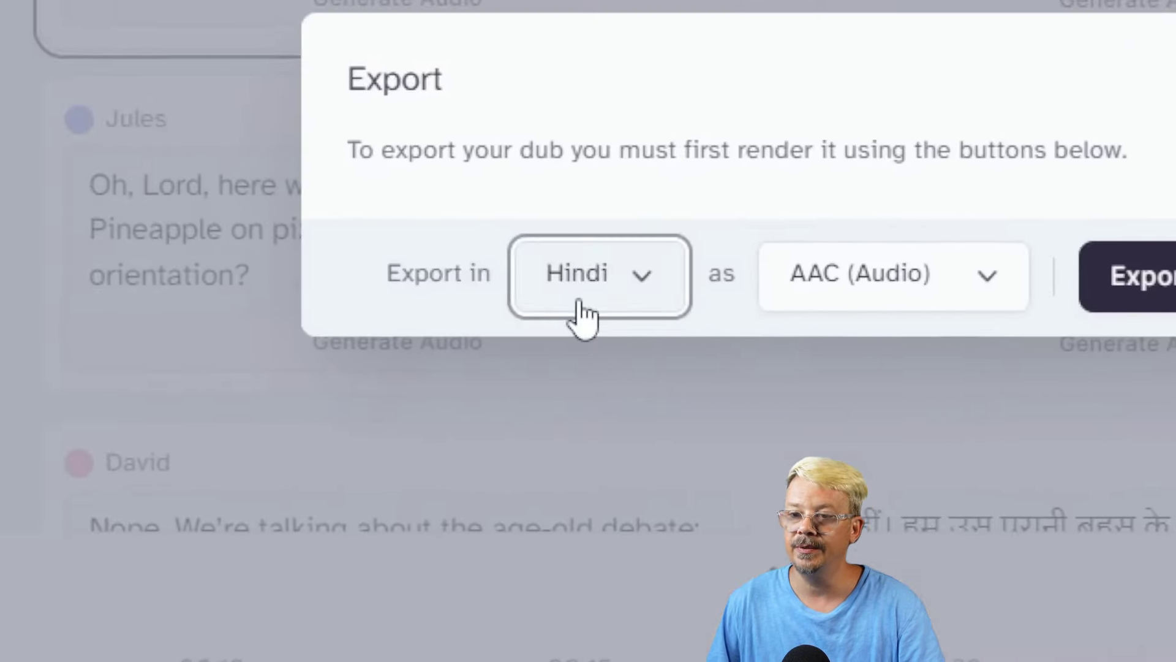
{"action": "left_click", "coordinate": [581, 313]}
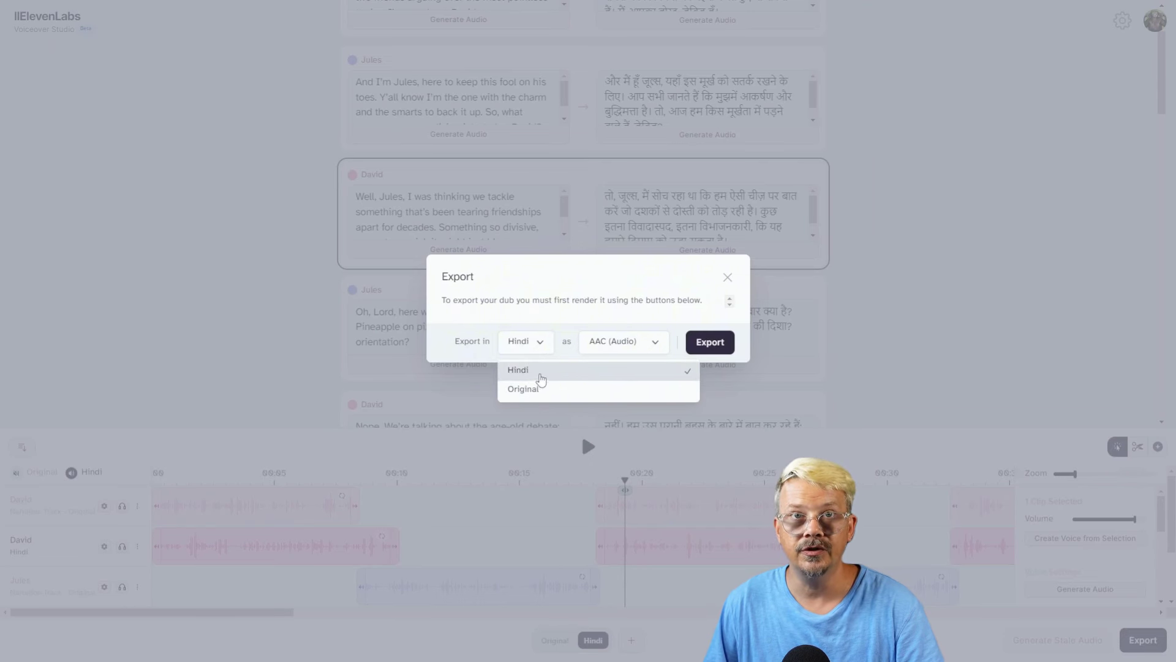
{"action": "left_click", "coordinate": [539, 374]}
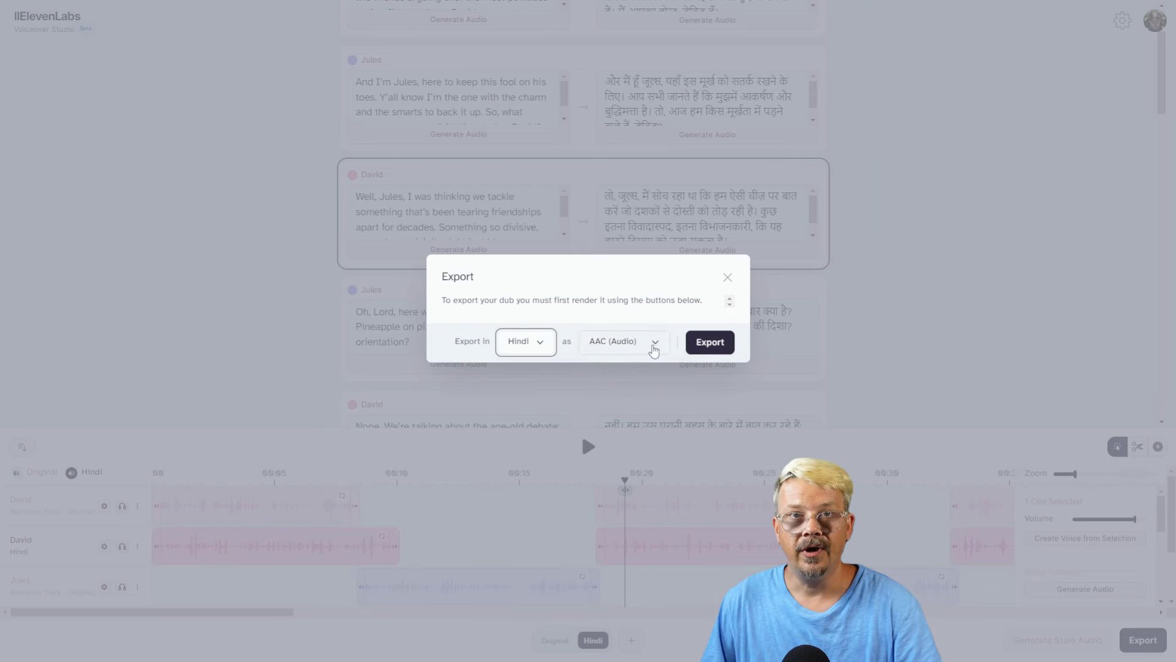
{"action": "left_click", "coordinate": [654, 349]}
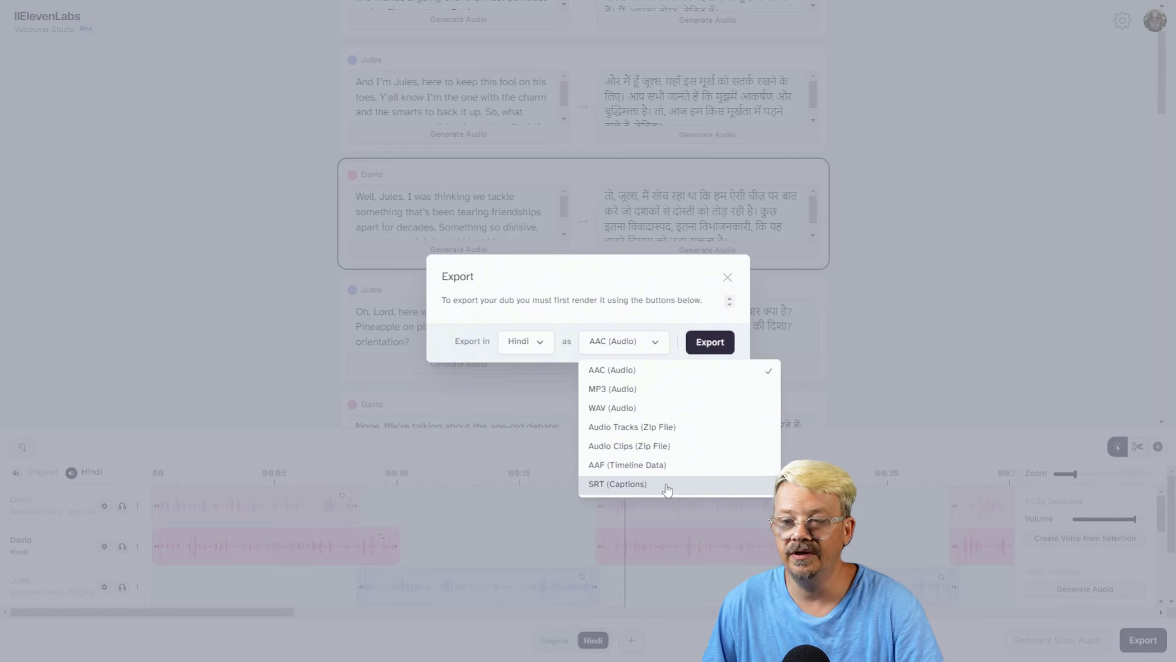
{"action": "left_click", "coordinate": [601, 341]}
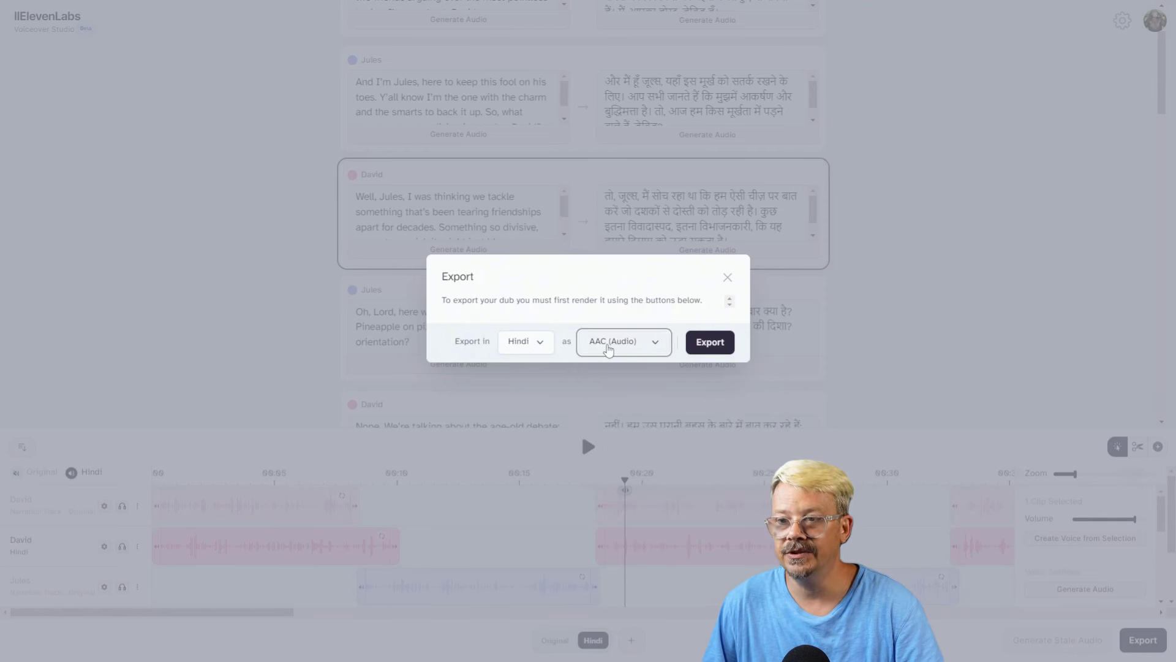
{"action": "left_click", "coordinate": [724, 352]}
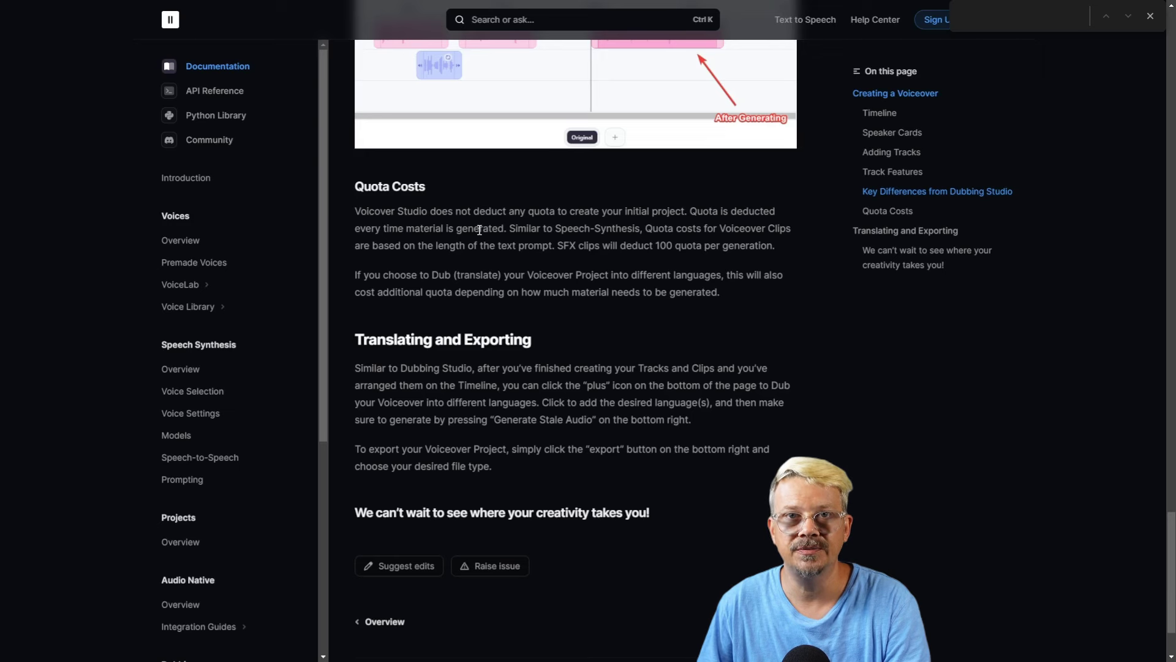
Highlight the SFX quota-cost sentence in Quota Costs, then clear the highlight
{"action": "left_click_drag", "start_coordinate": [557, 245], "coordinate": [795, 248]}
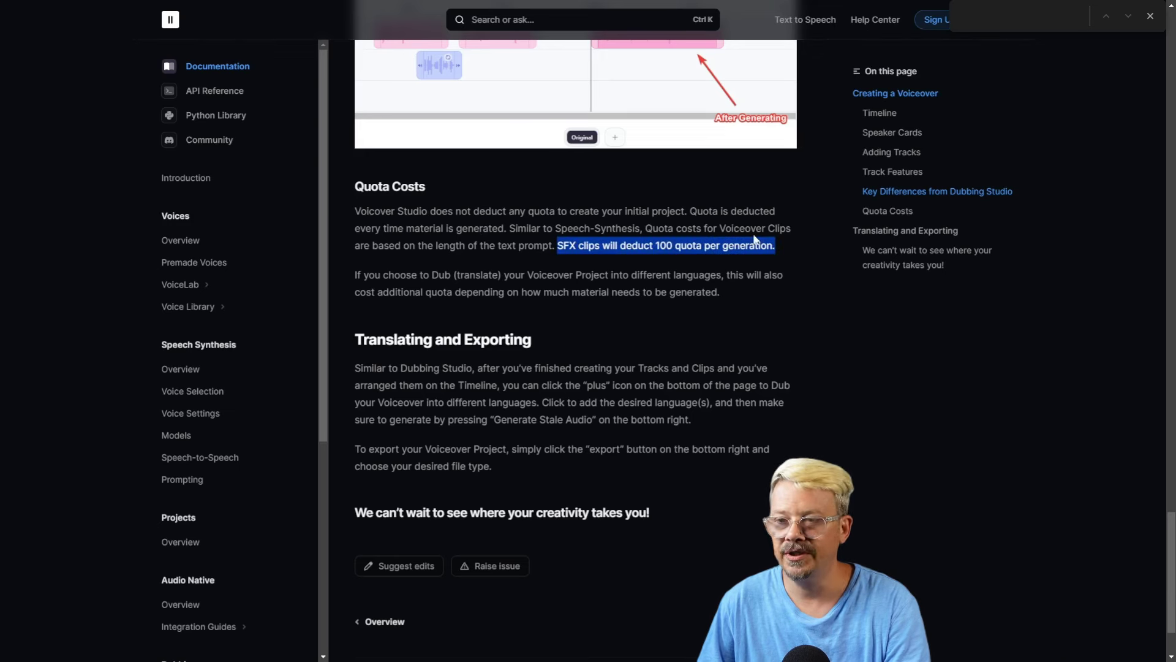
{"action": "left_click", "coordinate": [691, 247]}
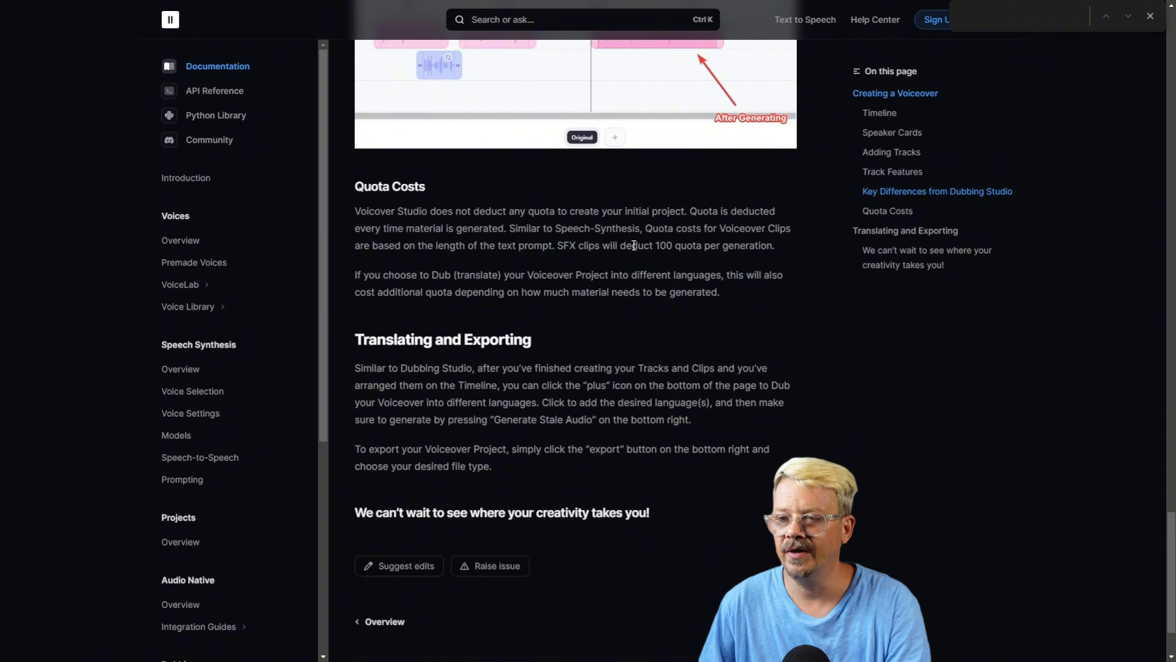